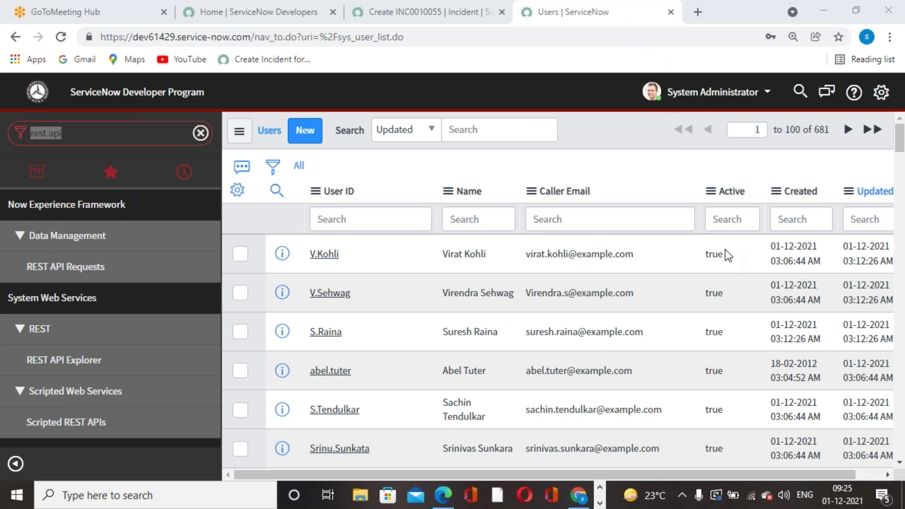
Search Google in a new browser tab for "difference between rest and soap".
key("ctrl+t")
left_click(356, 297)
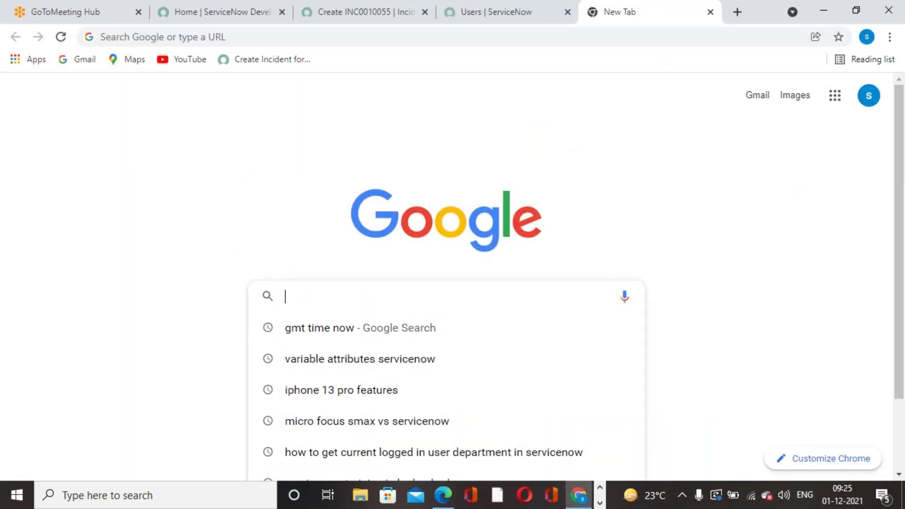
type("diffre")
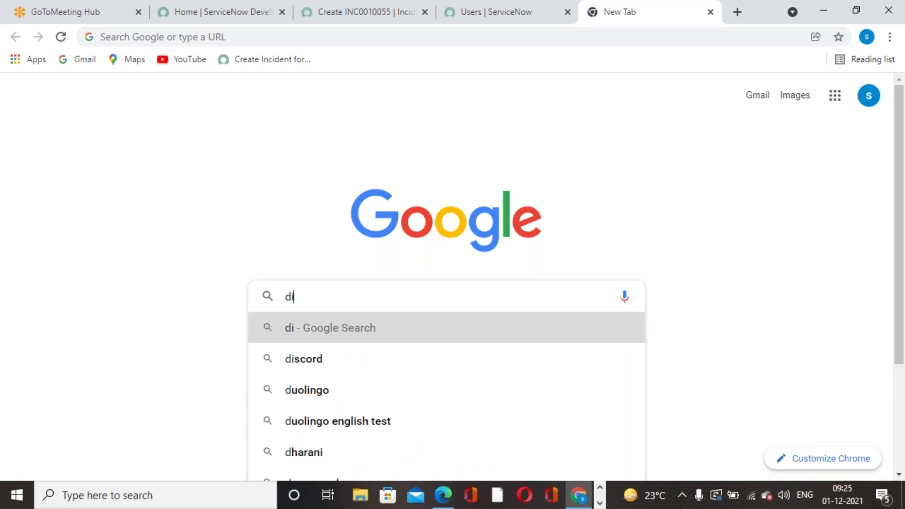
key("BackSpace")
key("BackSpace")
key("BackSpace")
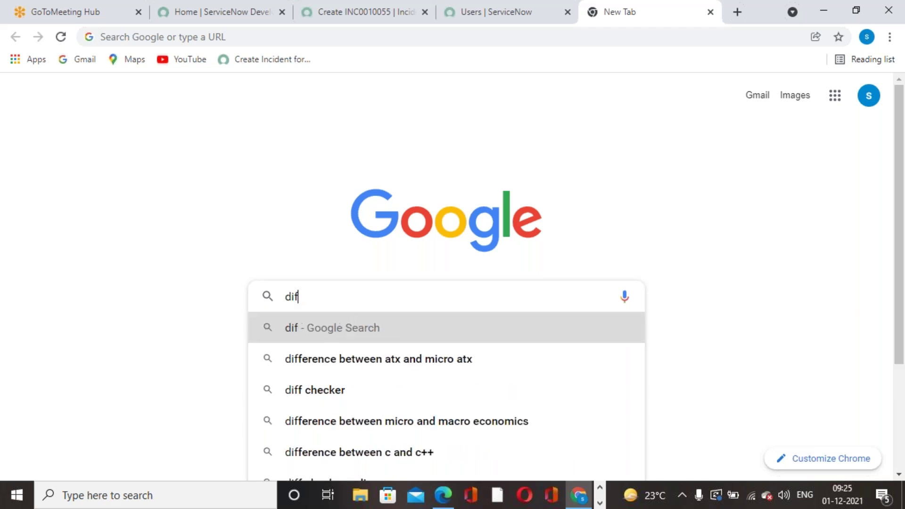
type("fere")
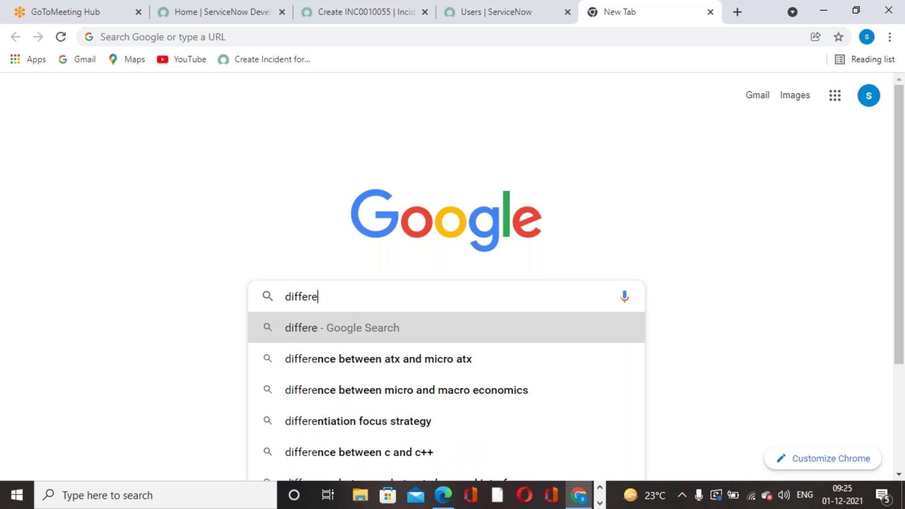
type("nce betwee")
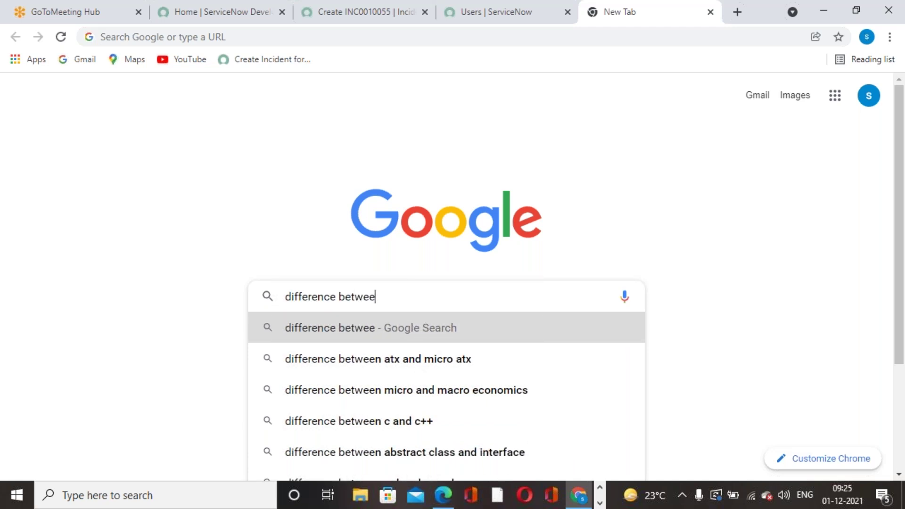
type("n restA")
key("BackSpace")
key("BackSpace")
key("BackSpace")
type("and soap")
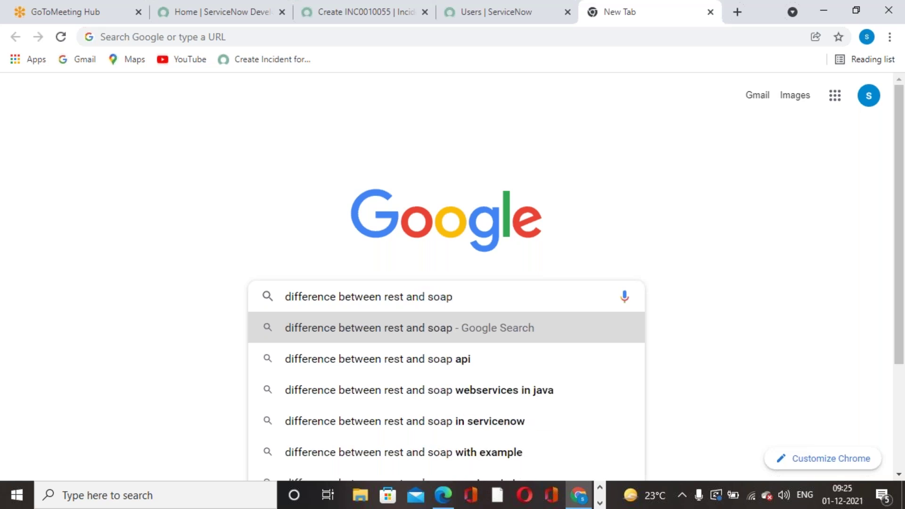
left_click(432, 328)
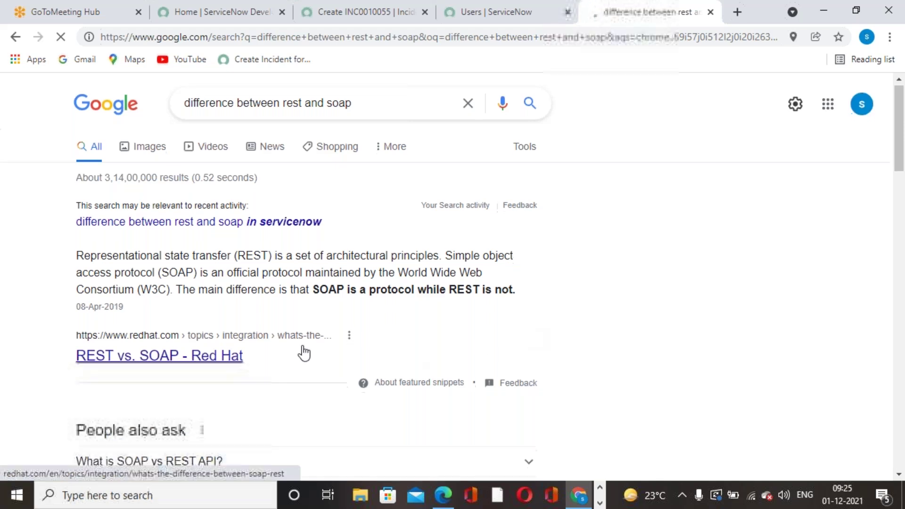
Open Red Hat's "REST vs. SOAP" article and read its Overview, highlighting the full form of SOAP.
scroll(264, 292, "down", 3)
left_click(212, 229)
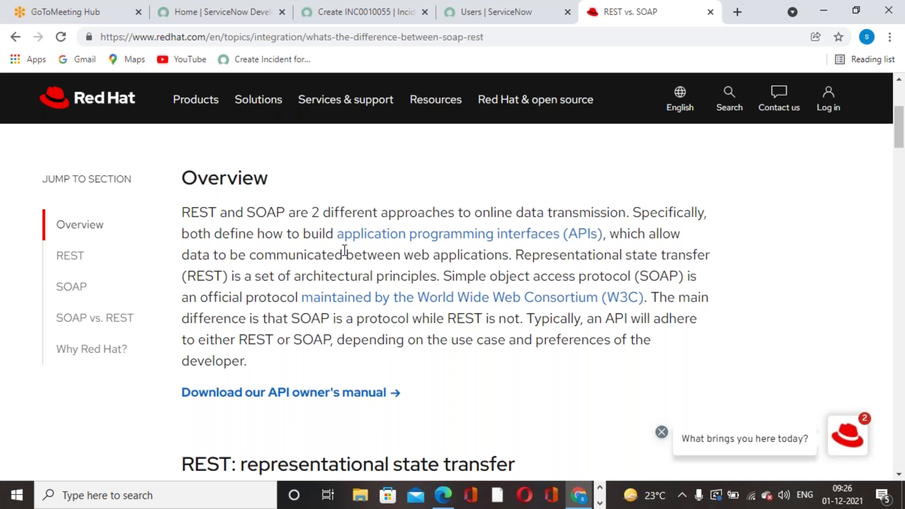
scroll(460, 255, "down", 1)
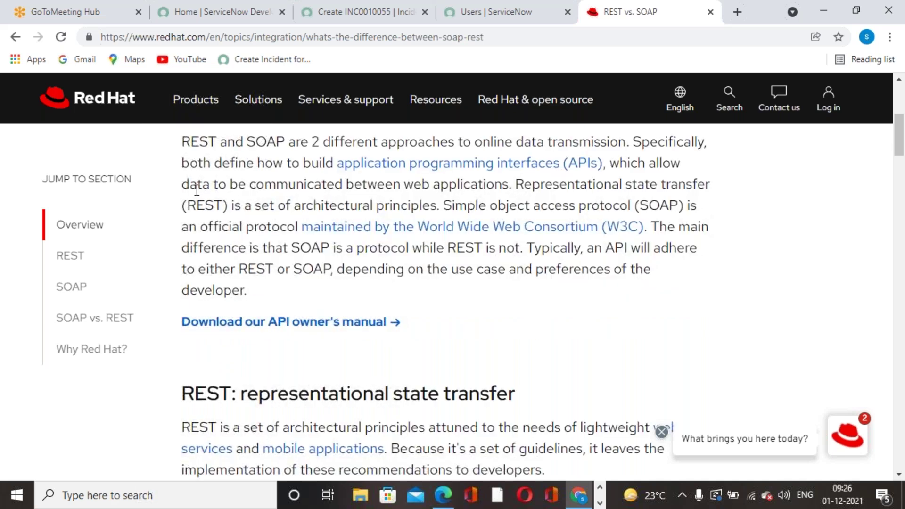
scroll(493, 191, "up", 1)
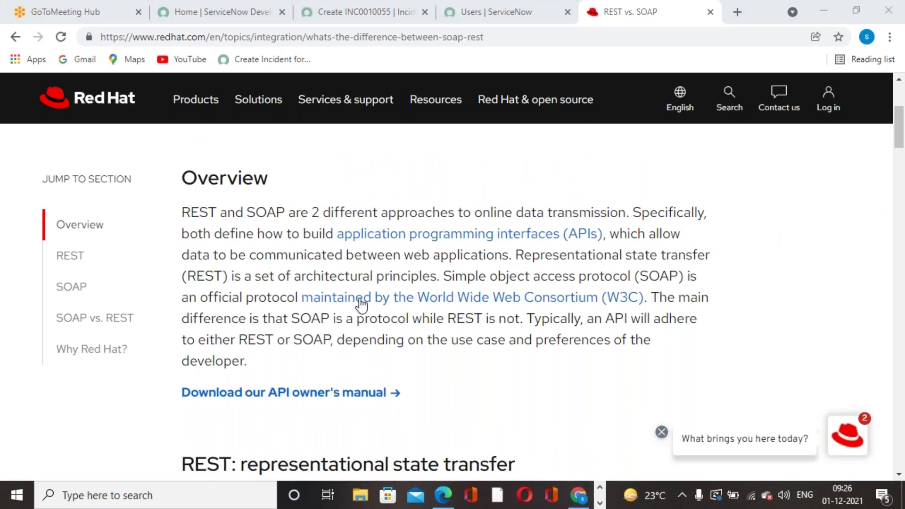
scroll(519, 302, "down", 1)
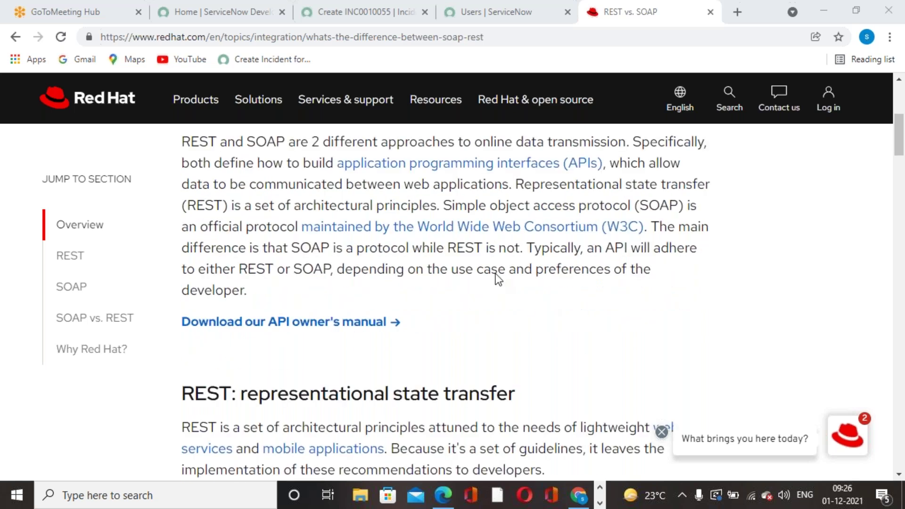
left_click_drag(445, 206, 673, 211)
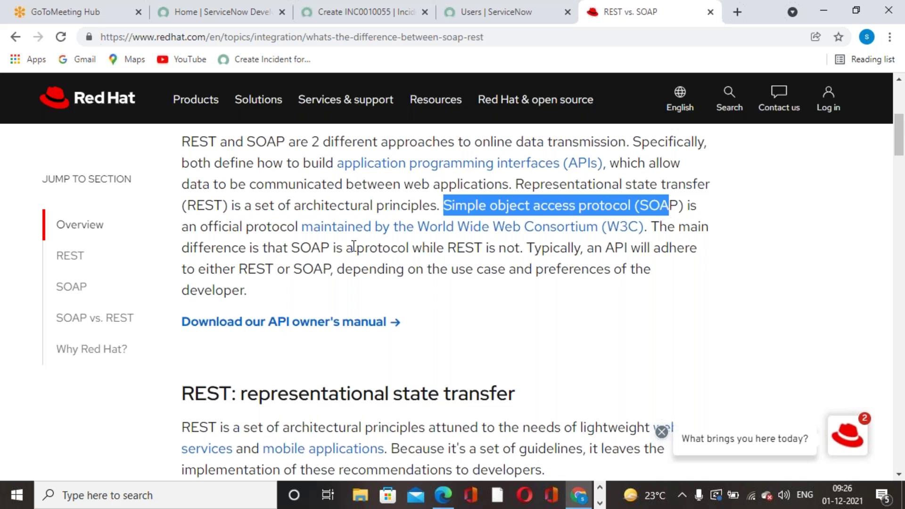
left_click(262, 230)
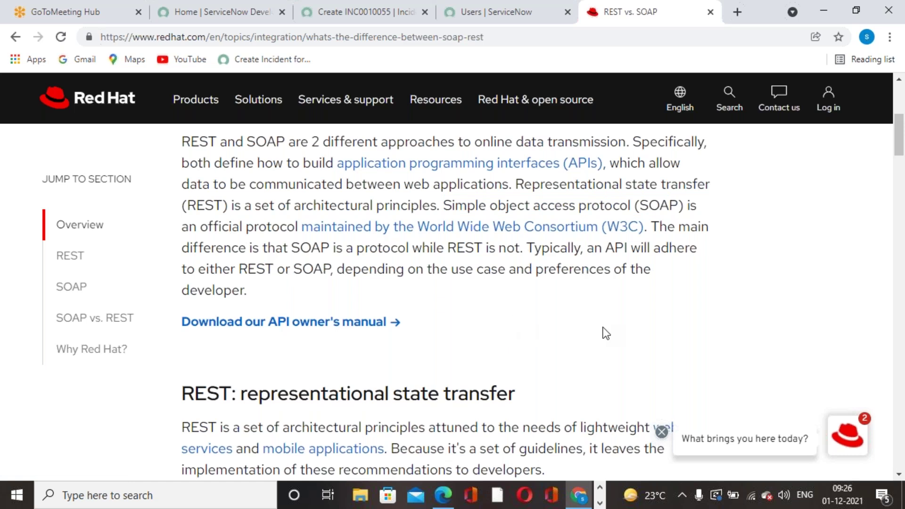
Read the article's REST section, covering the full form, supported message formats such as JSON, and the architectural guidelines.
scroll(262, 257, "down", 2)
scroll(360, 264, "up", 2)
scroll(564, 321, "down", 2)
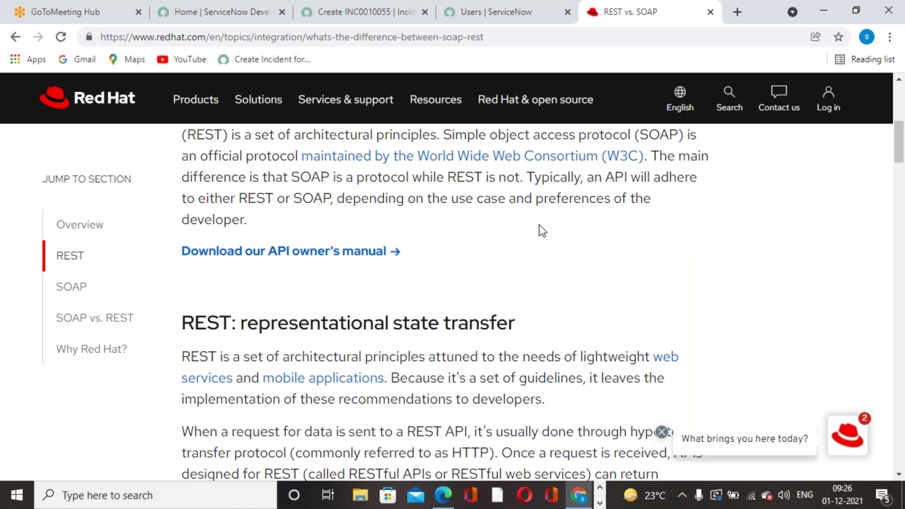
scroll(543, 231, "down", 3)
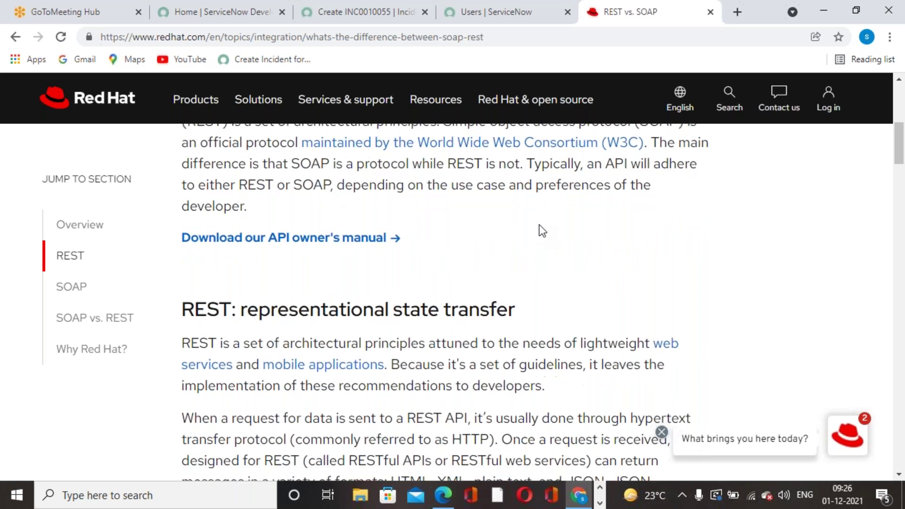
left_click_drag(240, 182, 508, 184)
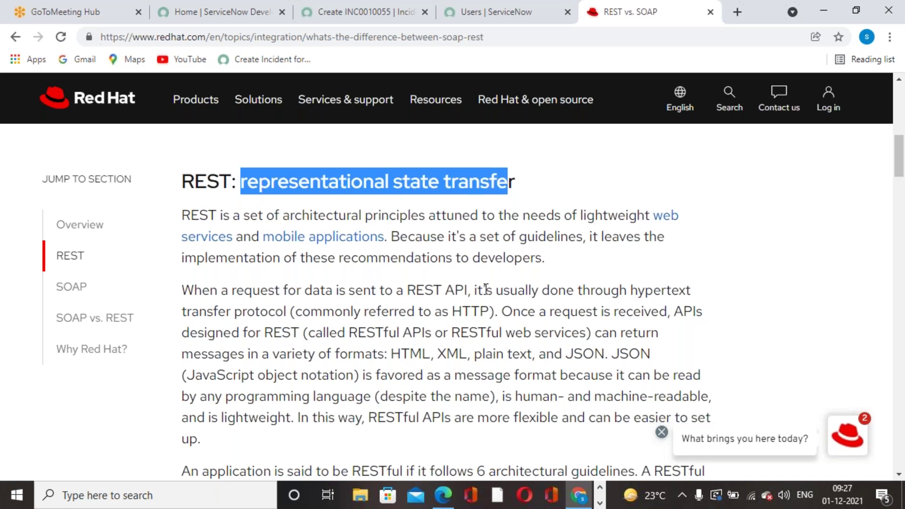
scroll(408, 354, "down", 2)
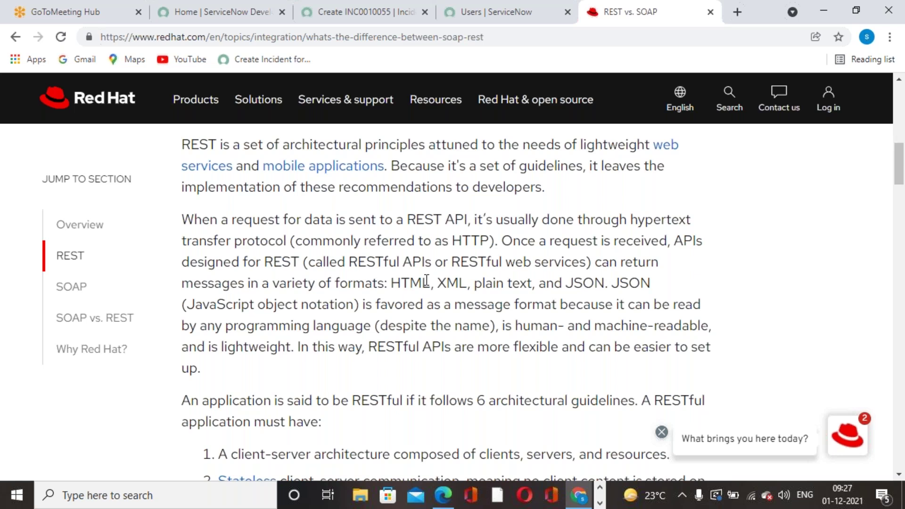
left_click_drag(567, 284, 605, 288)
left_click(455, 328)
scroll(522, 311, "down", 3)
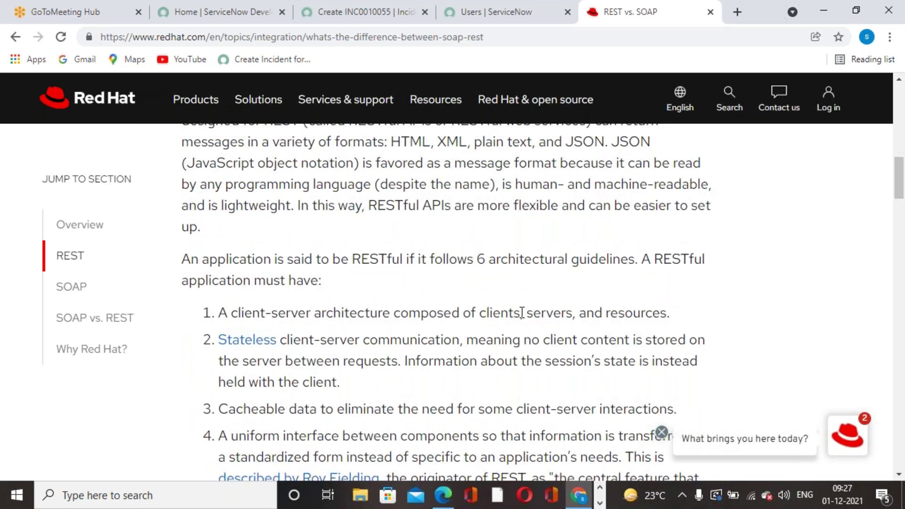
scroll(312, 276, "down", 2)
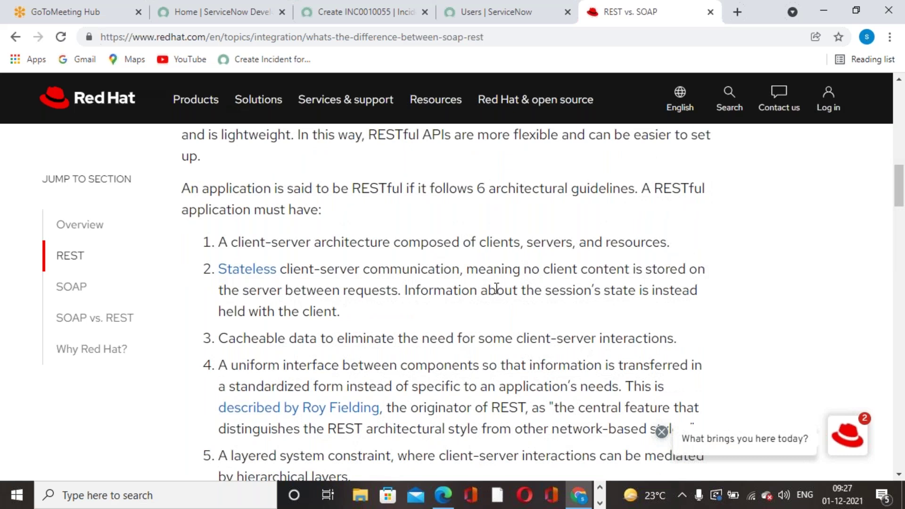
scroll(496, 288, "down", 2)
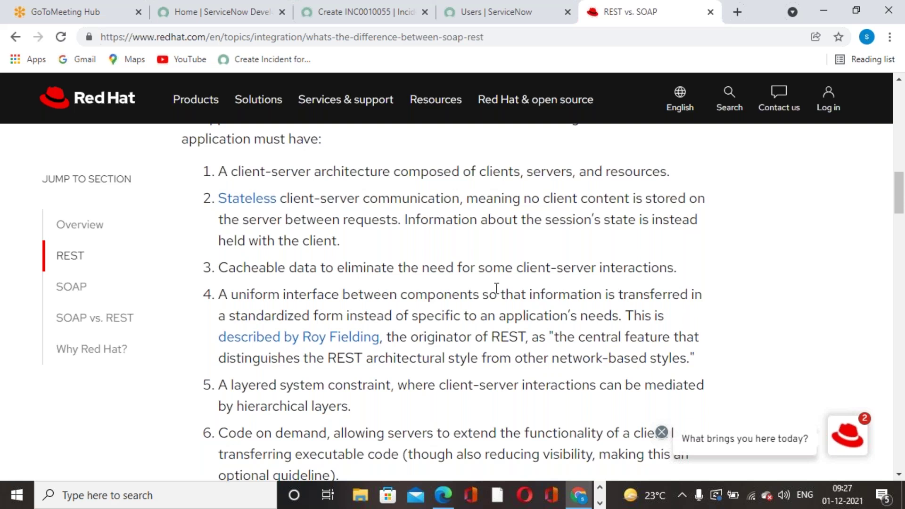
Read through the article's SOAP and SOAP vs. REST sections, down to the further integration resources.
scroll(496, 288, "down", 7)
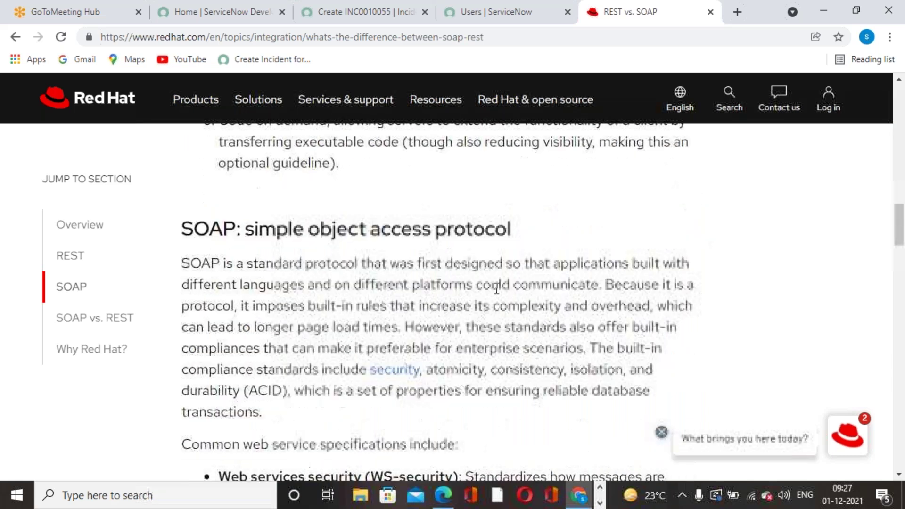
scroll(495, 290, "down", 4)
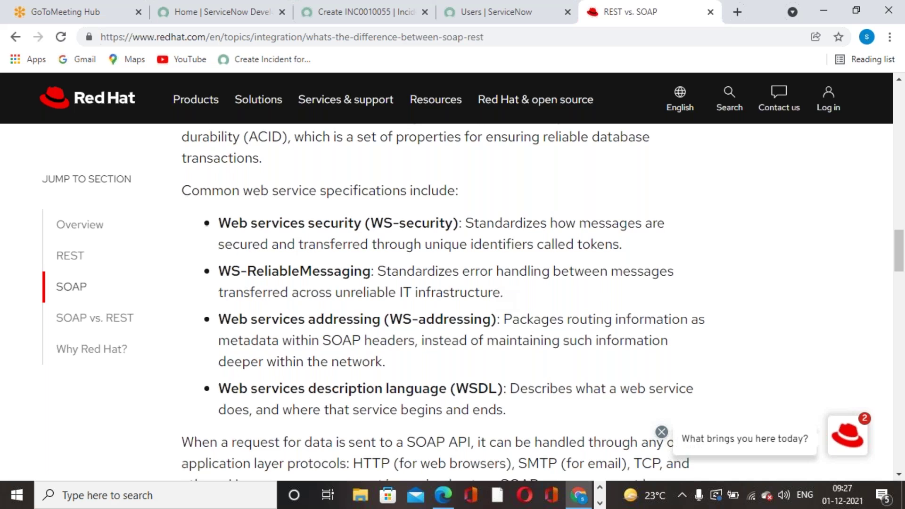
scroll(497, 296, "down", 3)
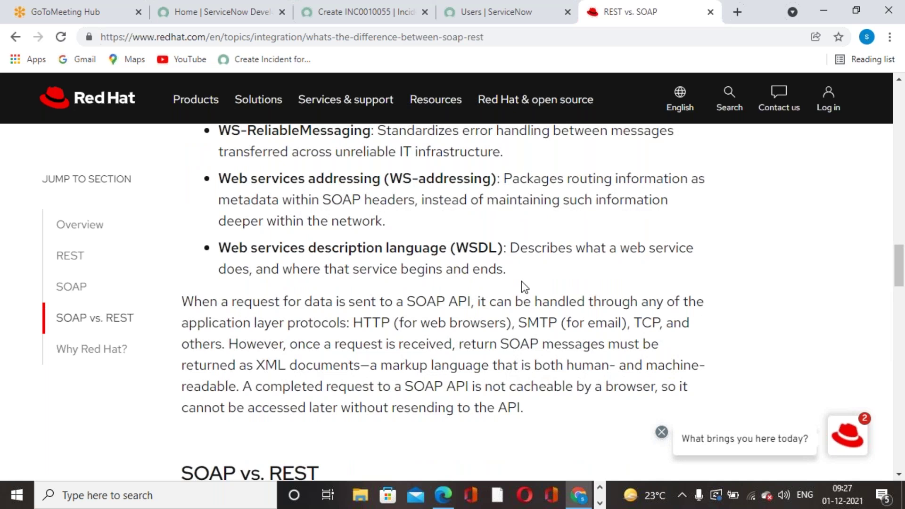
scroll(464, 269, "down", 5)
scroll(506, 323, "down", 7)
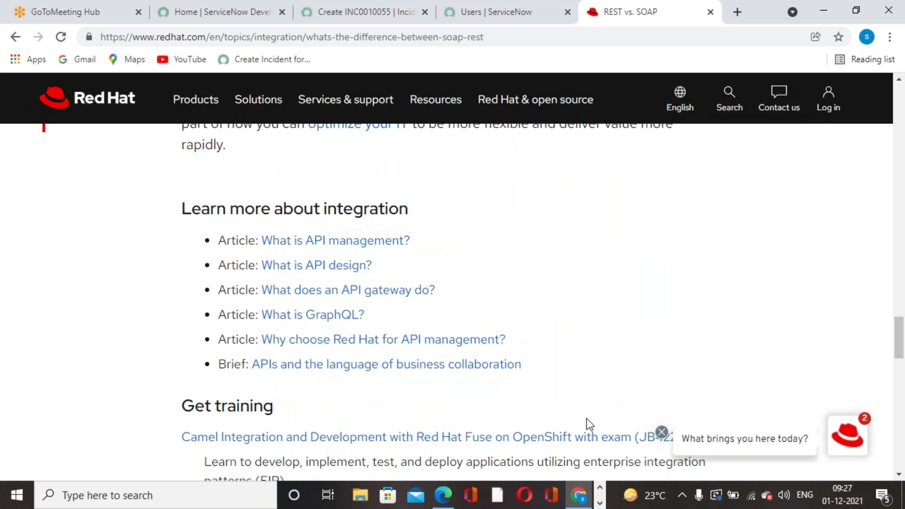
Minimize the Notepad notes and the curriculum PDF window, and switch back to the Chrome window.
left_click(579, 495)
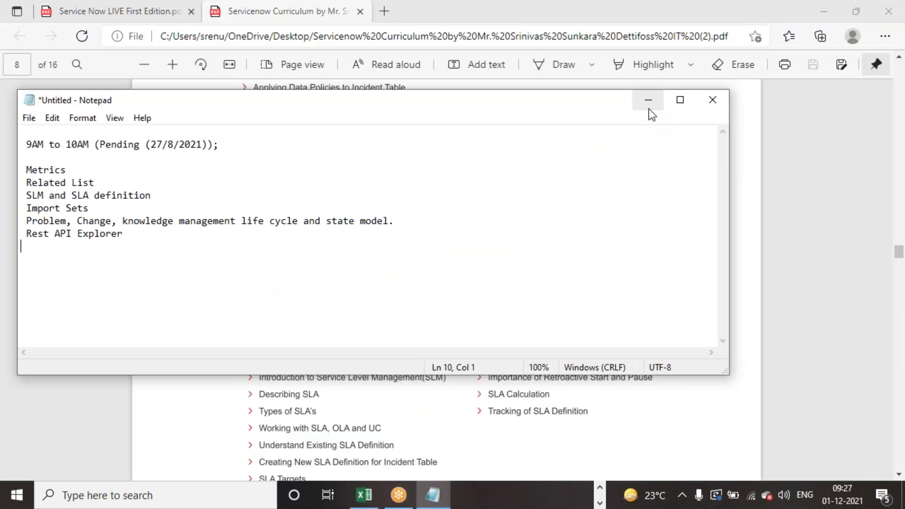
left_click(649, 109)
scroll(616, 299, "up", 4)
left_click(827, 11)
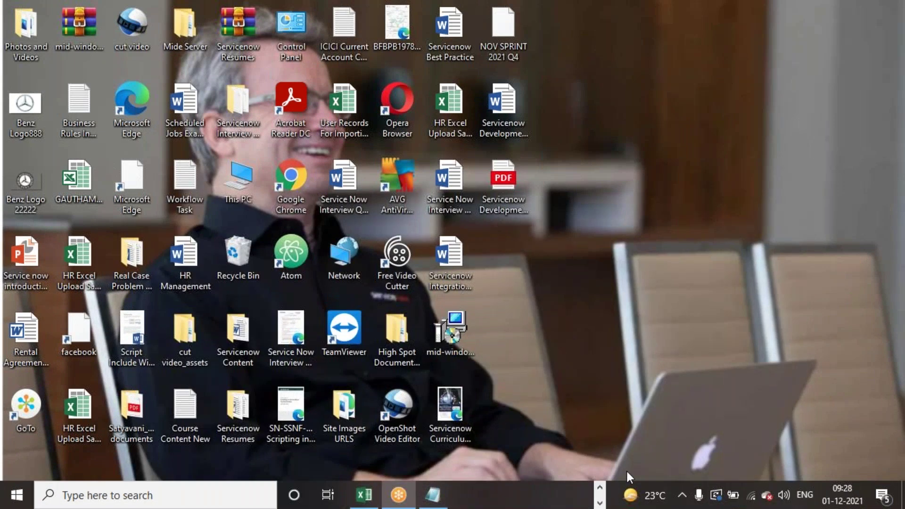
left_click(600, 503)
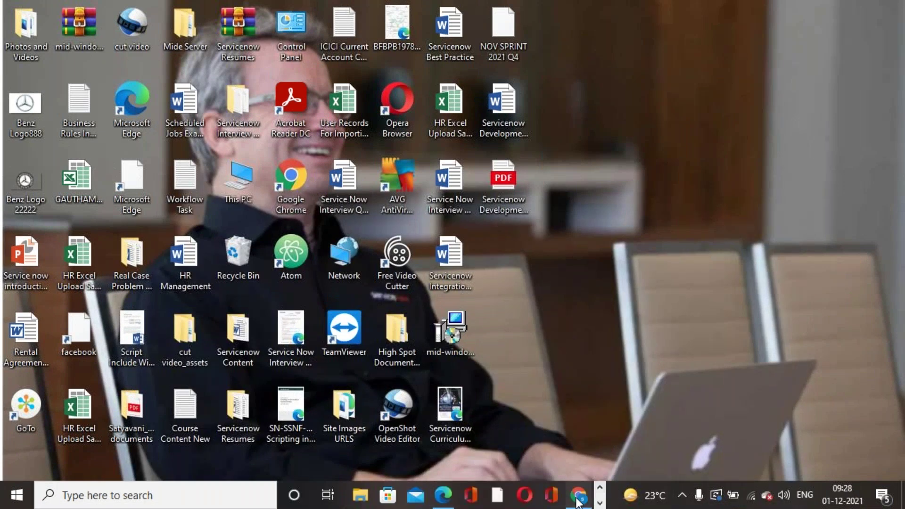
left_click(579, 495)
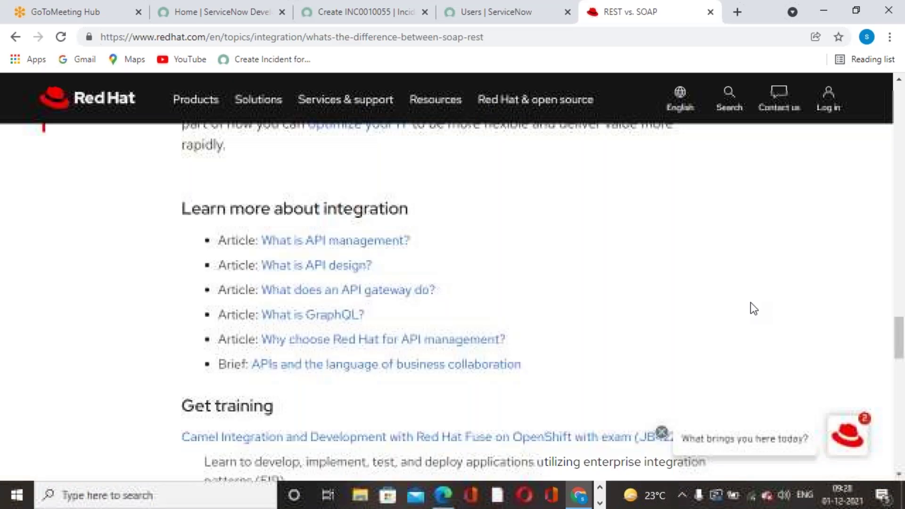
In the ServiceNow incident tab, filter the navigator by "rest api" and open REST API Explorer, leaving the unsaved incident.
left_click(364, 19)
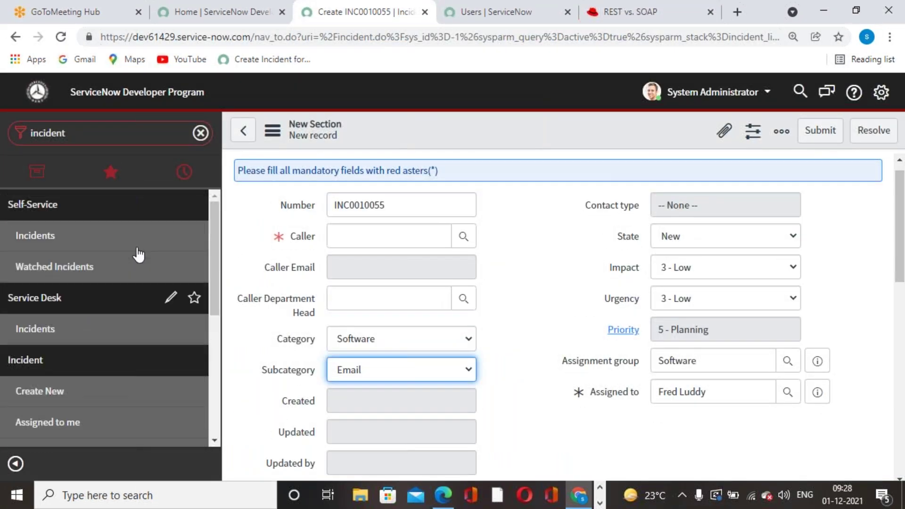
left_click(120, 137)
type("rest ")
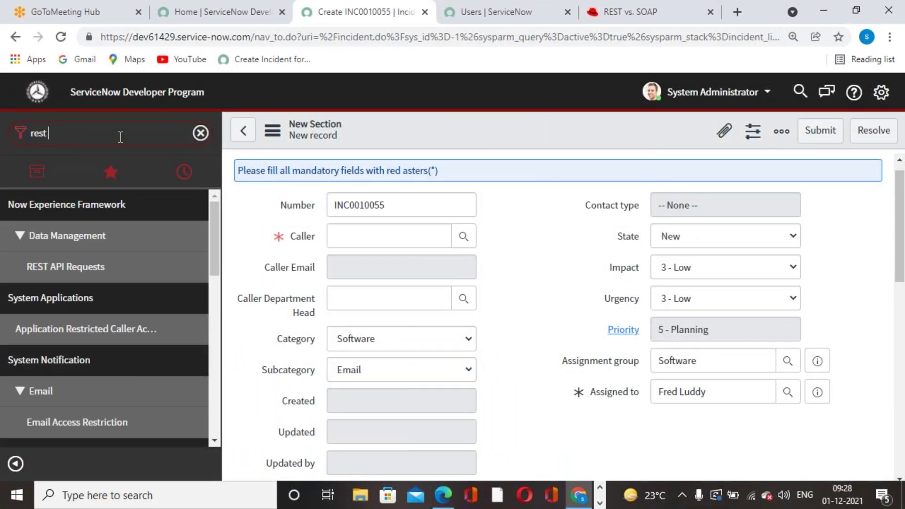
type("api")
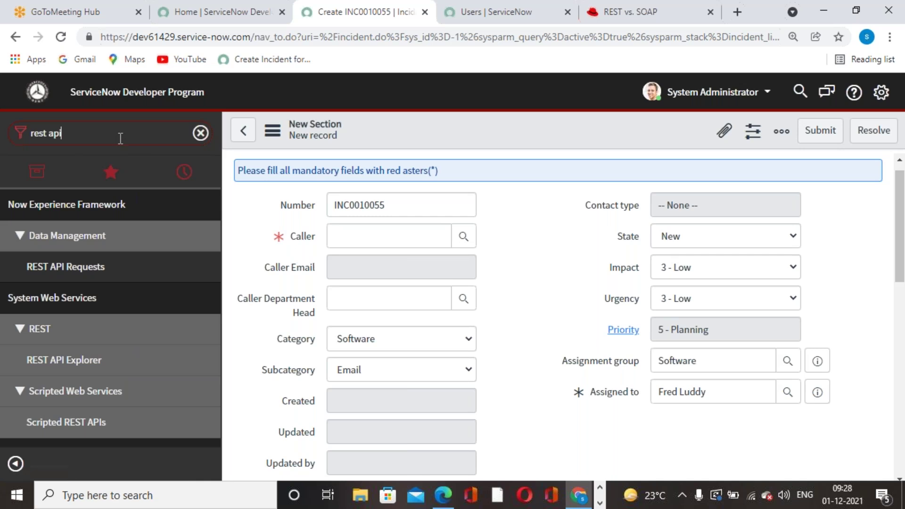
left_click(63, 361)
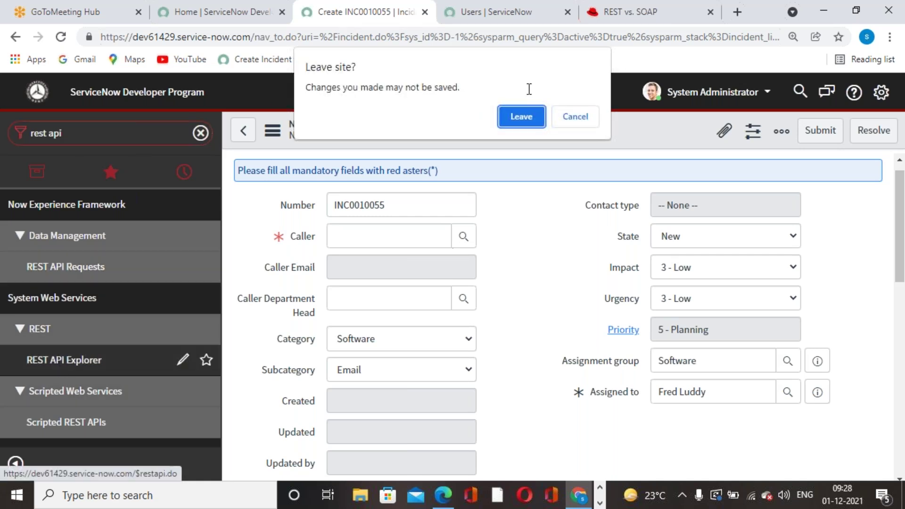
key("Escape")
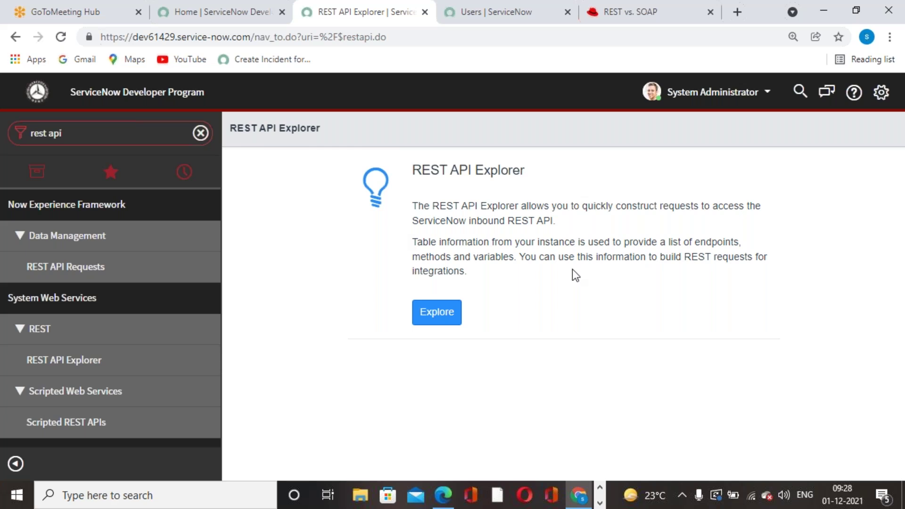
Start exploring the inbound REST API and look through the available API names, leaving Table API selected.
left_click(471, 316)
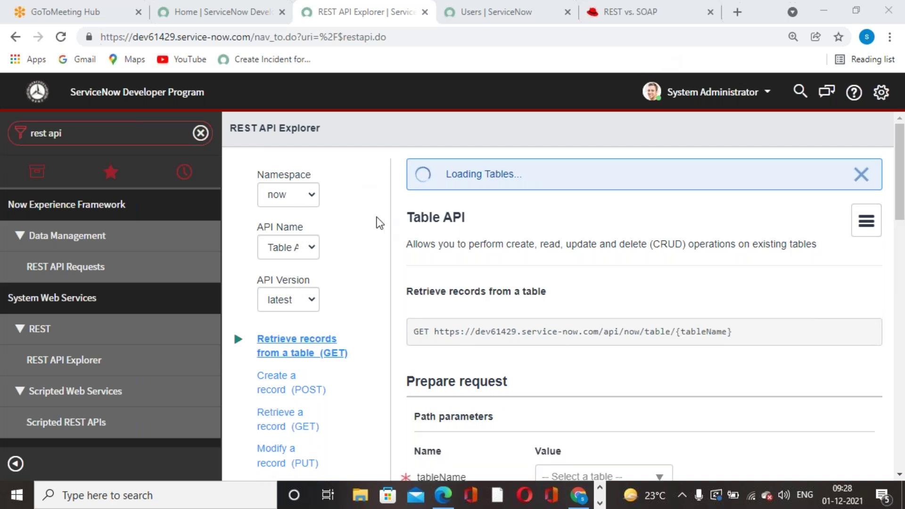
left_click(315, 248)
scroll(340, 142, "down", 1)
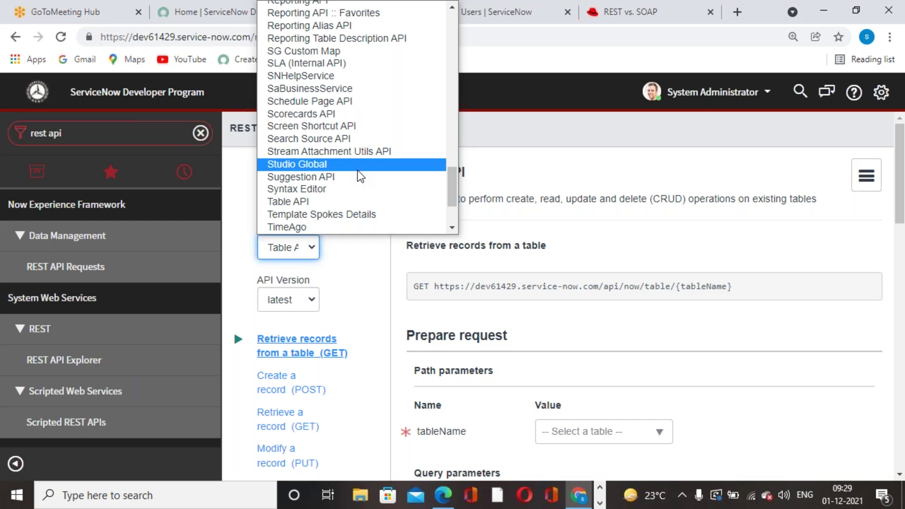
scroll(361, 172, "up", 20)
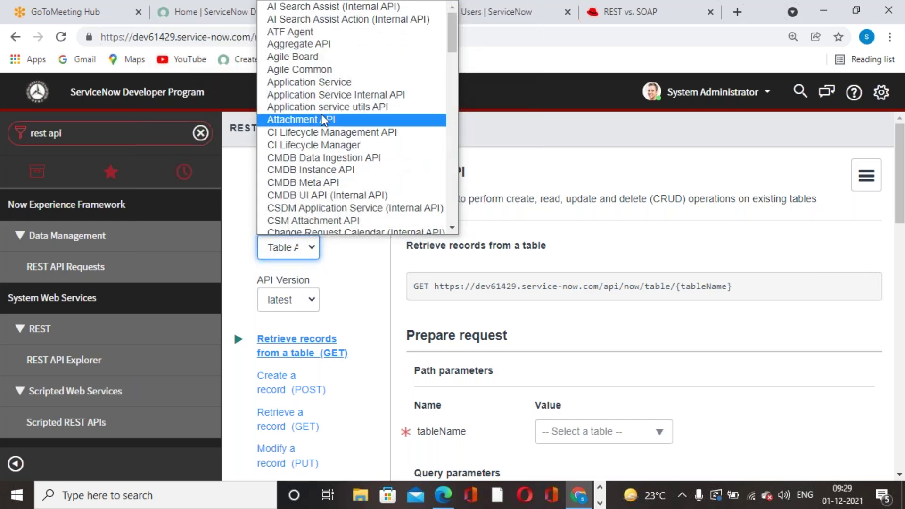
scroll(325, 95, "down", 15)
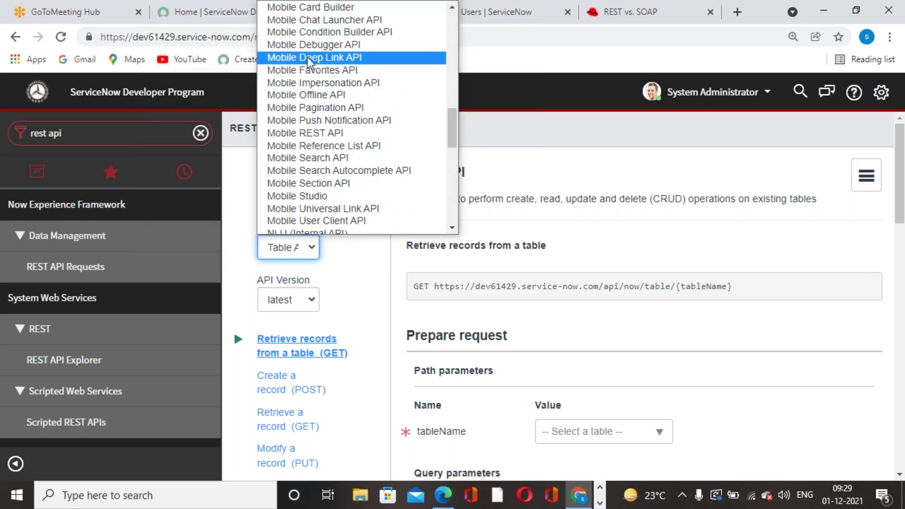
scroll(316, 61, "down", 6)
scroll(315, 64, "down", 3)
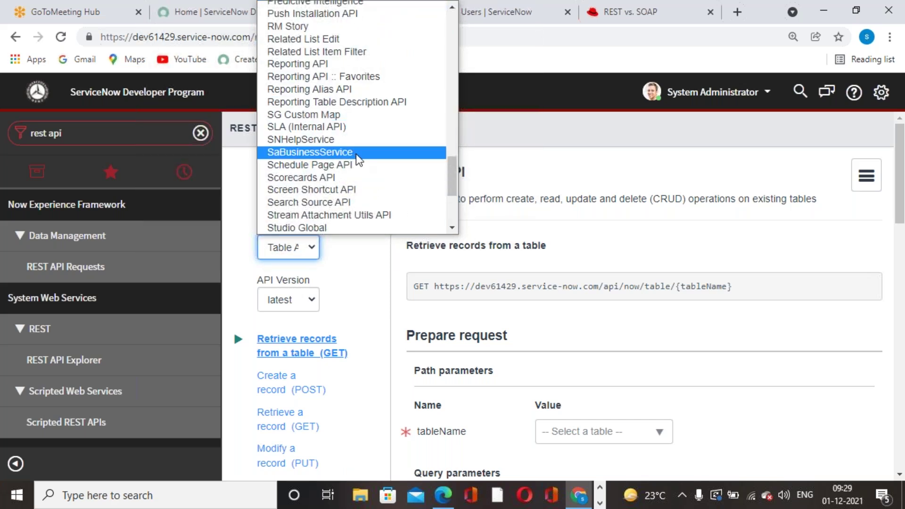
scroll(356, 153, "down", 3)
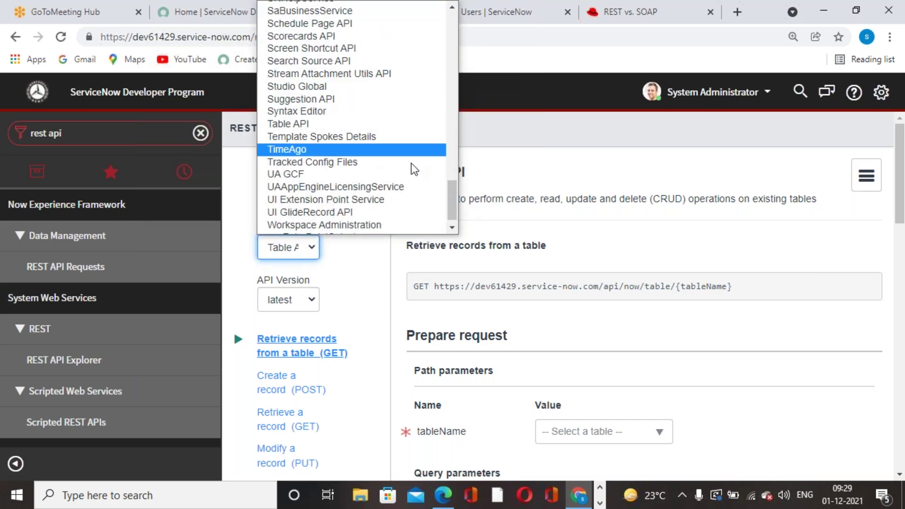
left_click(542, 131)
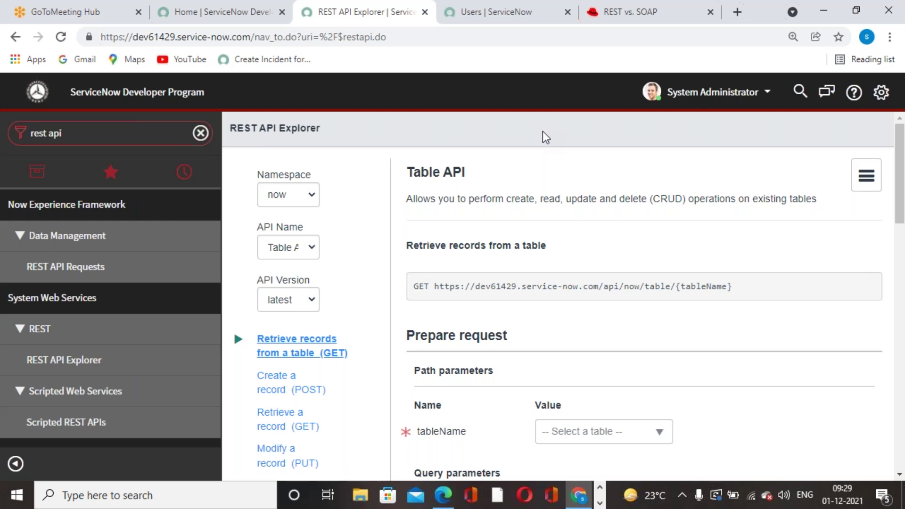
left_click(312, 247)
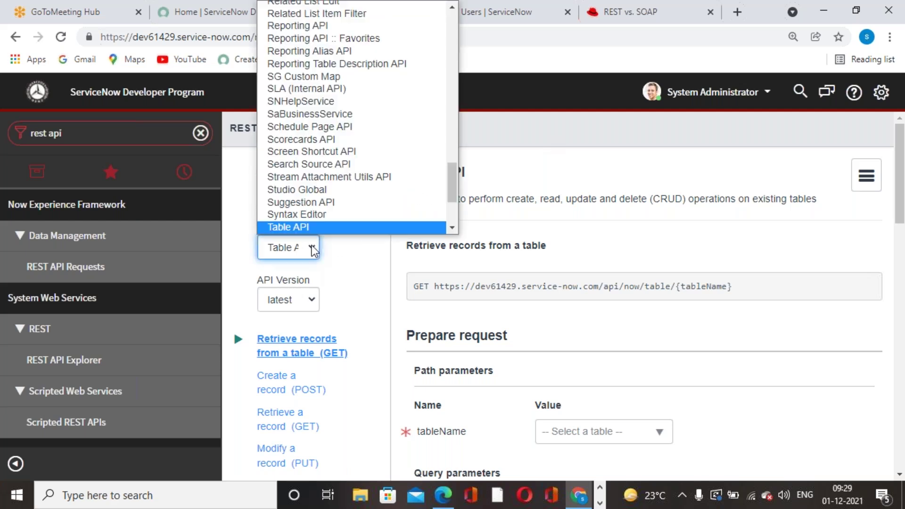
left_click(371, 256)
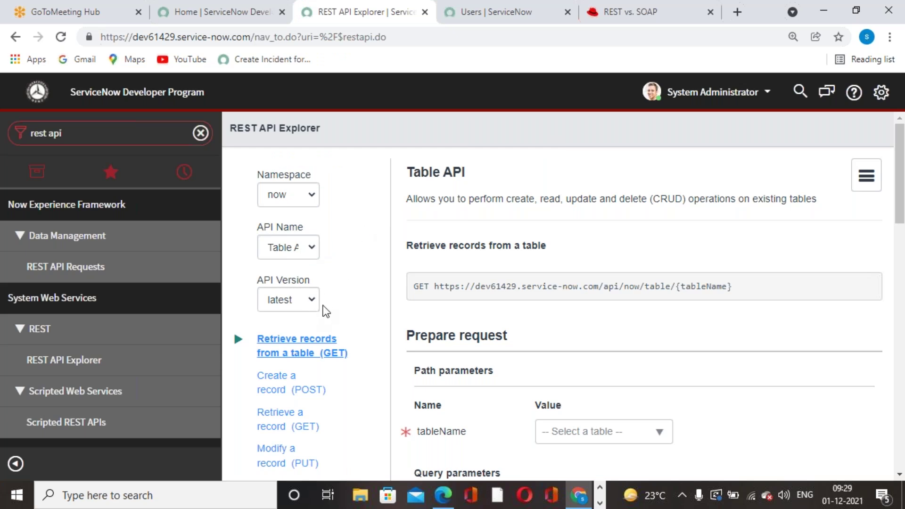
Keep the API version at latest and read the Table API description of its CRUD operations on existing tables.
left_click(304, 303)
left_click(295, 319)
left_click_drag(408, 171, 464, 172)
left_click_drag(407, 198, 813, 199)
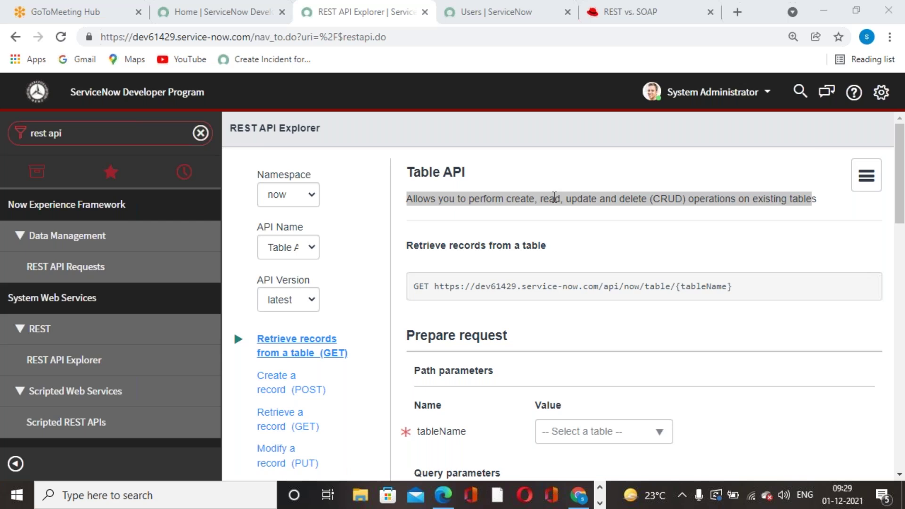
Switch the Table API operation to Create a record (POST) and review its endpoint URL and path parameters.
scroll(554, 196, "down", 3)
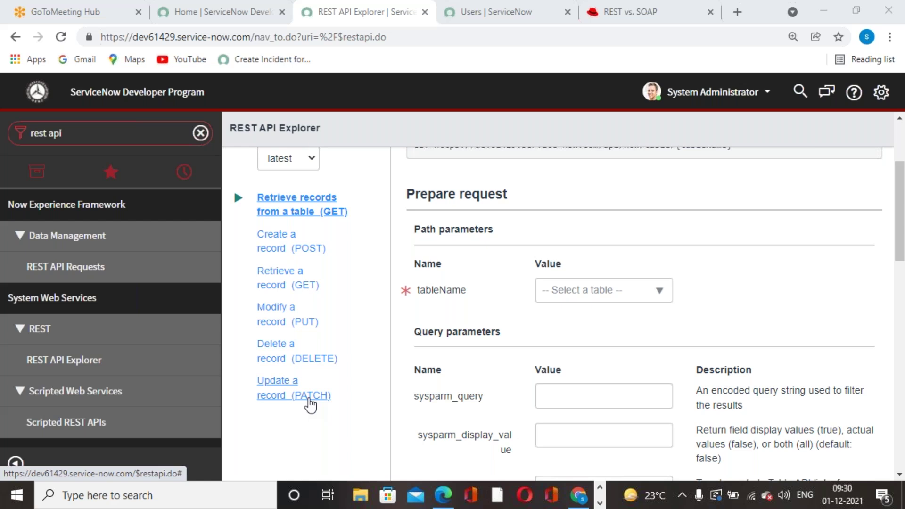
left_click(299, 243)
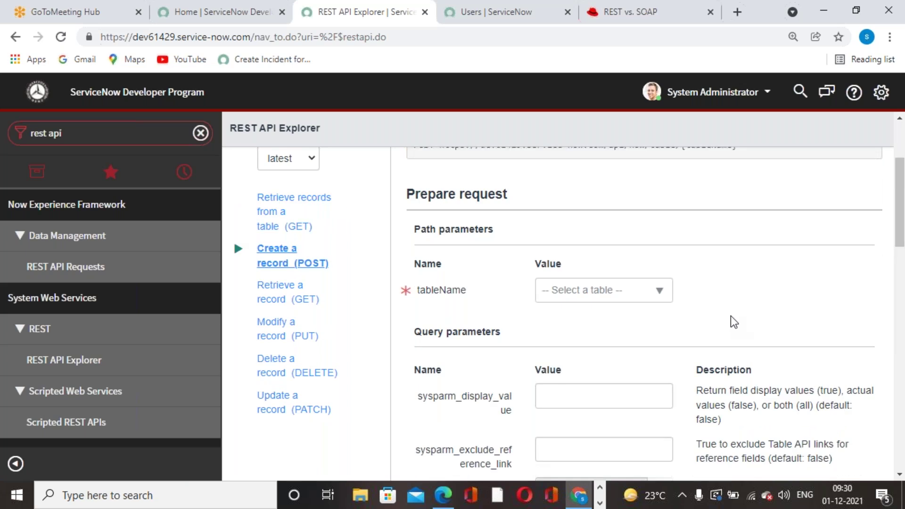
scroll(730, 316, "up", 1)
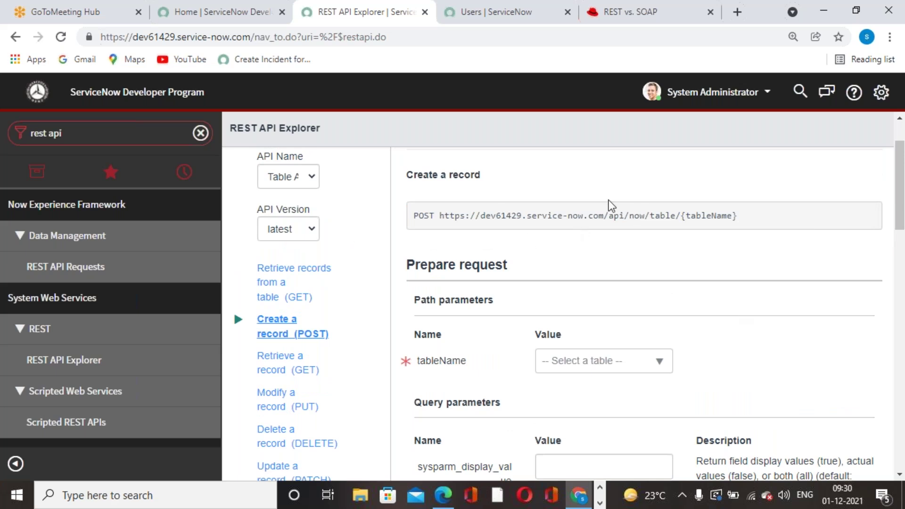
scroll(673, 273, "down", 1)
scroll(674, 273, "up", 2)
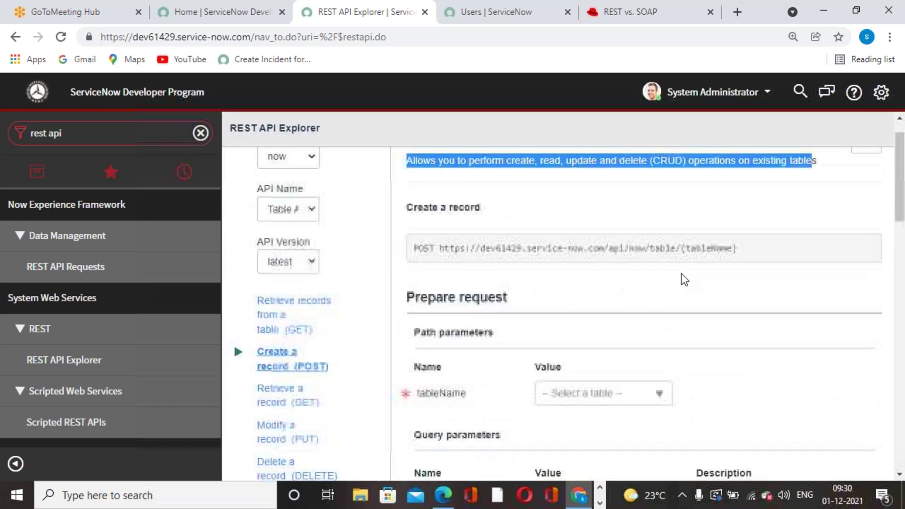
scroll(684, 279, "down", 2)
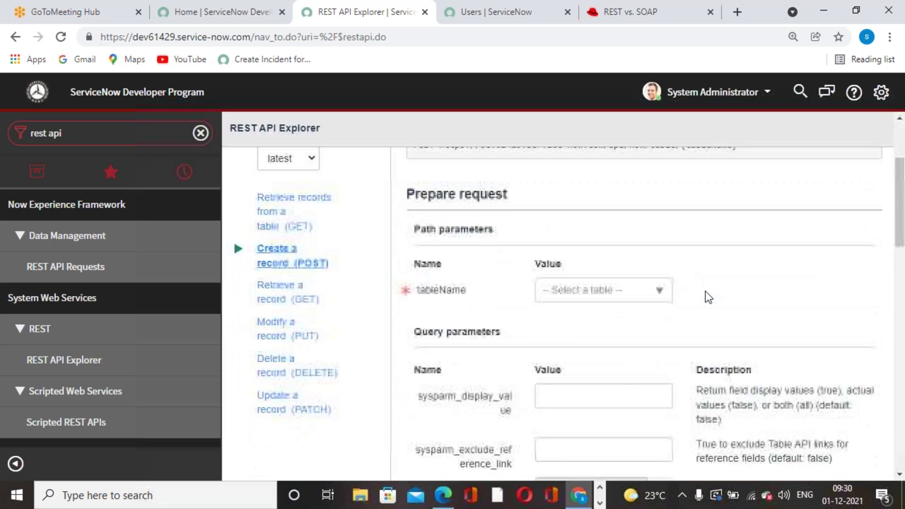
Set the tableName path parameter of the POST request to Incident (incident).
left_click(662, 291)
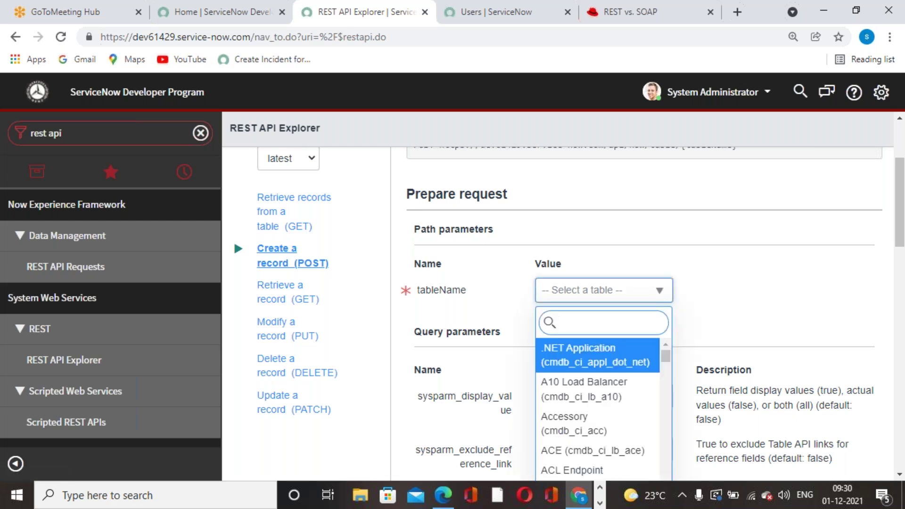
type("incident")
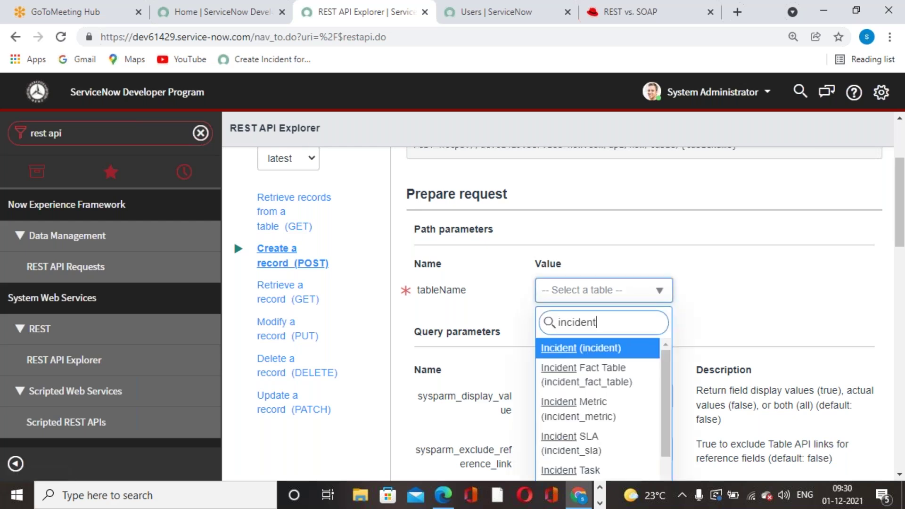
left_click(628, 350)
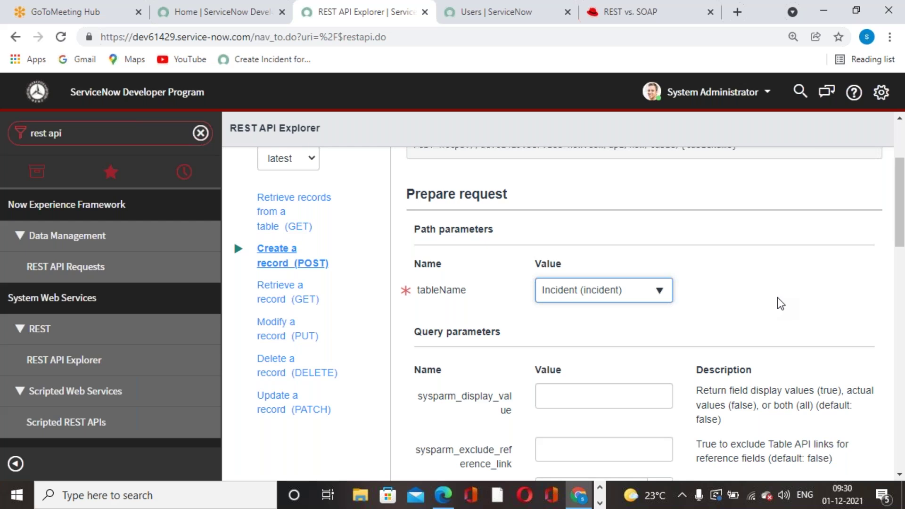
Add a field to the request body with the builder and choose Caller for it.
scroll(608, 335, "down", 1)
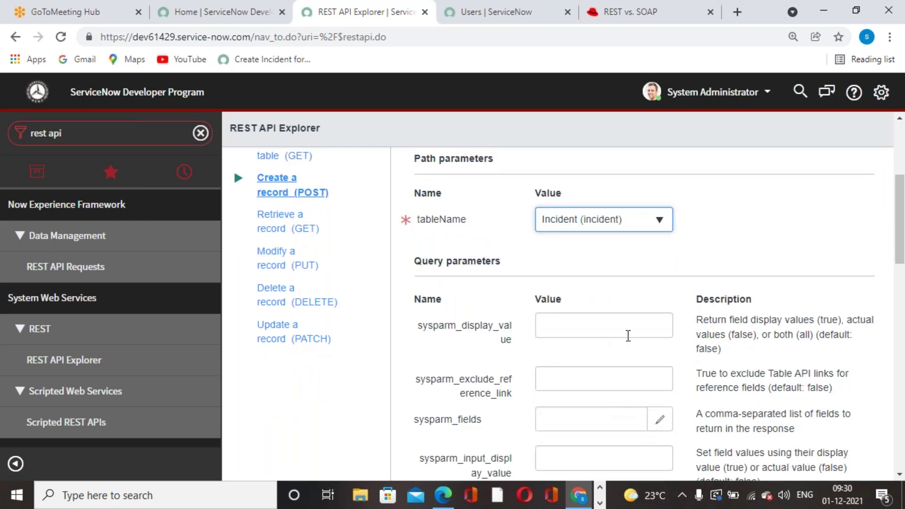
scroll(646, 355, "down", 5)
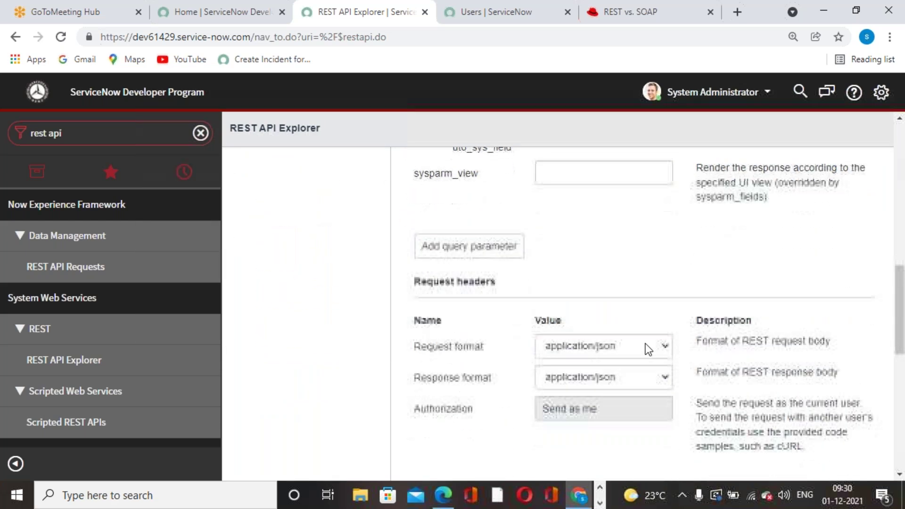
scroll(646, 349, "down", 4)
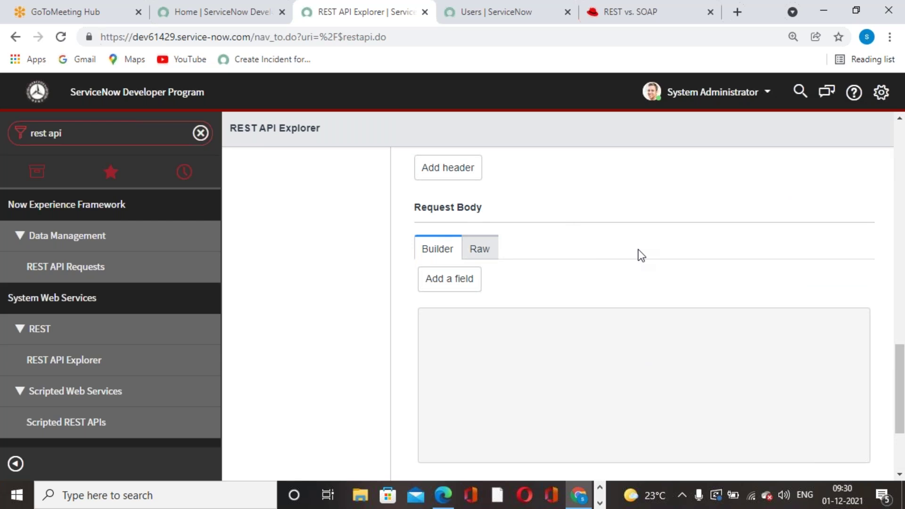
left_click(441, 284)
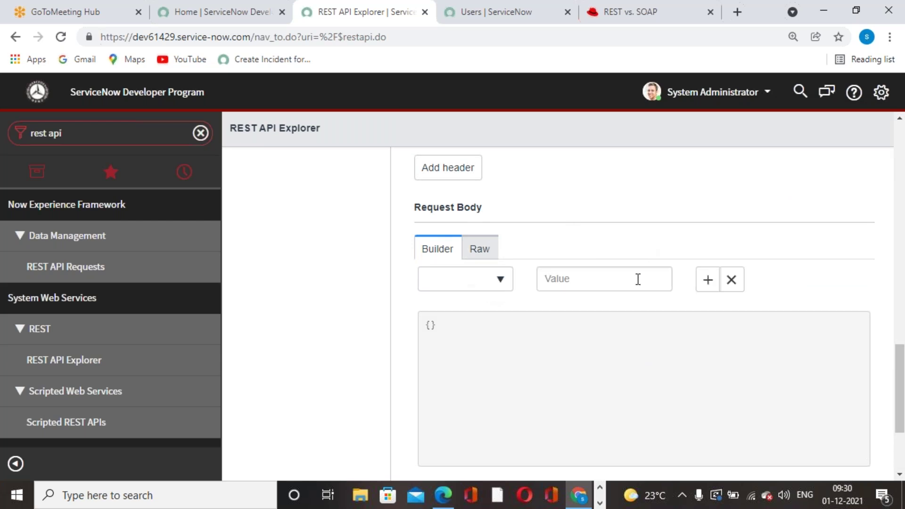
left_click(508, 281)
type("cllae")
key("BackSpace")
key("BackSpace")
key("BackSpace")
key("BackSpace")
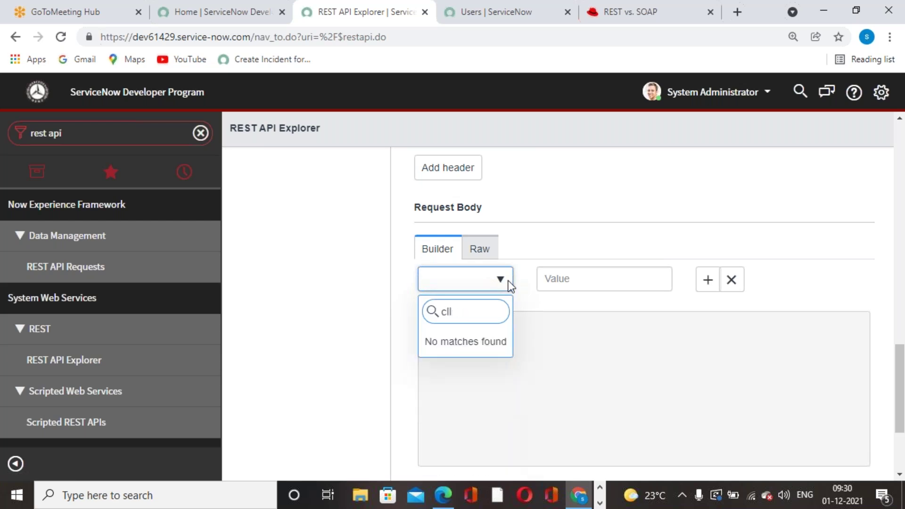
type("aller")
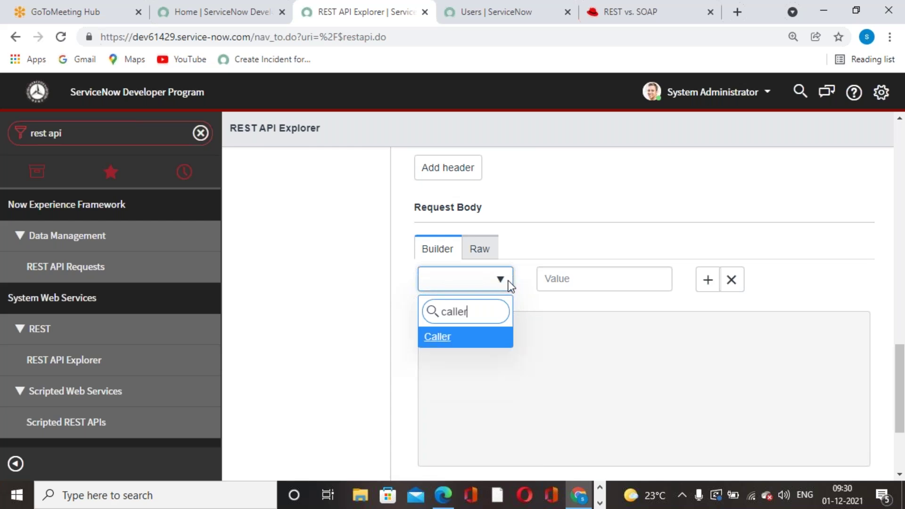
left_click(437, 338)
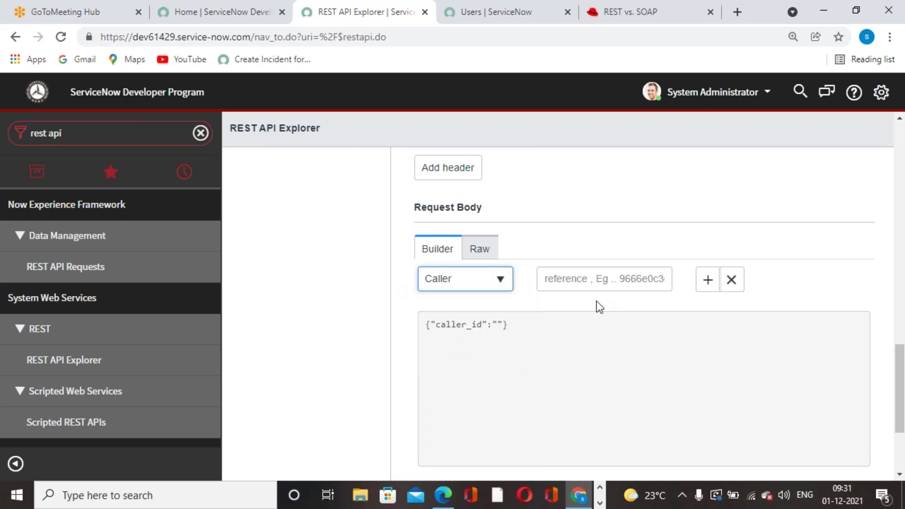
Enter the caller's full name as the value of the Caller field in the request body.
left_click(610, 279)
type("fred")
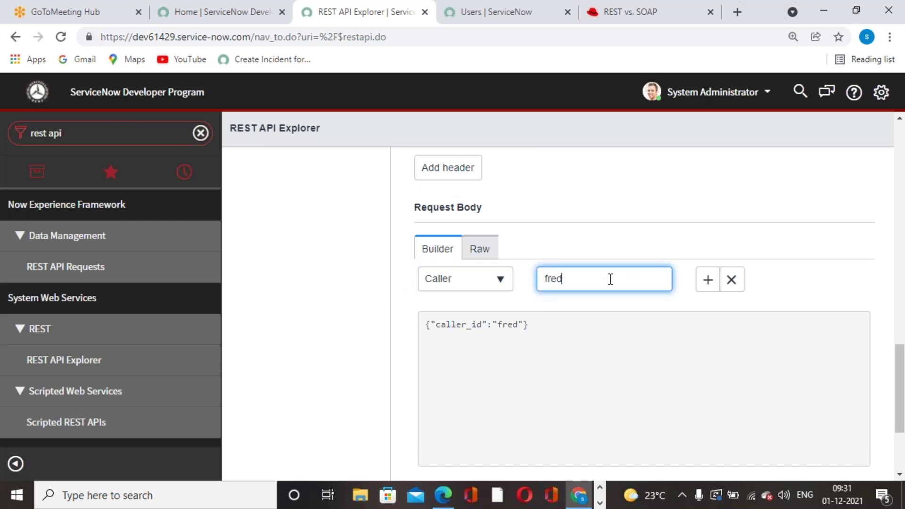
key("BackSpace")
key("BackSpace")
key("BackSpace")
key("BackSpace")
type("Fred Luddy")
left_click(666, 463)
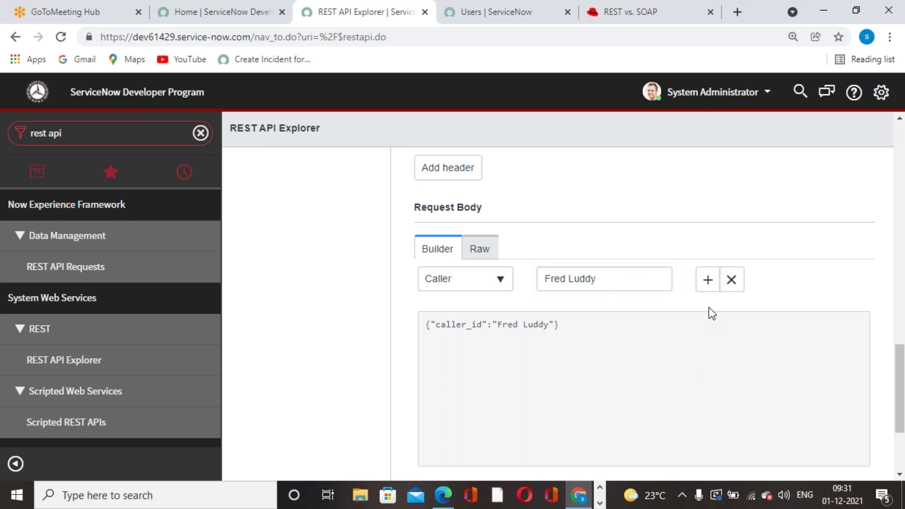
Add a second field to the request body and choose Short description for it.
left_click(708, 280)
left_click(466, 309)
type("s")
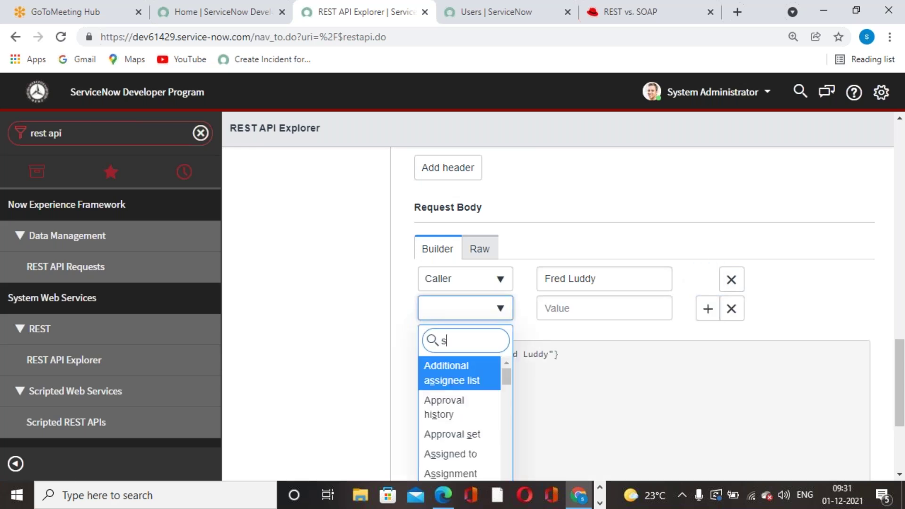
type("hort")
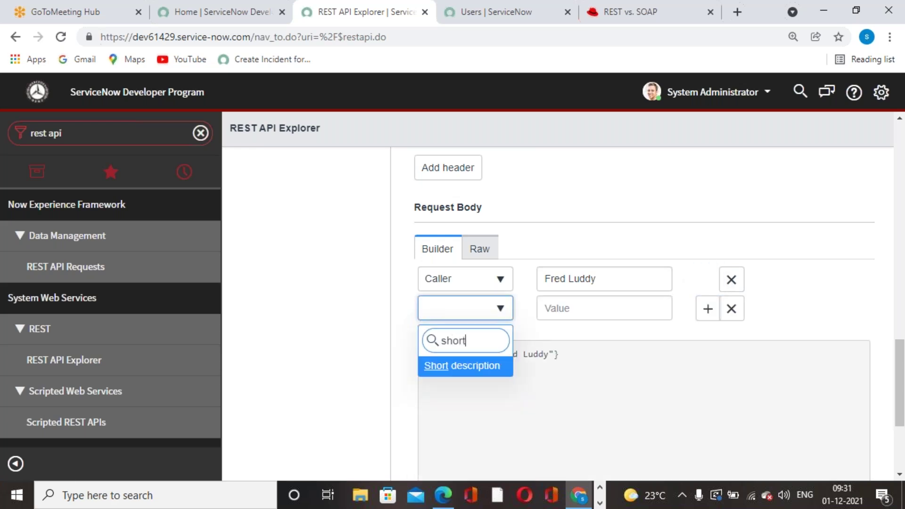
left_click(482, 370)
Set the Short description value to "Creating New Record Through Script" and check the prepared request body.
left_click(557, 314)
type("C")
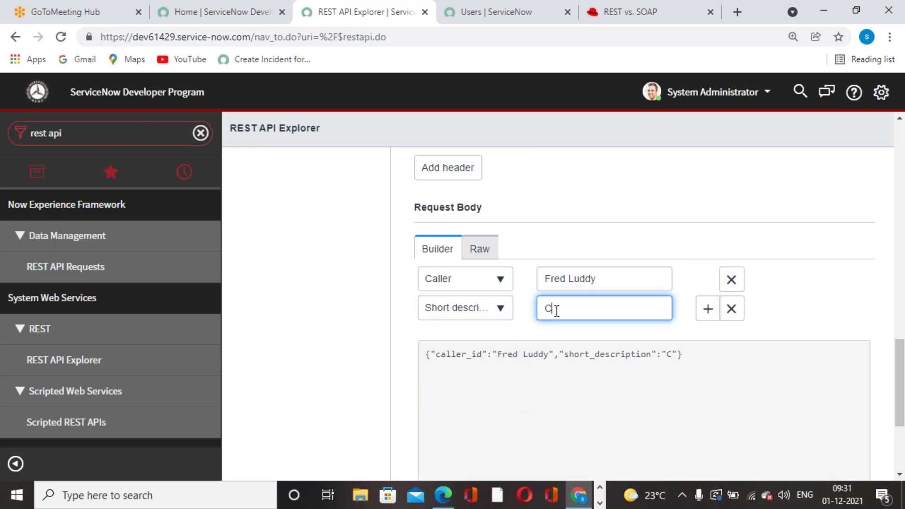
type("reating New Re")
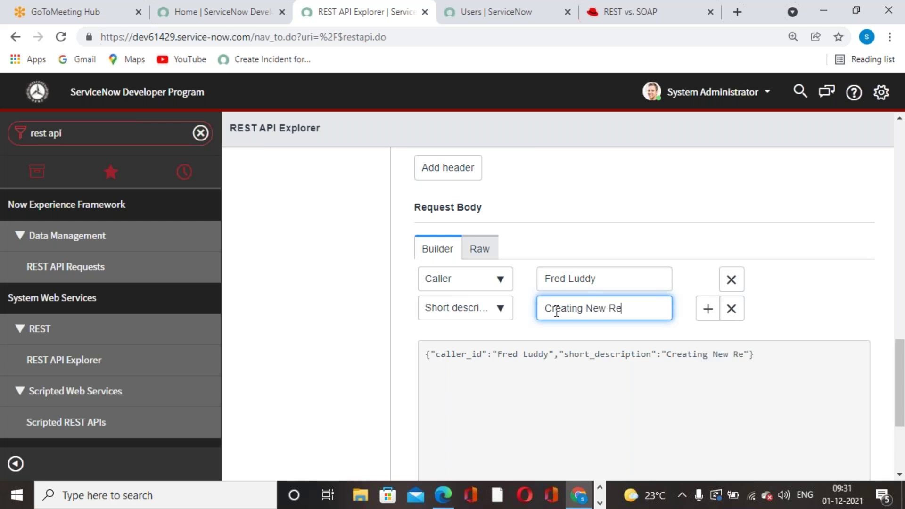
type("cord Thro")
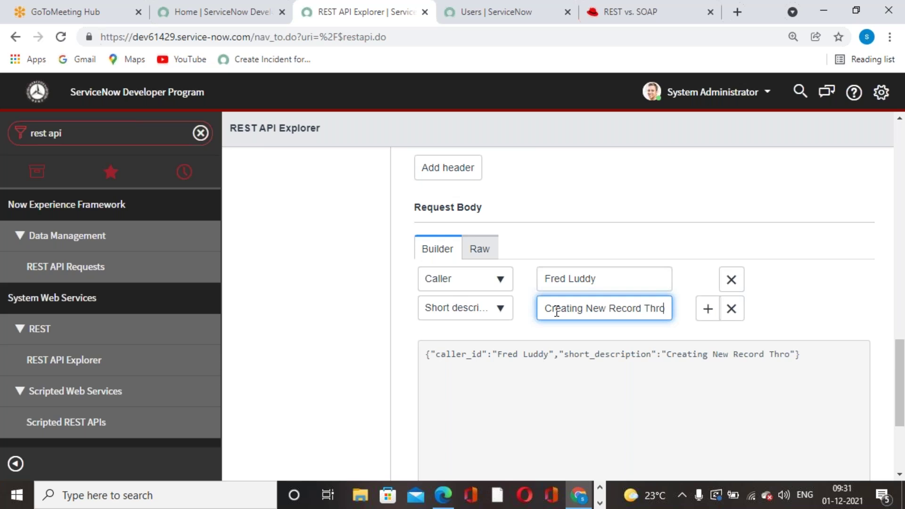
type("ugh Script")
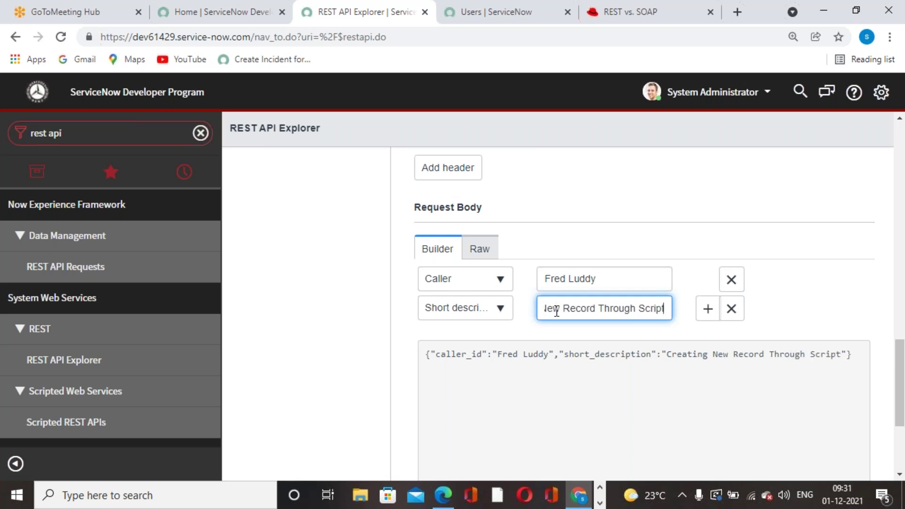
left_click(794, 296)
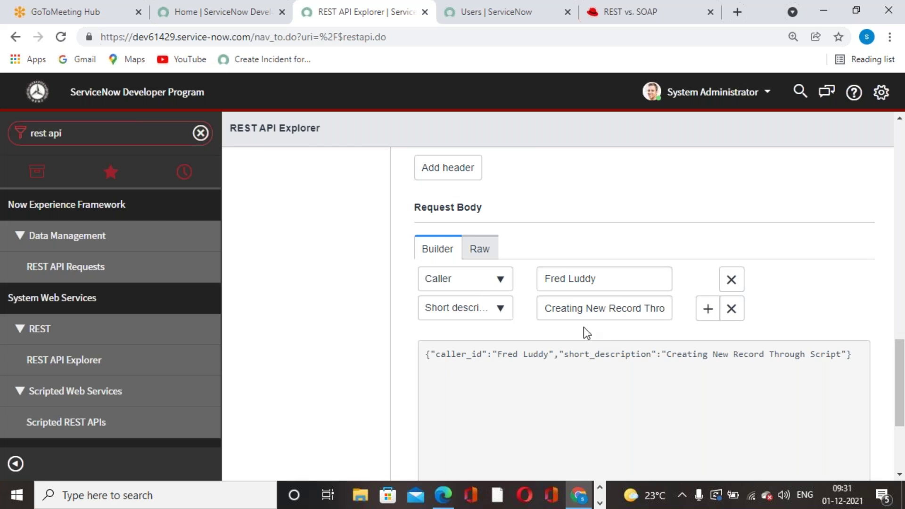
scroll(584, 330, "down", 4)
scroll(583, 330, "up", 5)
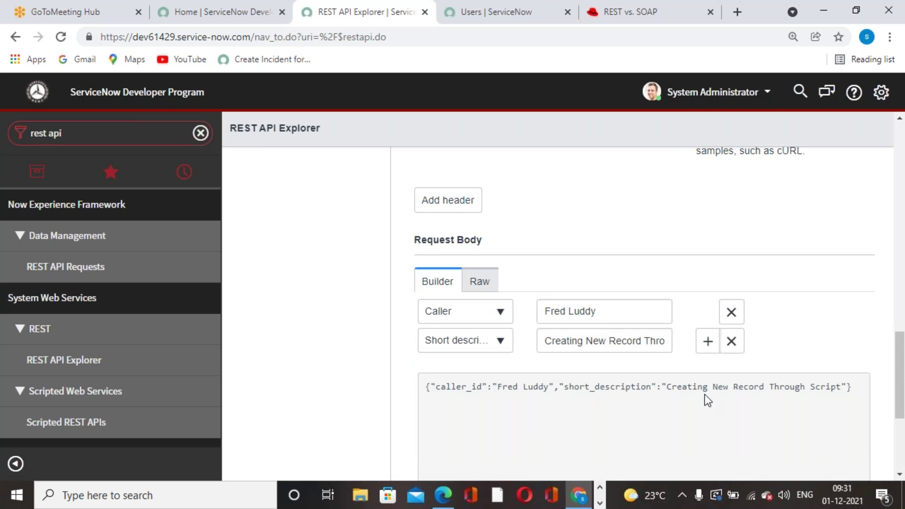
Check the request format options and send the incident POST request, accepting the data modification.
scroll(621, 394, "up", 6)
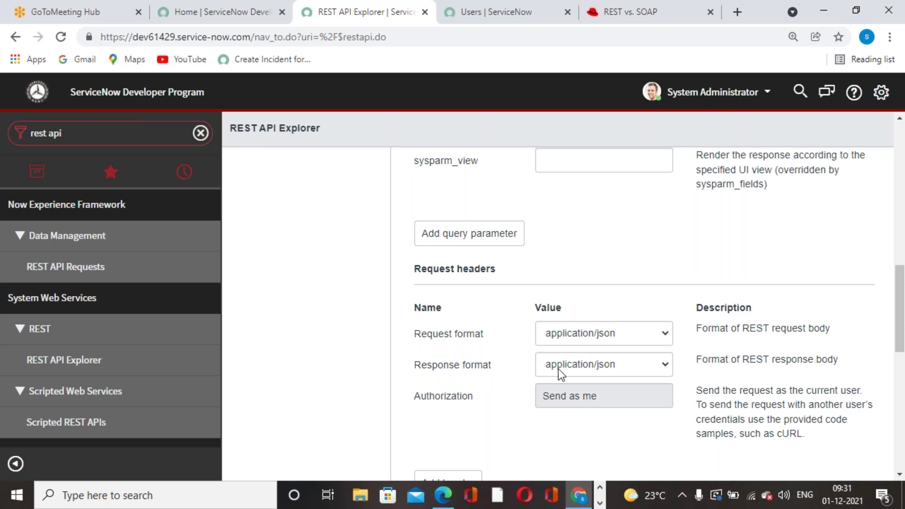
left_click(630, 336)
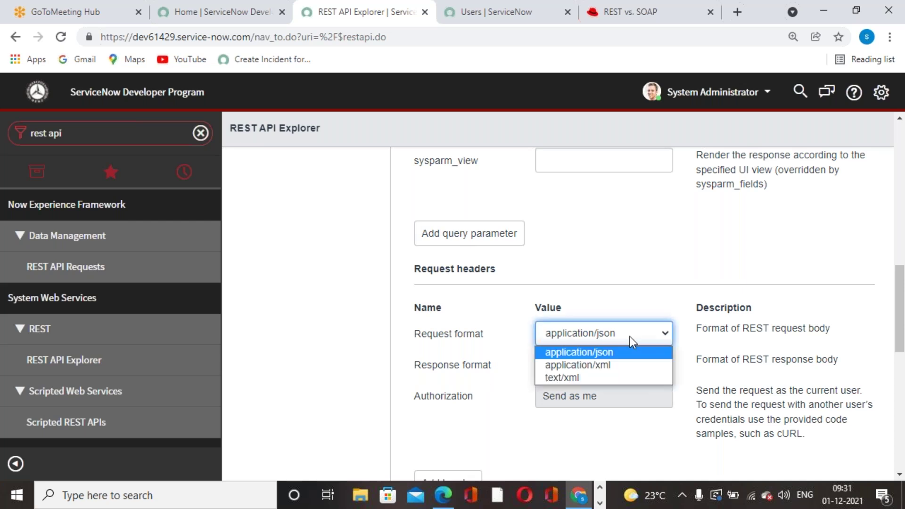
scroll(629, 432, "down", 10)
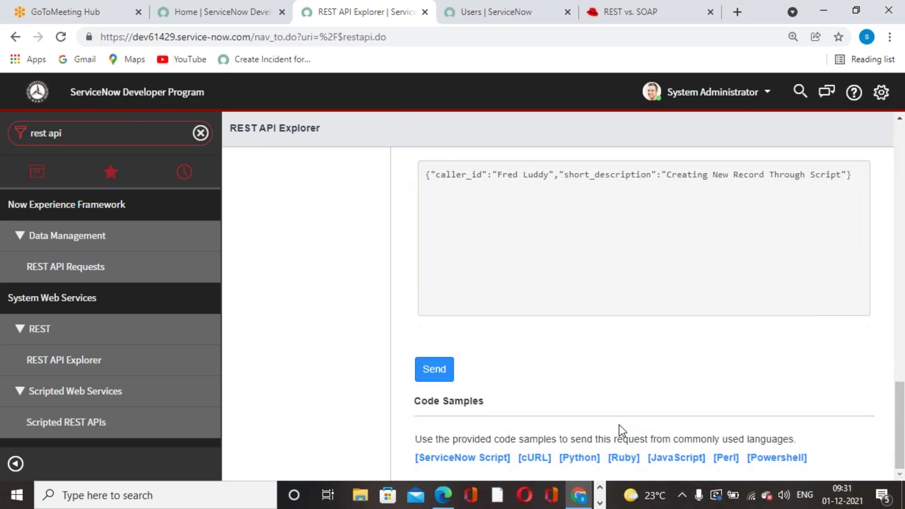
left_click(433, 371)
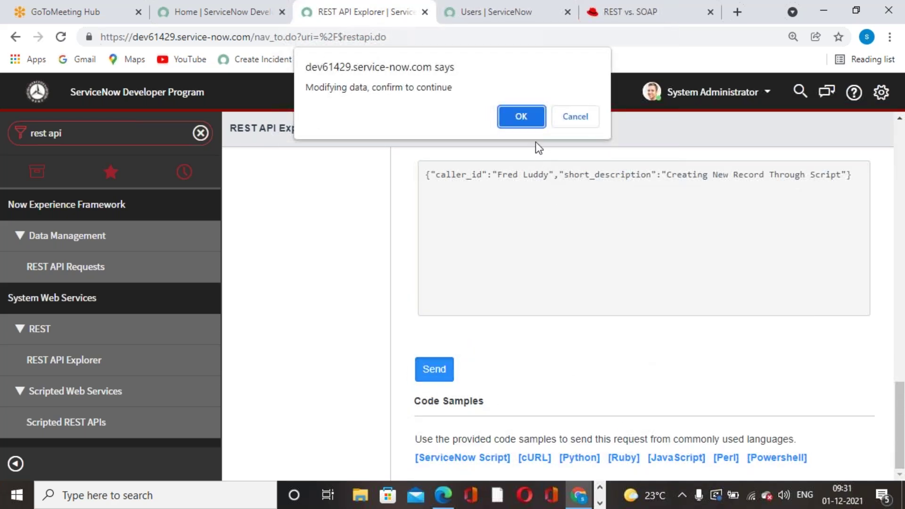
key("Return")
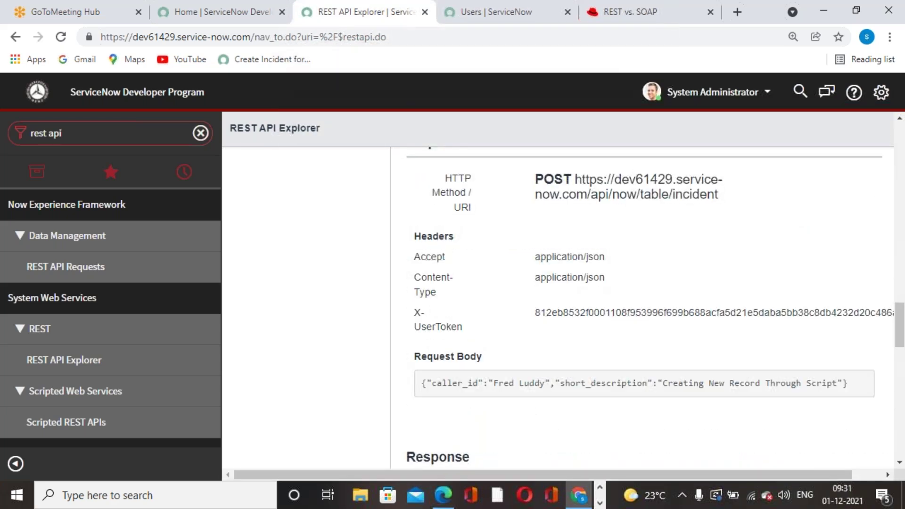
Examine the sent request's HTTP method and endpoint URI, and the status code of the response.
scroll(543, 330, "up", 3)
left_click_drag(536, 317, 723, 337)
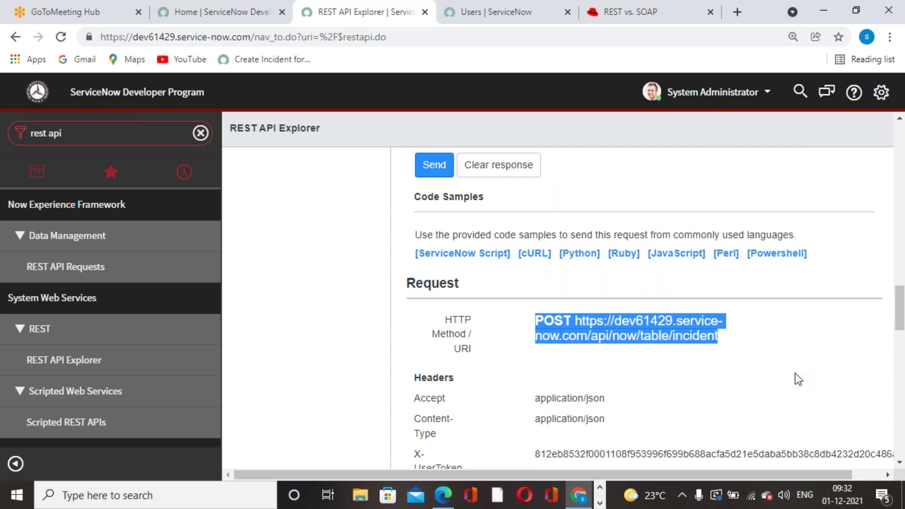
left_click(798, 379)
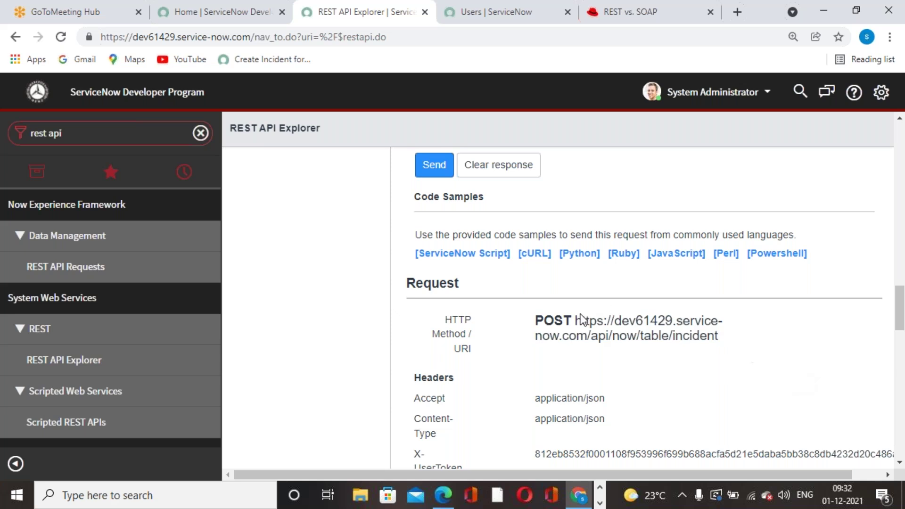
left_click_drag(577, 316, 725, 338)
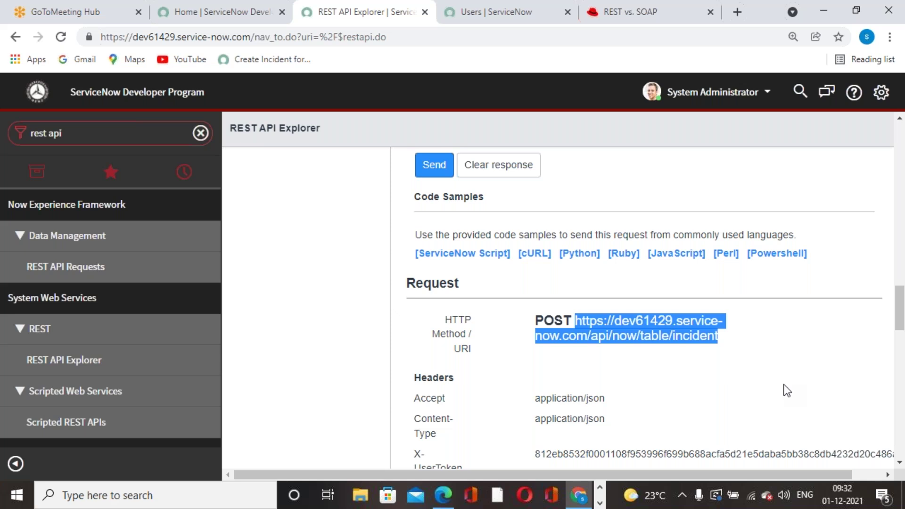
left_click(786, 390)
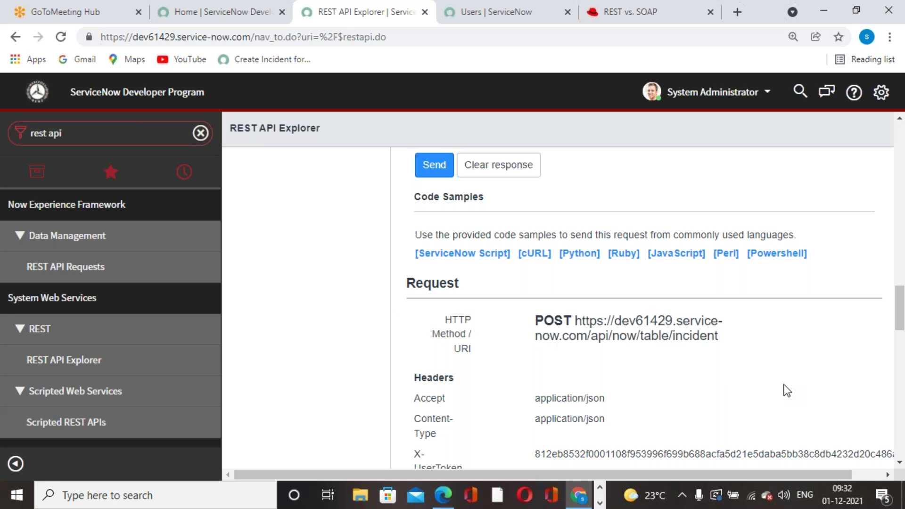
left_click_drag(577, 322, 717, 335)
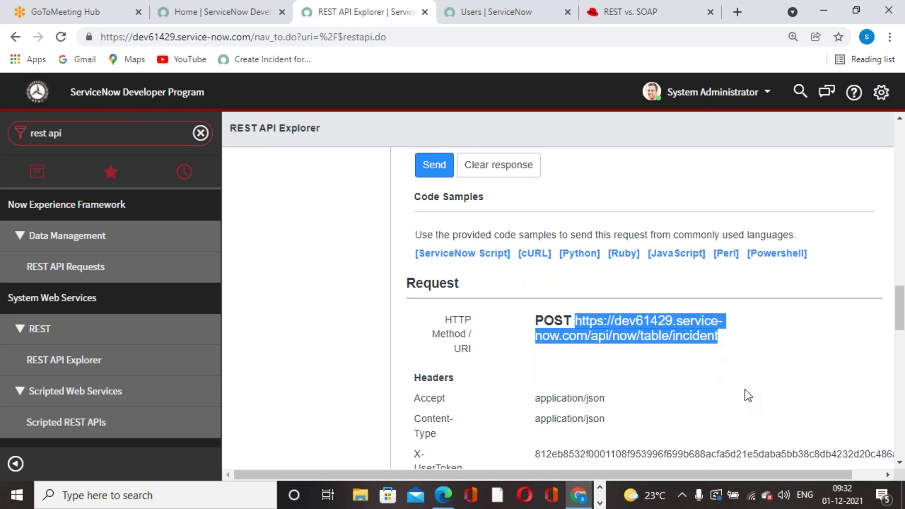
left_click(689, 372)
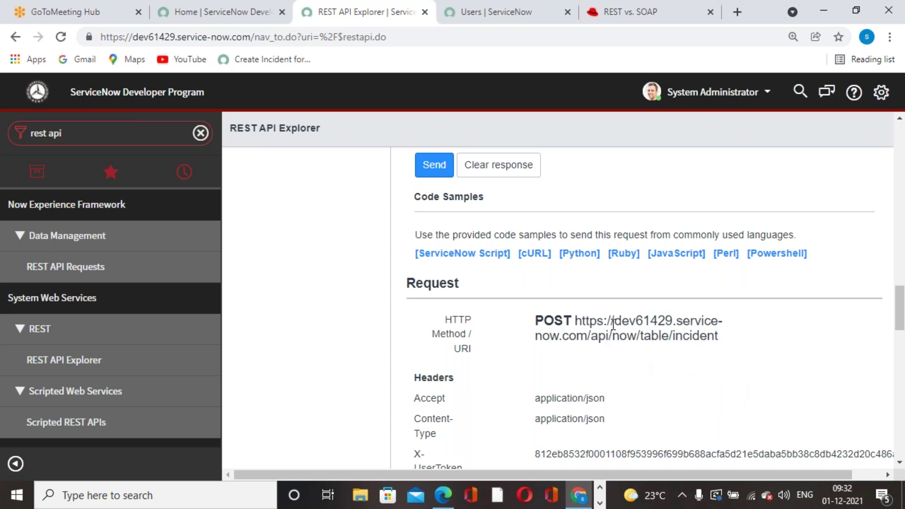
left_click_drag(615, 323, 673, 322)
left_click_drag(575, 321, 716, 343)
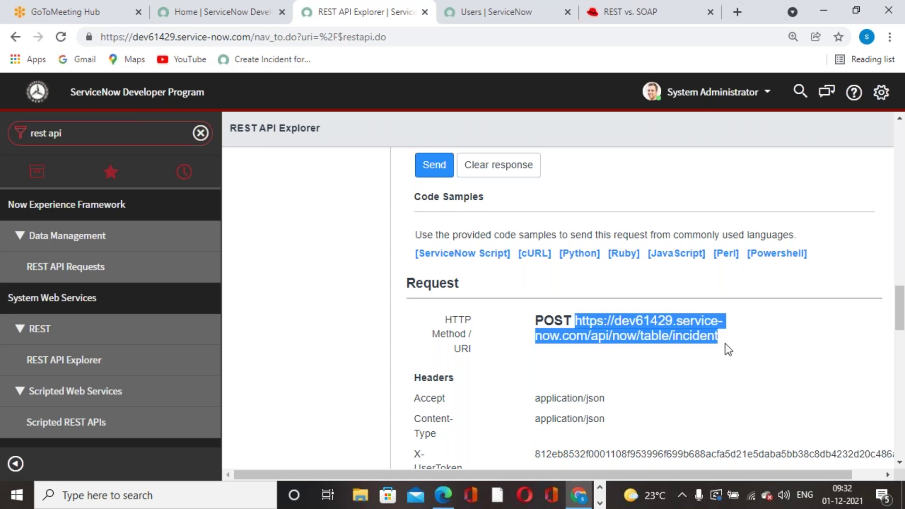
left_click(770, 389)
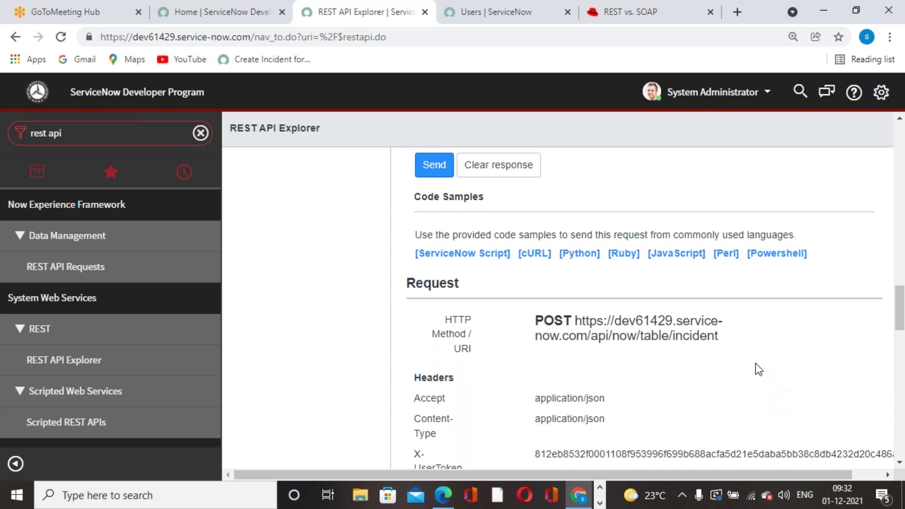
scroll(737, 350, "down", 8)
left_click_drag(541, 210, 638, 205)
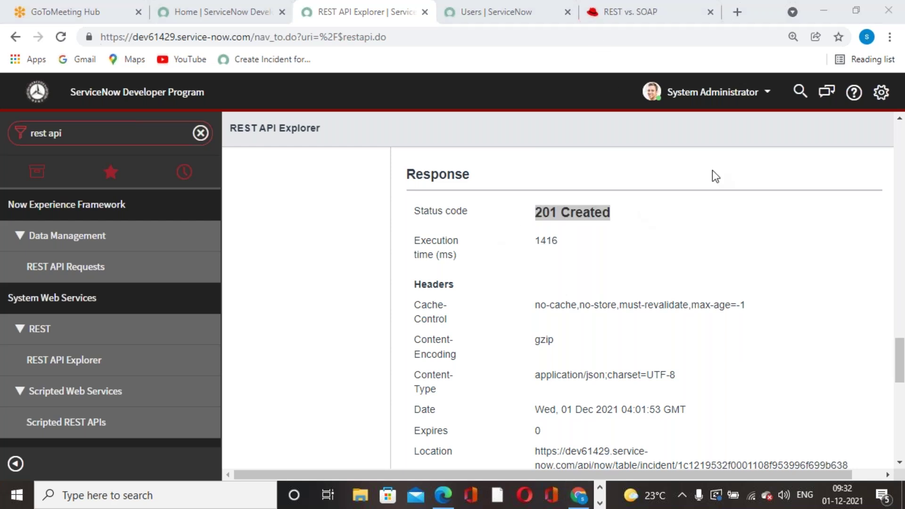
Search the web for "rest api codes" in a new browser tab and open the restfulapi.net HTTP Status Codes page.
left_click(660, 13)
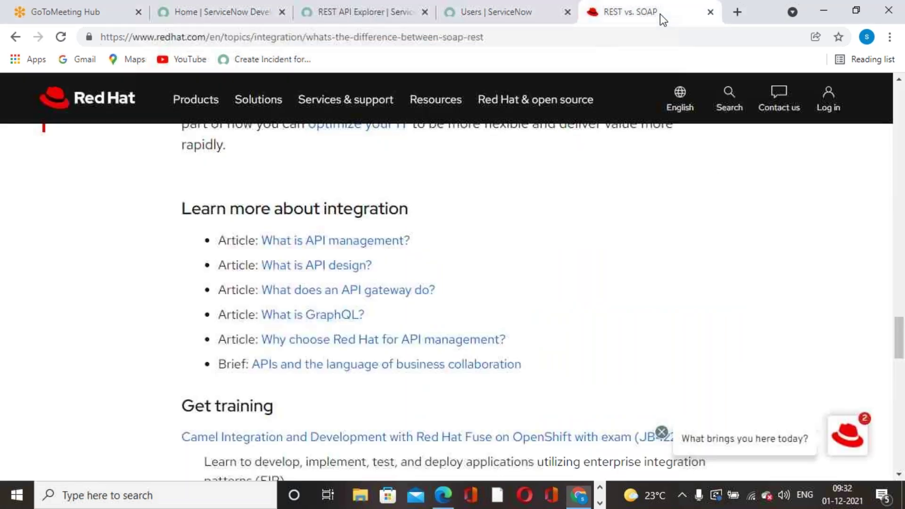
left_click(738, 12)
left_click(481, 301)
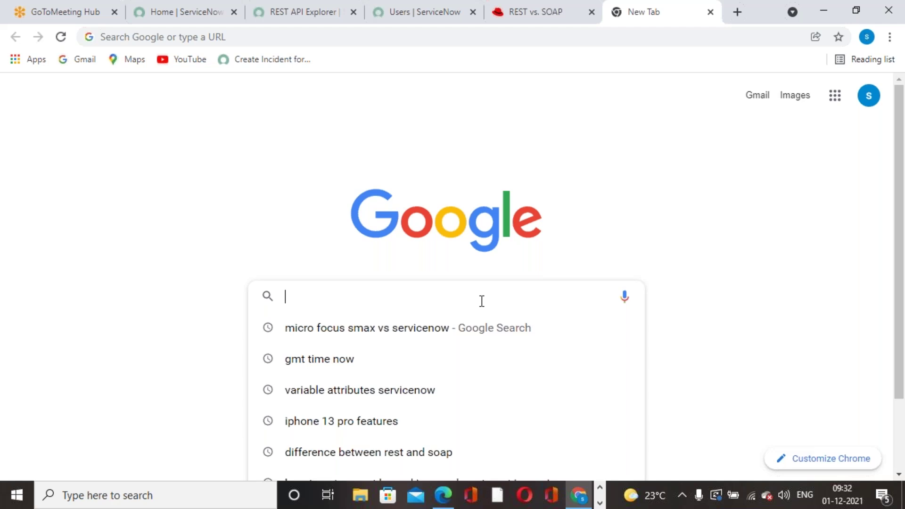
type("rest api codes")
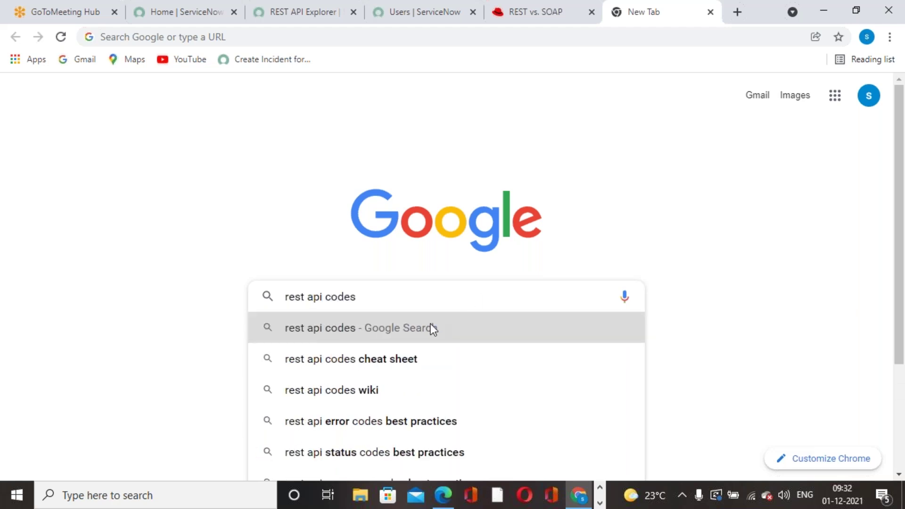
left_click(442, 326)
left_click(244, 230)
Find the 201 Created entry in the 2xx Status Codes table and read its description.
scroll(466, 282, "down", 10)
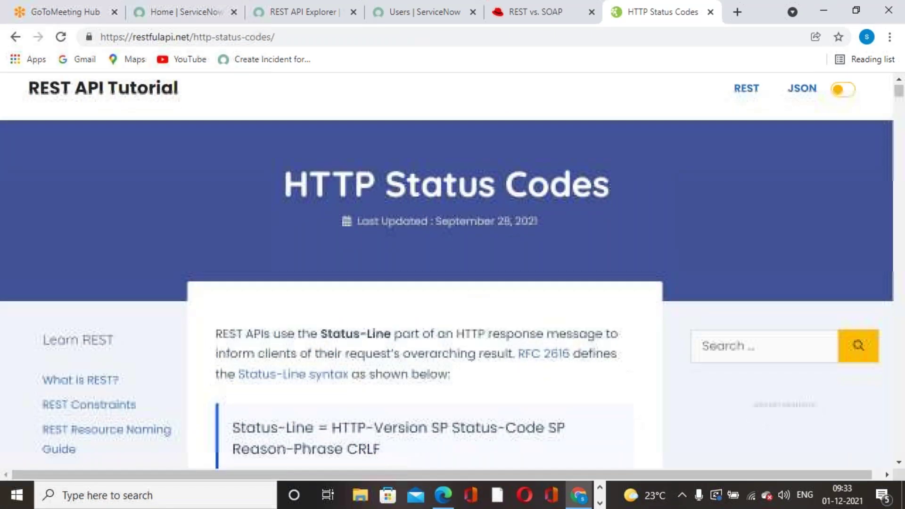
scroll(381, 286, "down", 8)
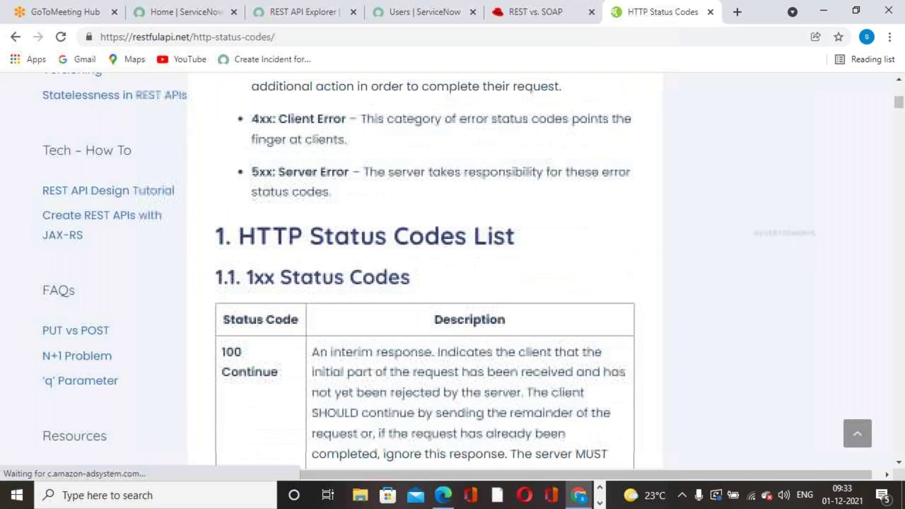
scroll(381, 286, "down", 10)
scroll(229, 252, "up", 3)
left_click_drag(229, 251, 293, 252)
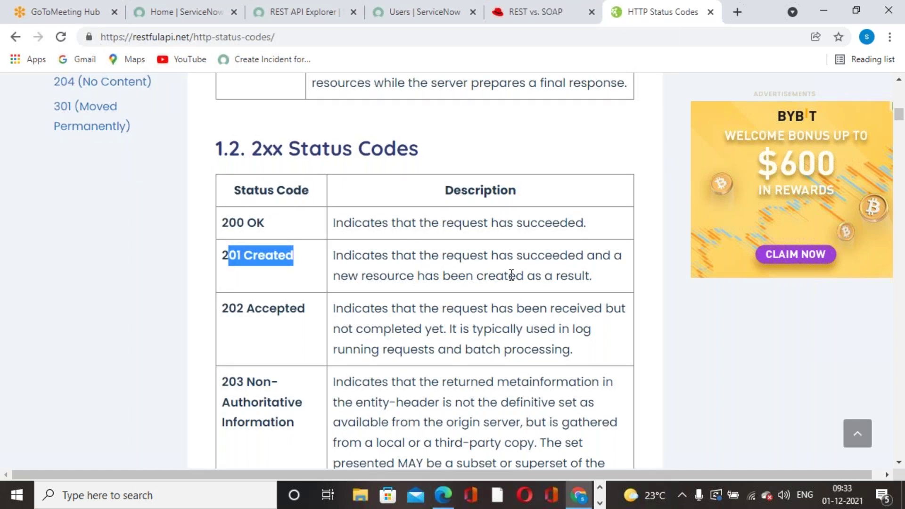
Close the REST vs. SOAP page and return to the REST API Explorer.
left_click(501, 19)
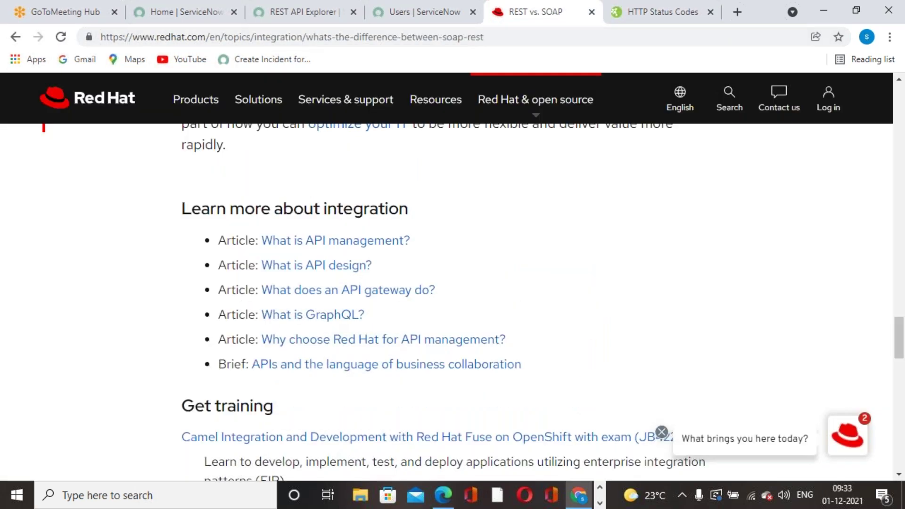
left_click(429, 21)
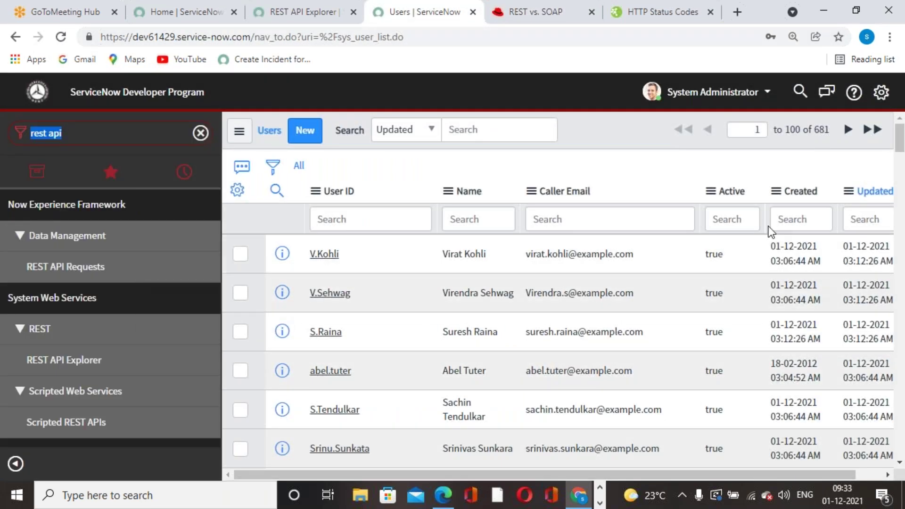
left_click(556, 21)
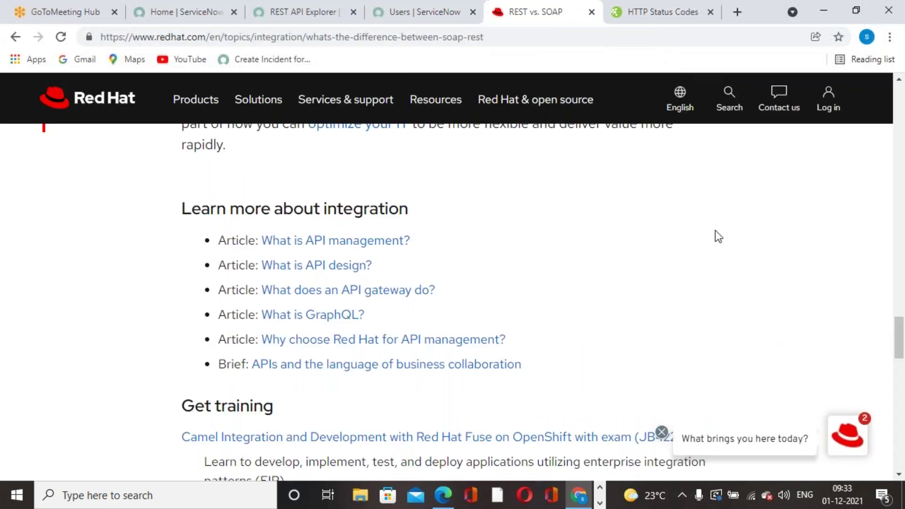
right_click(518, 21)
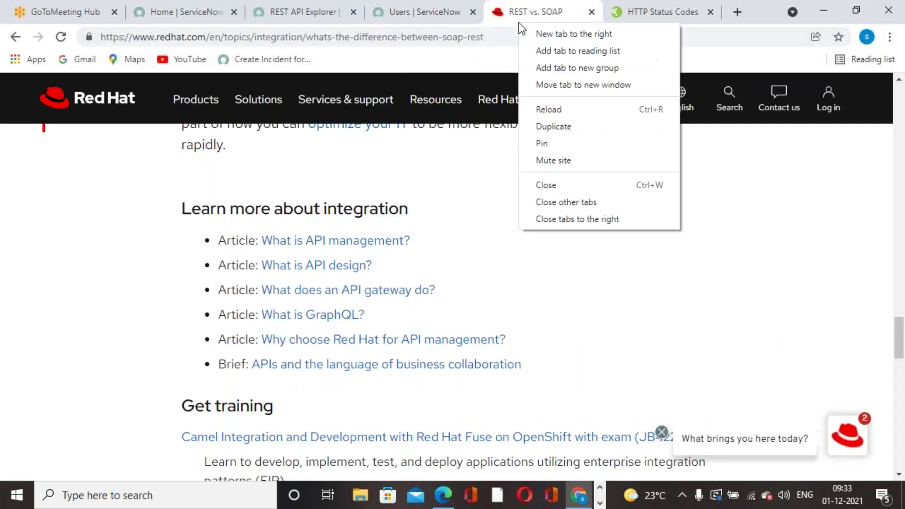
left_click(575, 185)
left_click(467, 14)
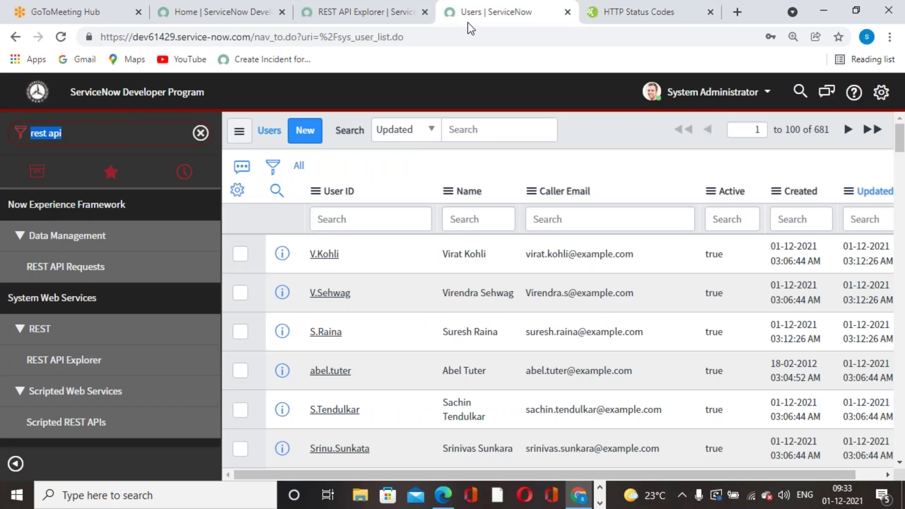
left_click(414, 19)
Review the response's status code, headers and body, looking for the new incident's number and caller details.
scroll(513, 278, "up", 3)
scroll(513, 278, "up", 8)
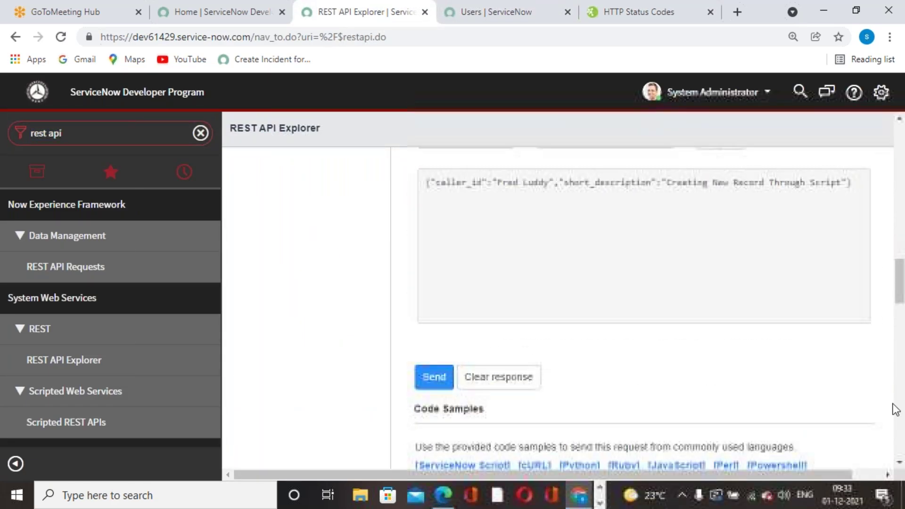
left_click(753, 503)
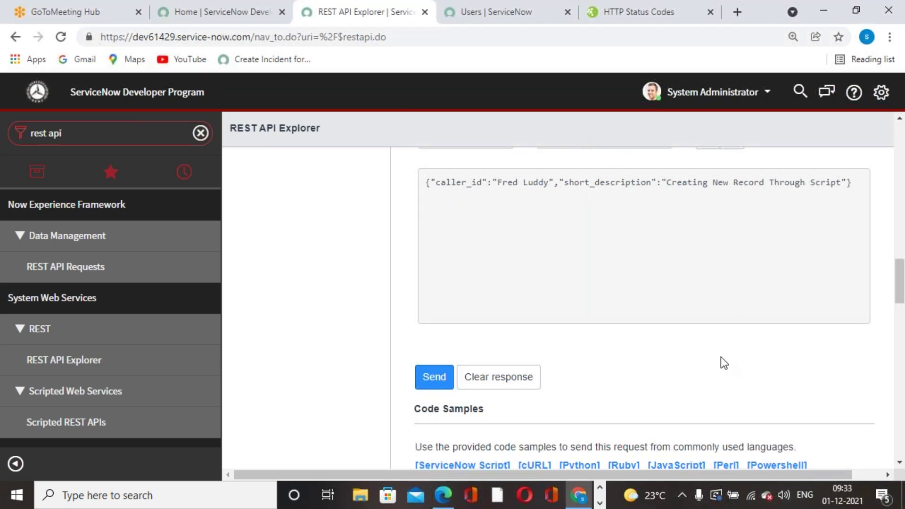
scroll(700, 330, "down", 9)
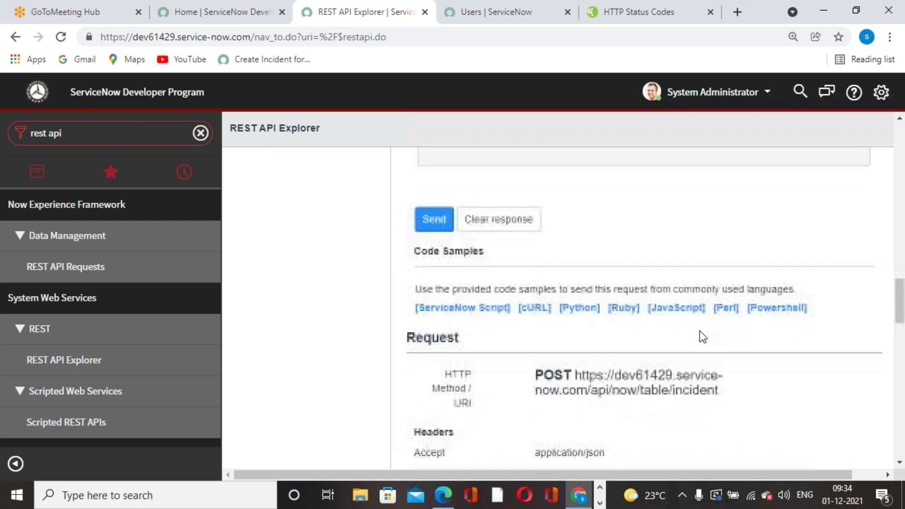
scroll(700, 329, "down", 1)
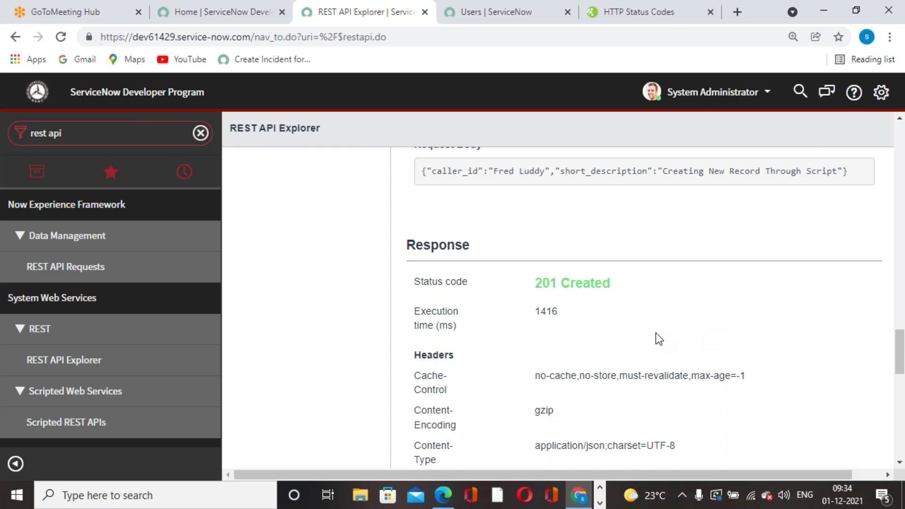
left_click_drag(540, 287, 608, 284)
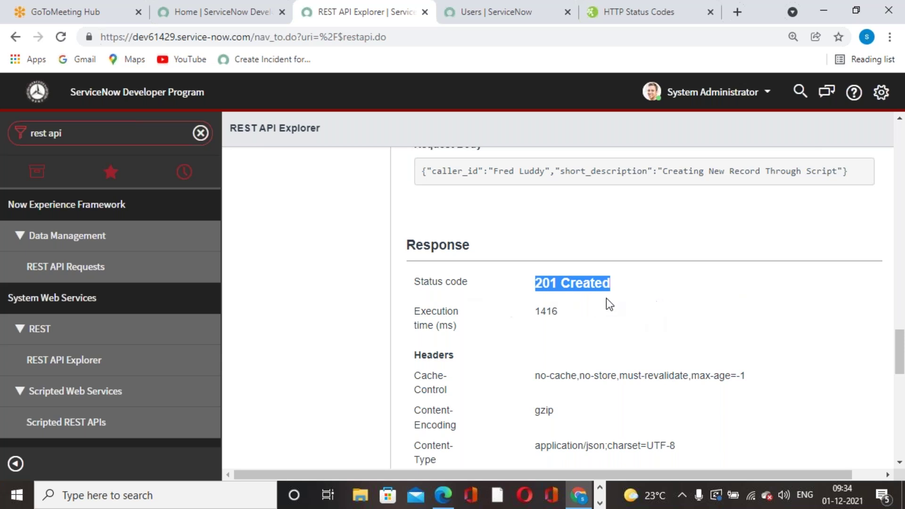
scroll(568, 306, "down", 13)
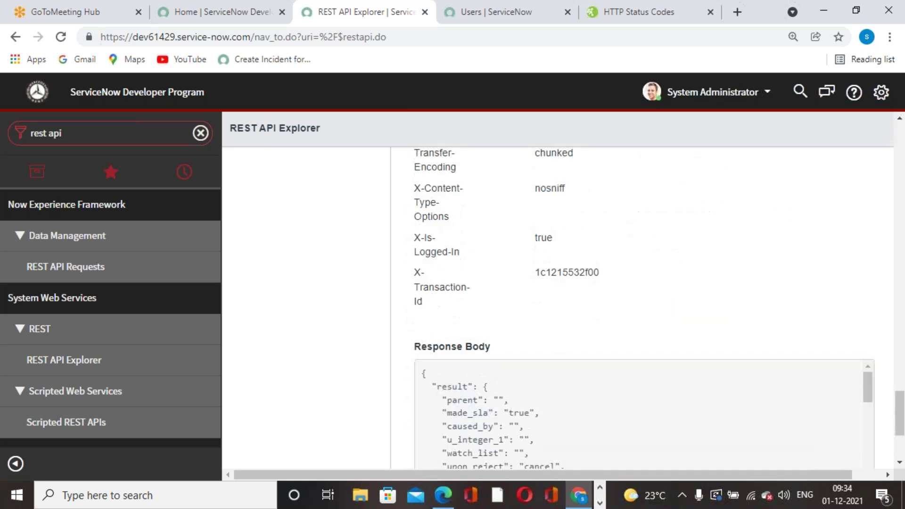
scroll(491, 358, "down", 10)
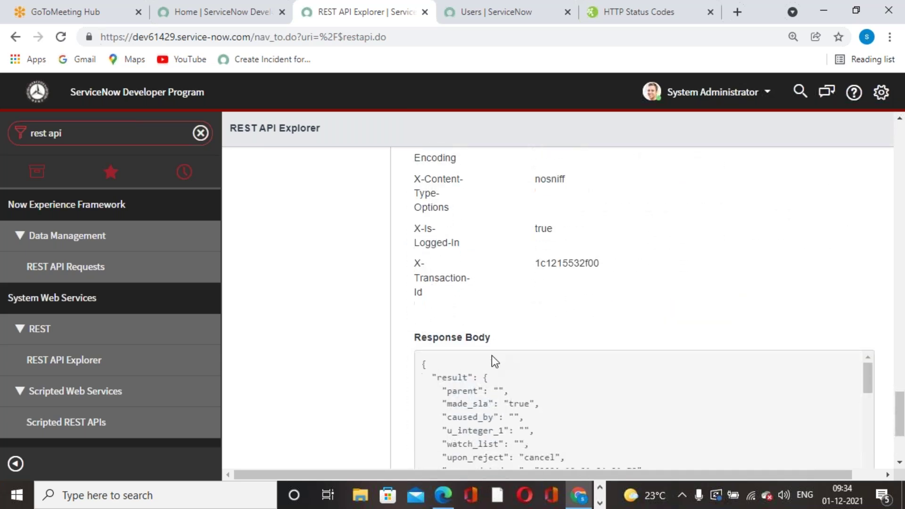
scroll(474, 266, "down", 10)
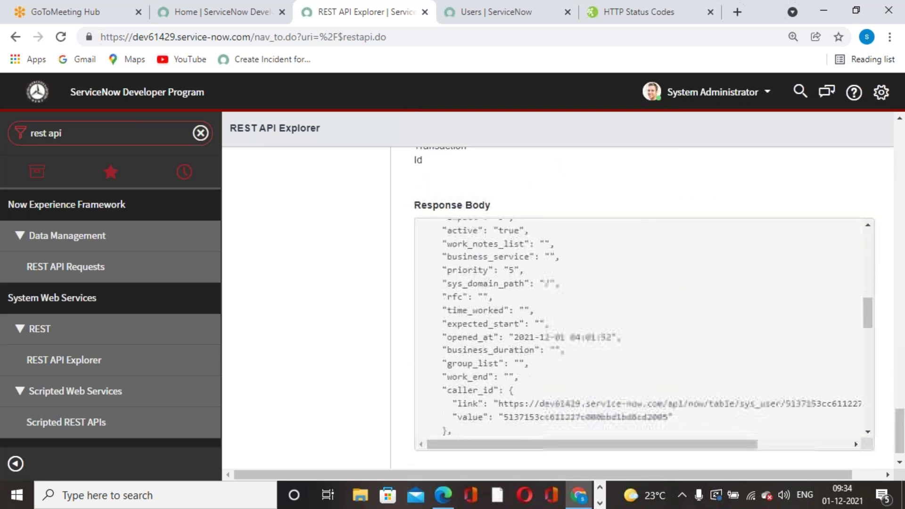
scroll(509, 325, "up", 10)
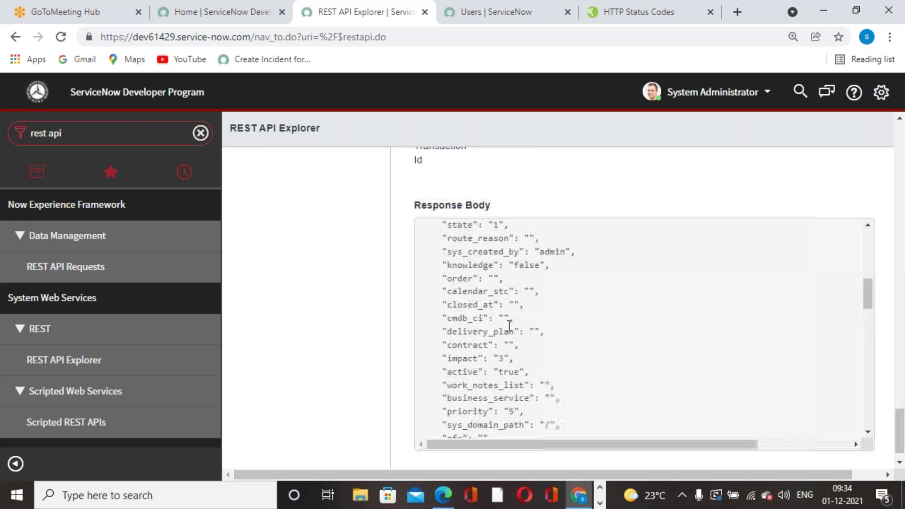
scroll(602, 336, "up", 4)
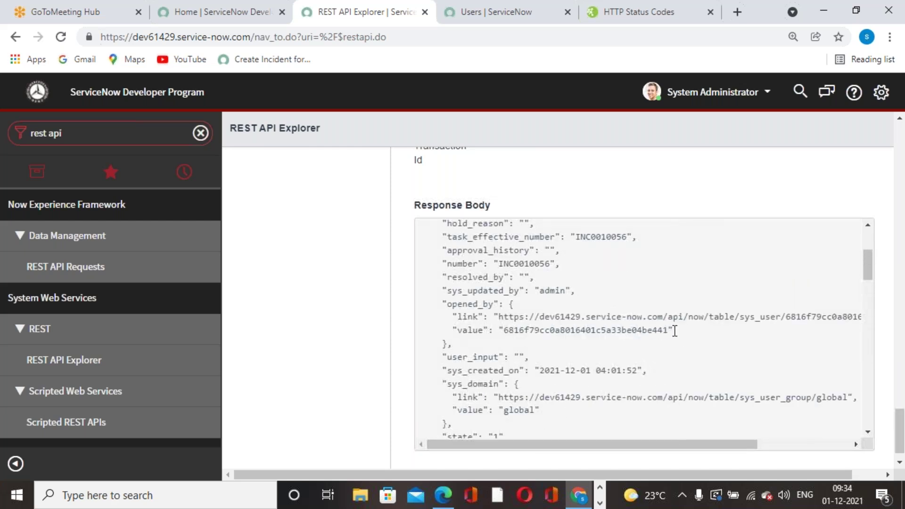
Highlight the incident number in the task_effective_number line of the response body.
left_click_drag(575, 308, 637, 309)
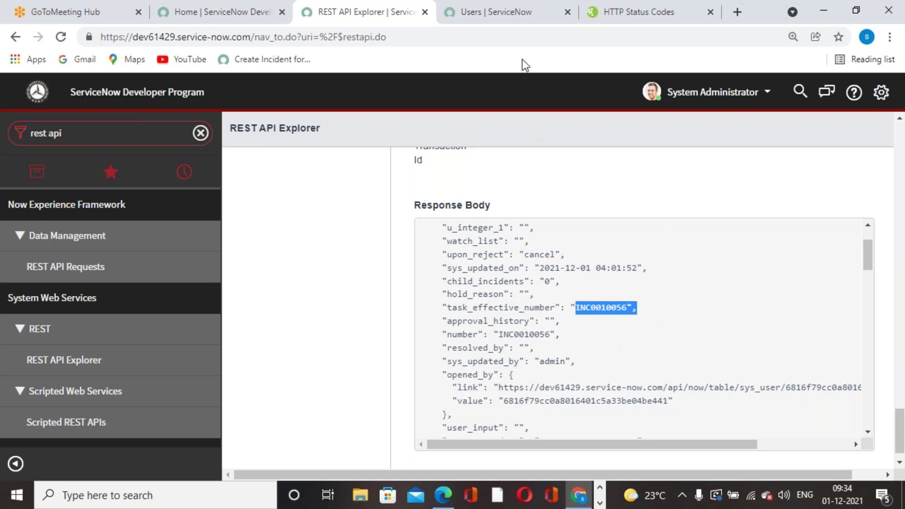
right_click(404, 22)
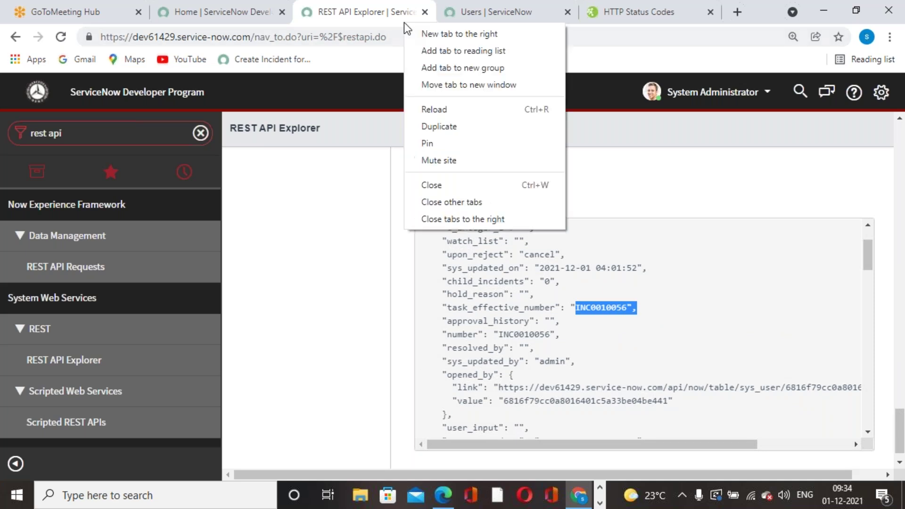
left_click(454, 127)
left_click(535, 19)
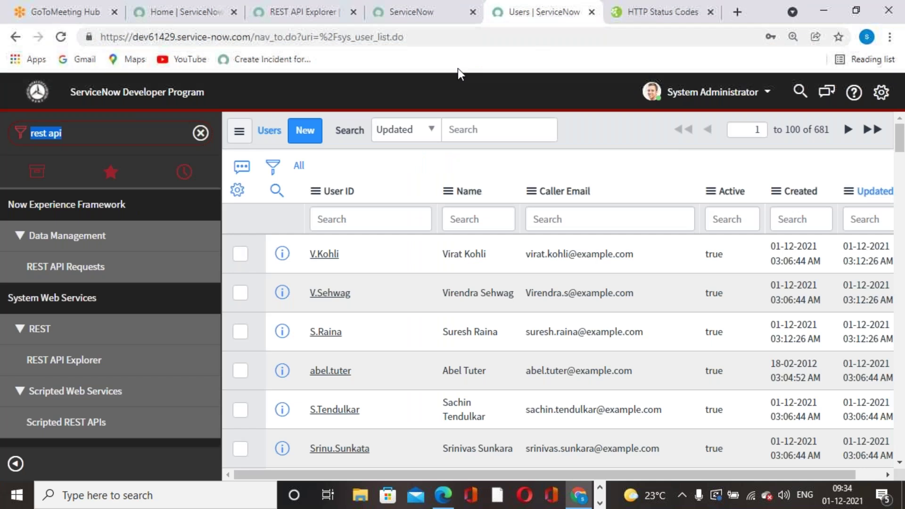
left_click(403, 19)
right_click(403, 21)
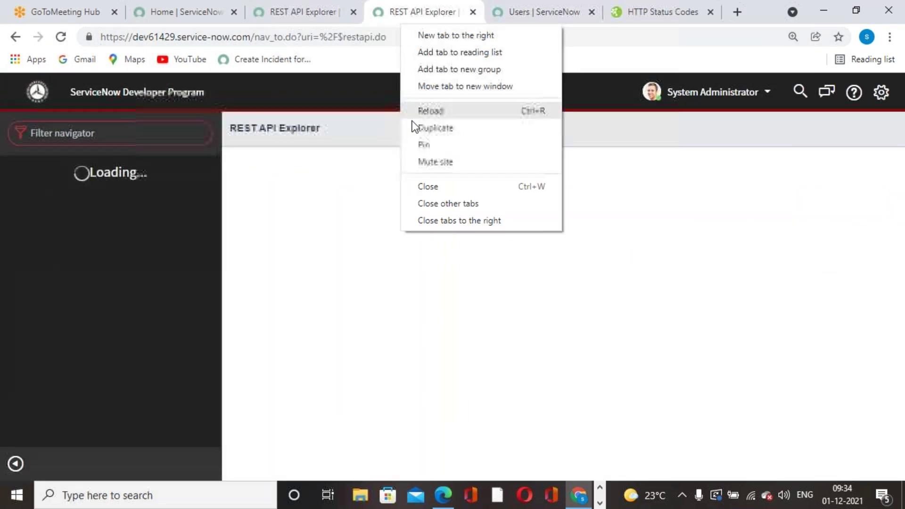
left_click(438, 188)
left_click(134, 129)
left_click_drag(175, 13, 43, 14)
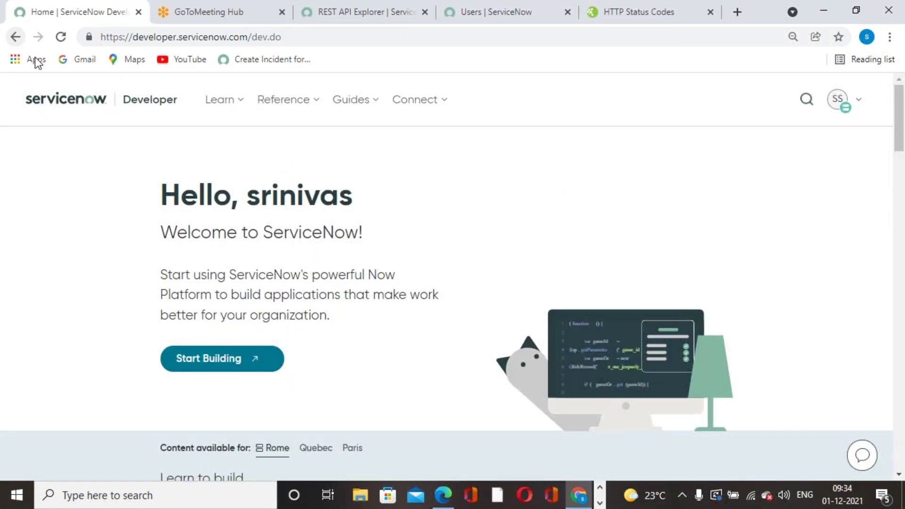
left_click_drag(102, 12, 401, 31)
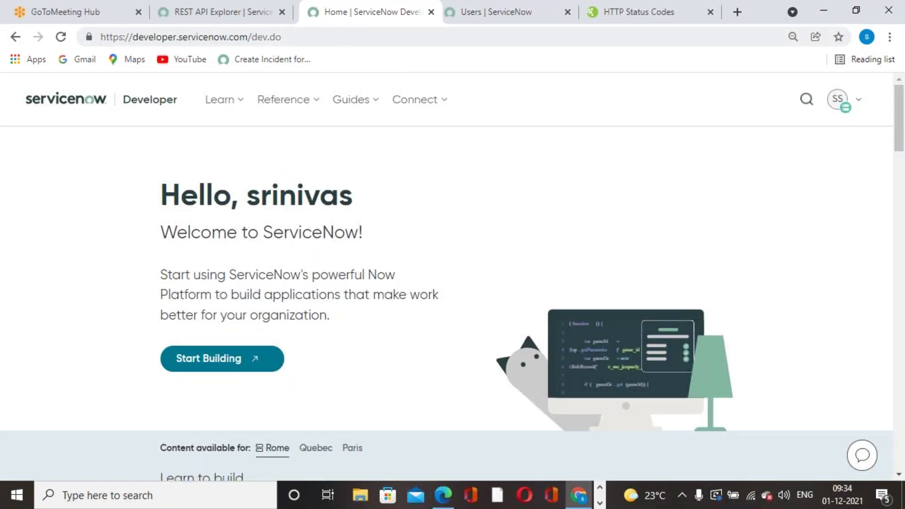
left_click_drag(222, 12, 396, 28)
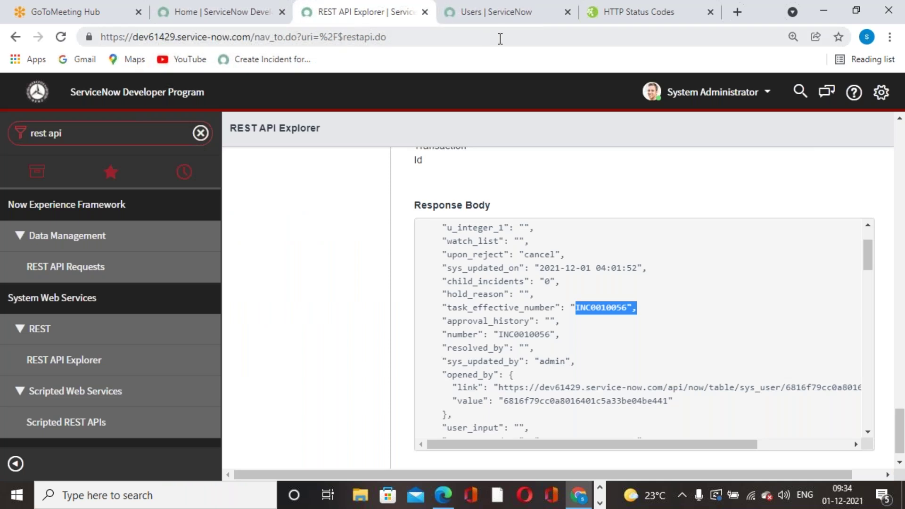
Filter the navigator for "incident", list all incidents and open INC0010056 to check its field values.
left_click(496, 23)
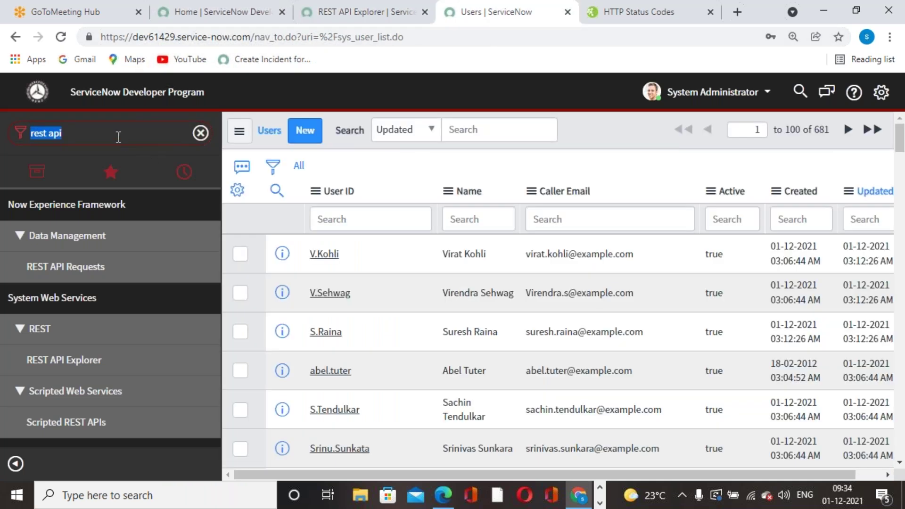
type("incident")
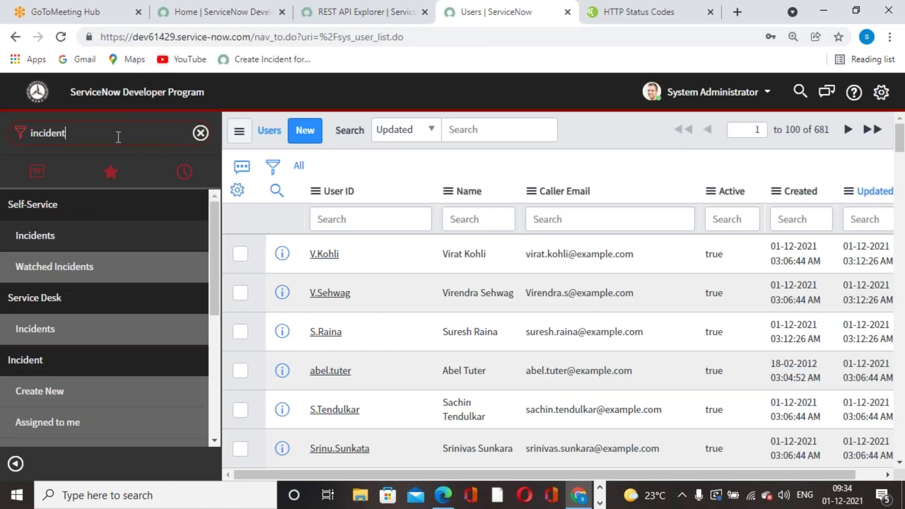
scroll(66, 390, "down", 5)
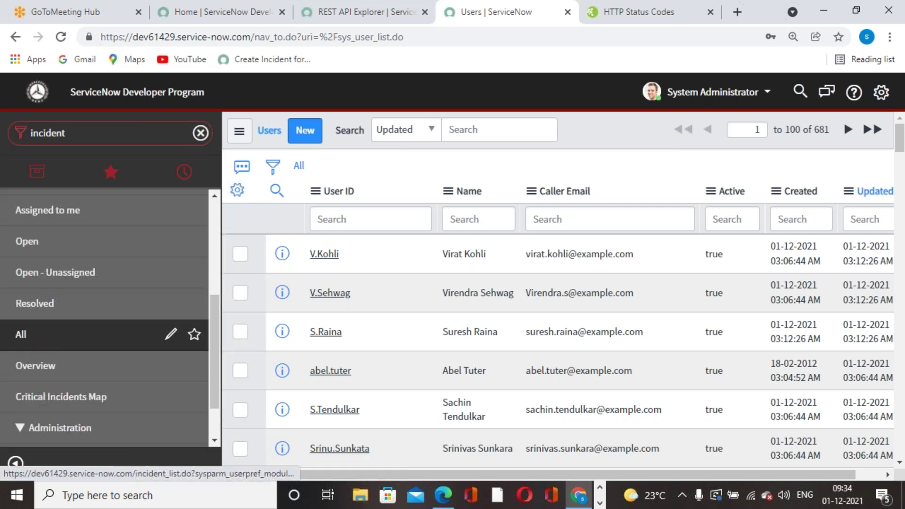
left_click(47, 335)
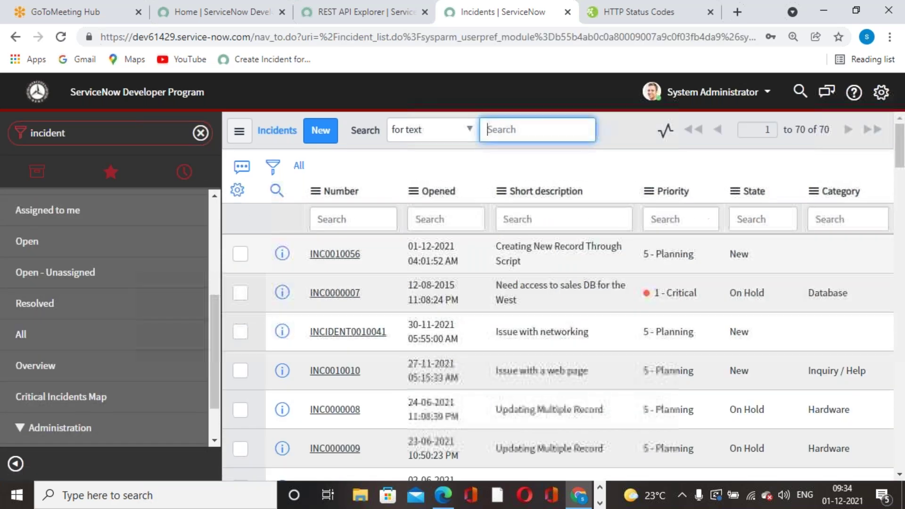
left_click(330, 253)
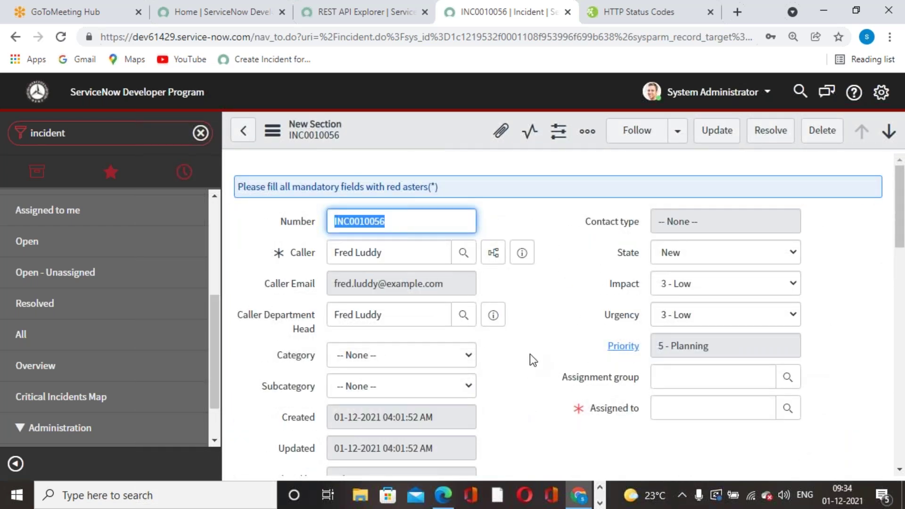
scroll(529, 355, "down", 2)
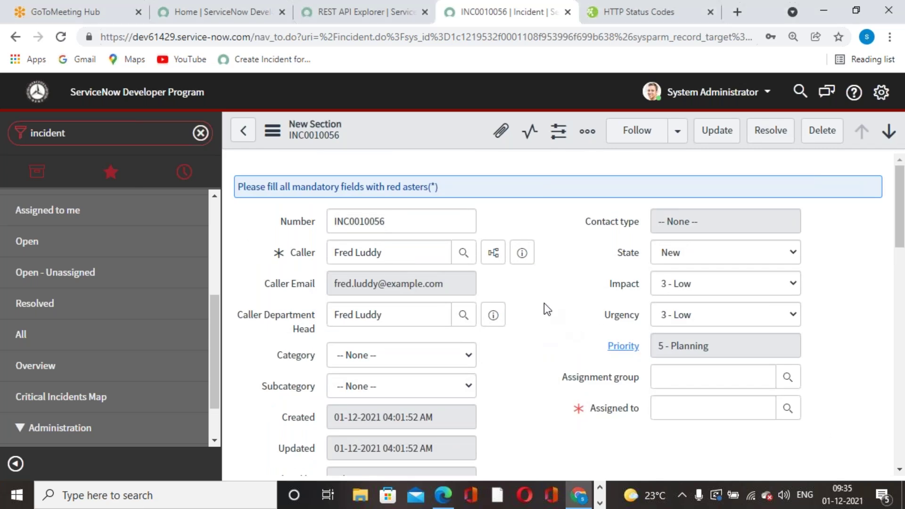
Return to the REST API Explorer and select the Table API's Modify a record (PUT) method.
left_click(395, 19)
scroll(519, 248, "down", 10)
scroll(686, 304, "down", 8)
scroll(842, 333, "up", 10)
scroll(727, 273, "up", 15)
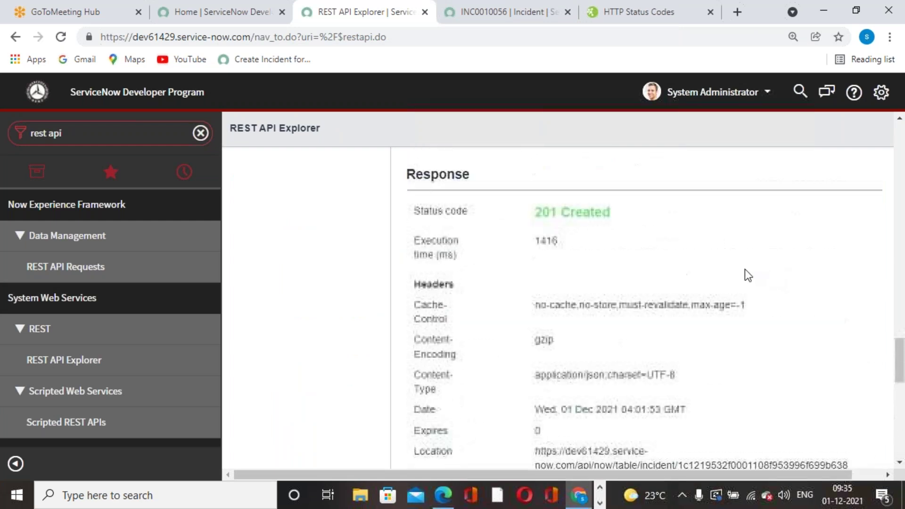
scroll(386, 290, "up", 10)
scroll(380, 293, "down", 3)
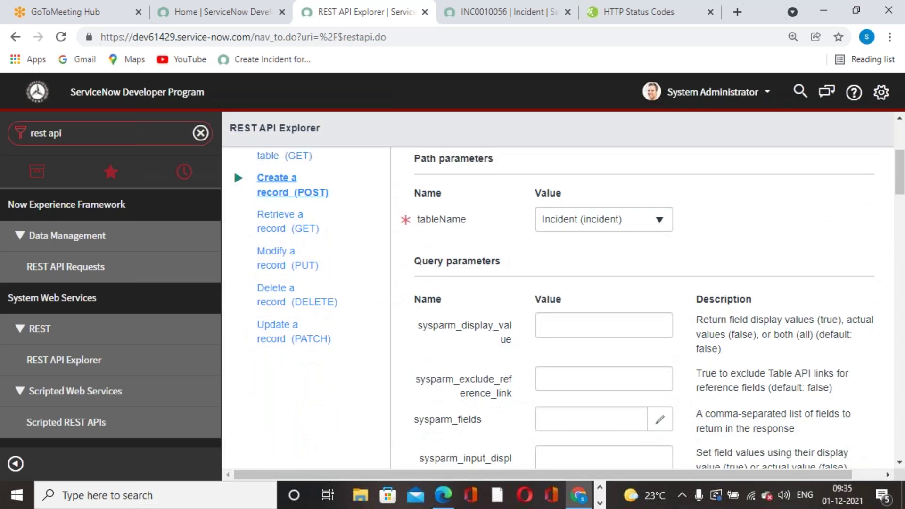
scroll(304, 274, "down", 6)
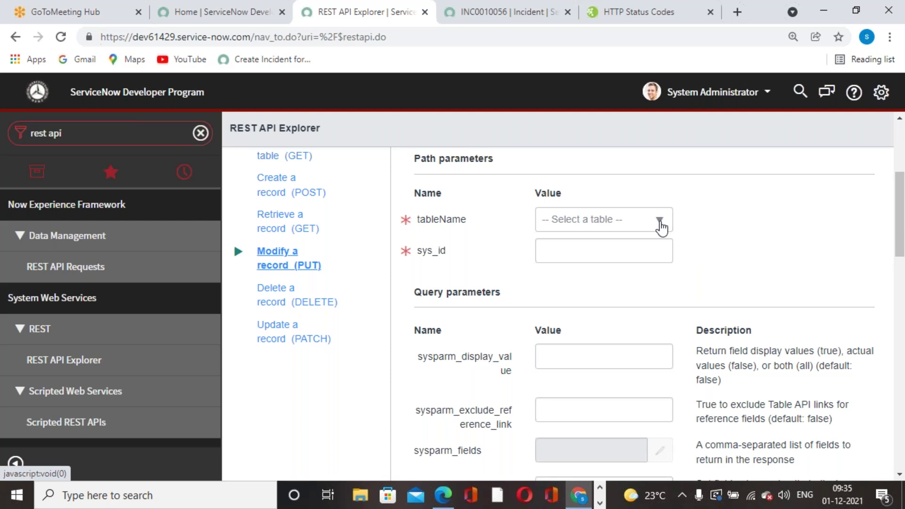
Set the PUT request's tableName path parameter to Incident (incident).
left_click(661, 222)
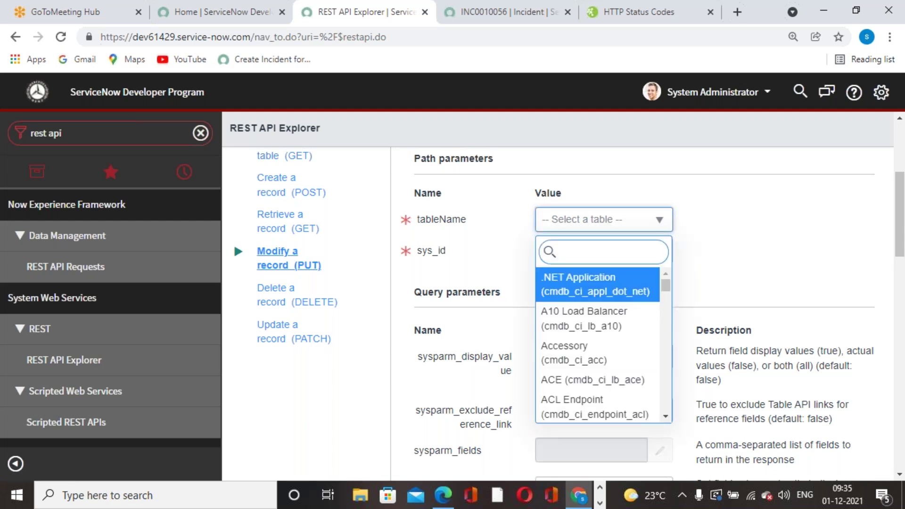
type("incident")
left_click(603, 278)
scroll(717, 281, "down", 1)
left_click(609, 250)
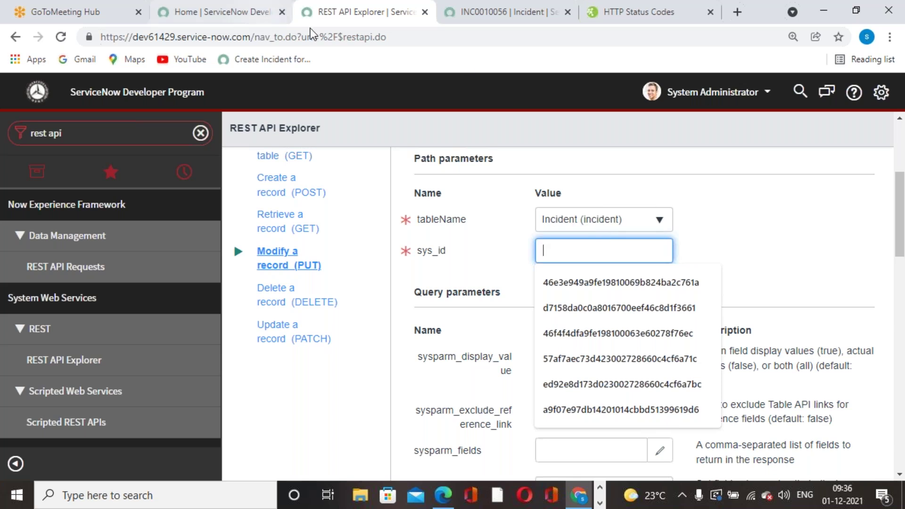
Switch to the incident record's tab, list all incidents and copy the sys_id of INC0010056.
left_click(457, 27)
left_click(90, 131)
type("incient")
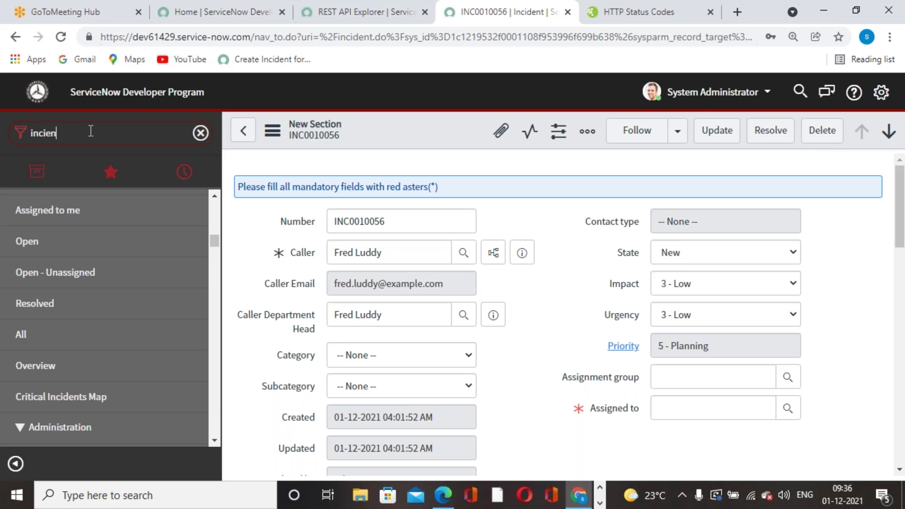
key("BackSpace")
key("BackSpace")
key("BackSpace")
key("BackSpace")
type("ident")
scroll(77, 309, "down", 5)
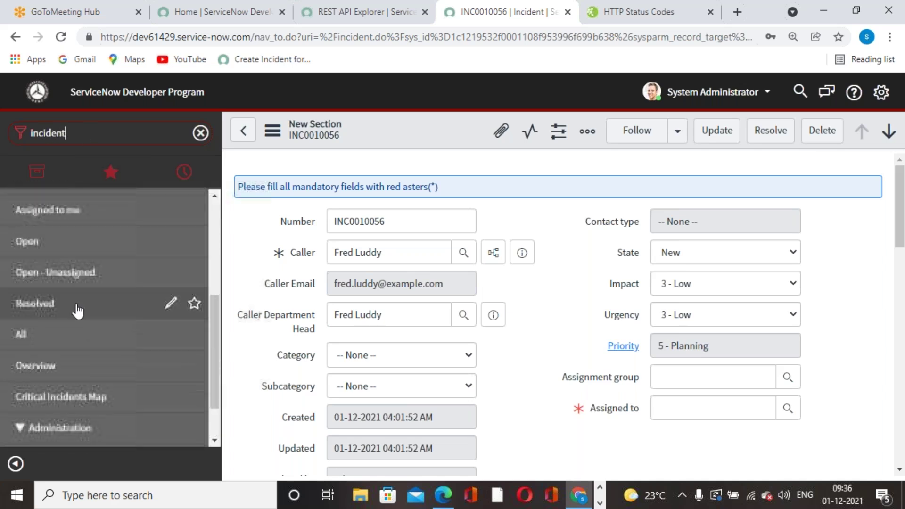
left_click(54, 343)
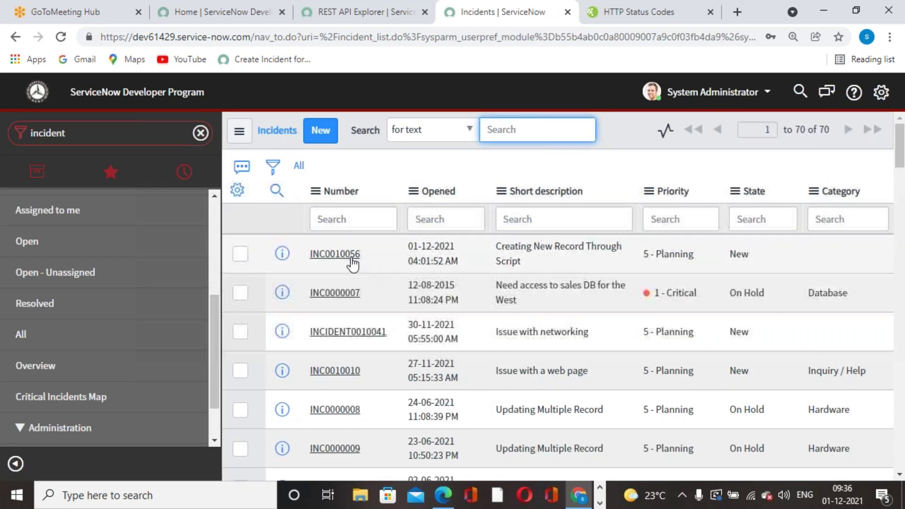
right_click(348, 255)
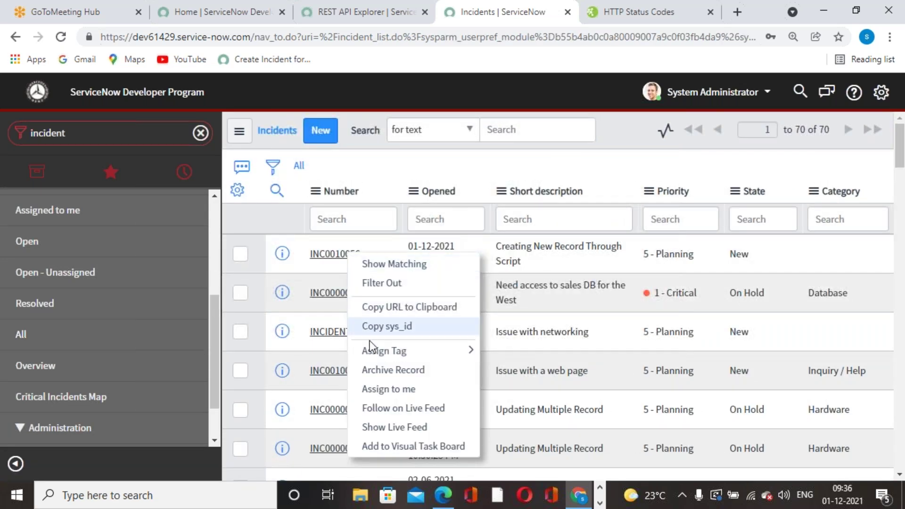
left_click(404, 326)
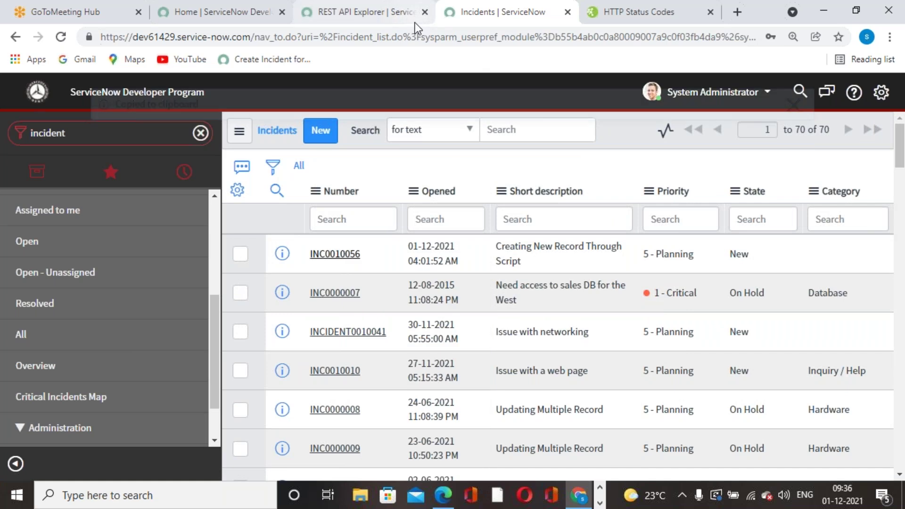
Return to the REST API Explorer and paste the copied value into the sys_id path parameter.
left_click(363, 11)
left_click(588, 251)
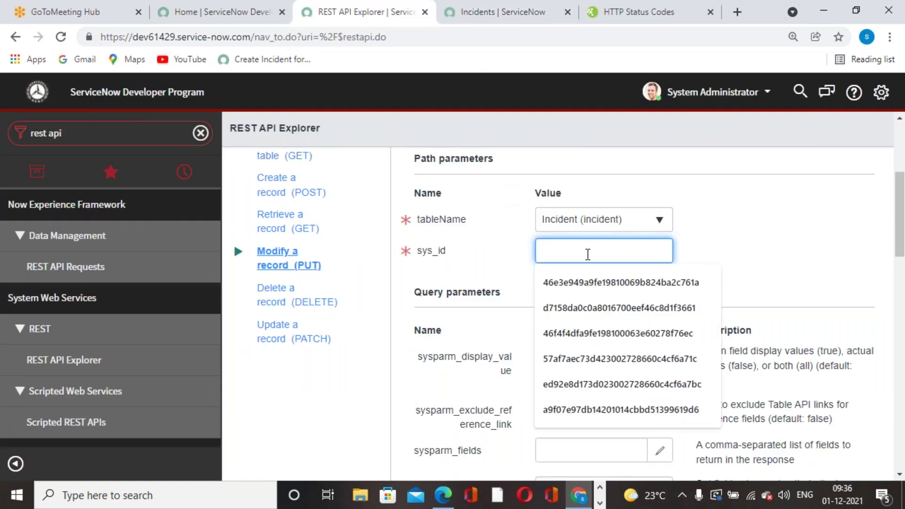
key("ctrl+v")
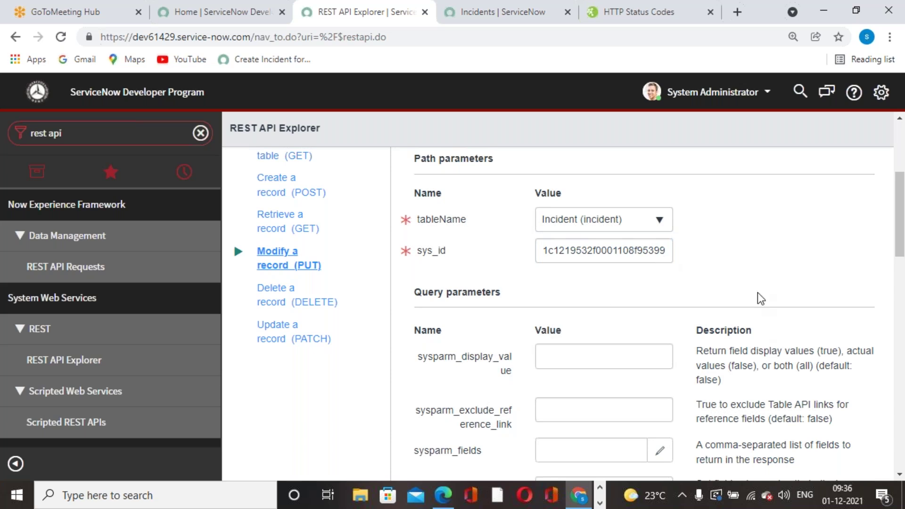
Add a Short description field to the request body with the value "Updatig this record through REST Api".
scroll(757, 292, "down", 15)
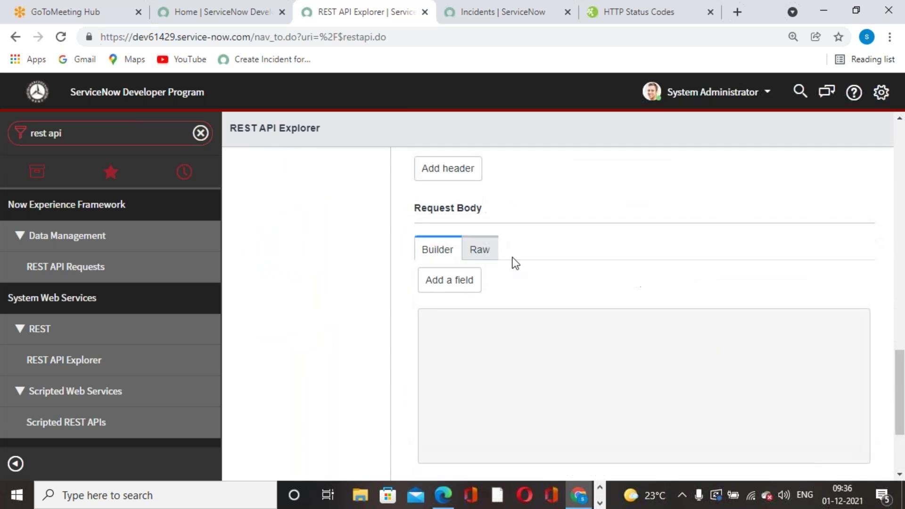
left_click(462, 281)
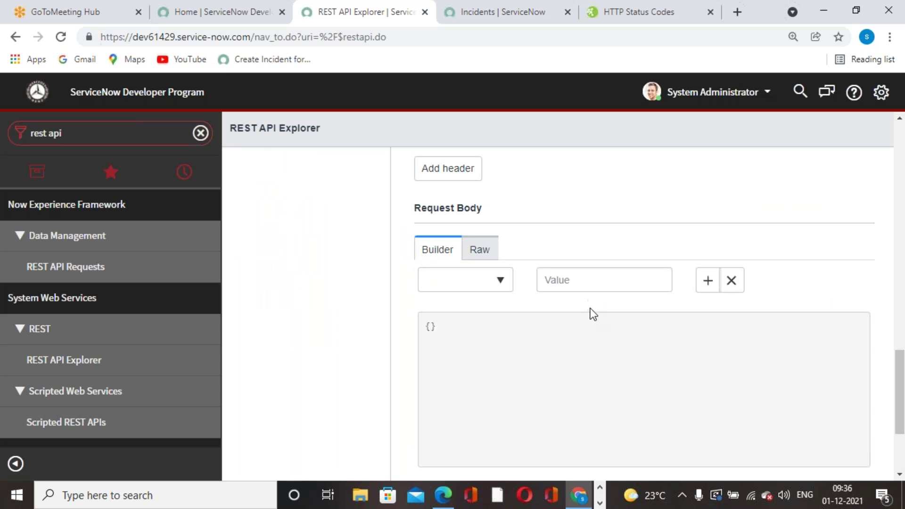
left_click(501, 282)
type("short")
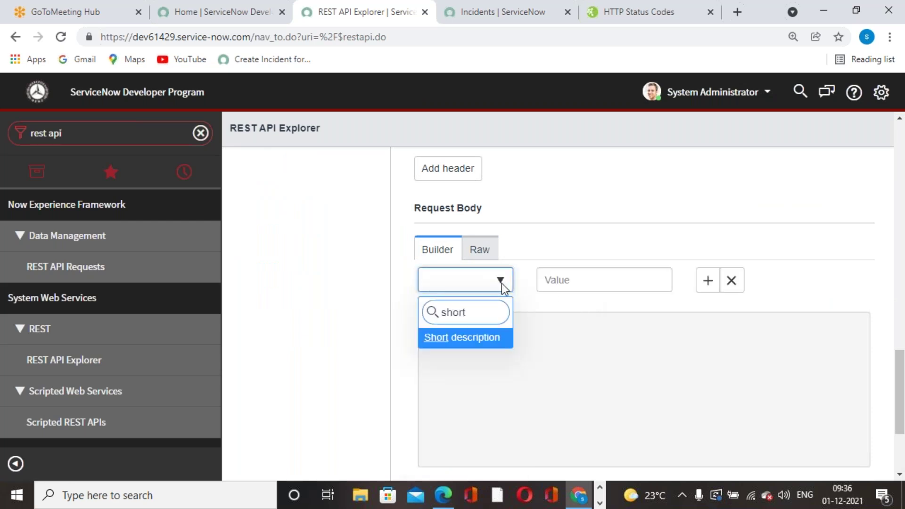
left_click(493, 338)
left_click(578, 282)
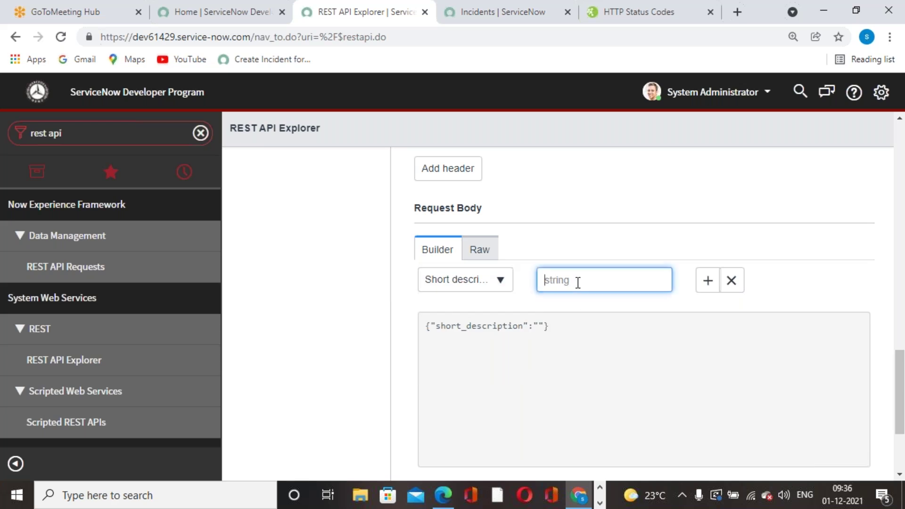
type("Up")
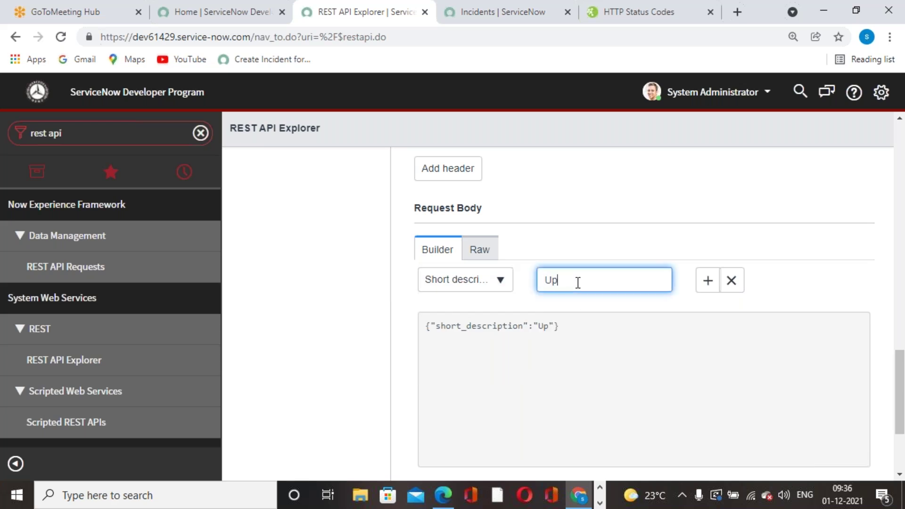
type("datig this record through REST Api")
left_click(620, 346)
scroll(620, 346, "down", 3)
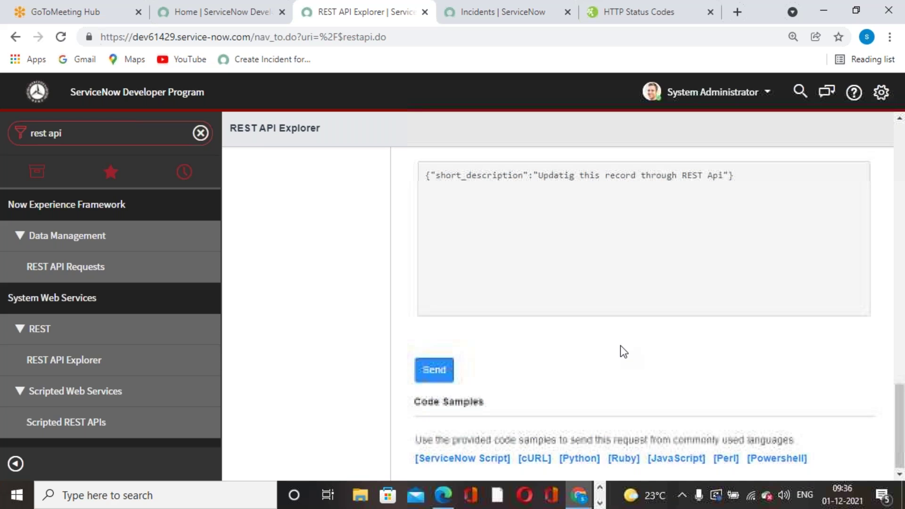
scroll(620, 346, "up", 6)
scroll(621, 346, "down", 4)
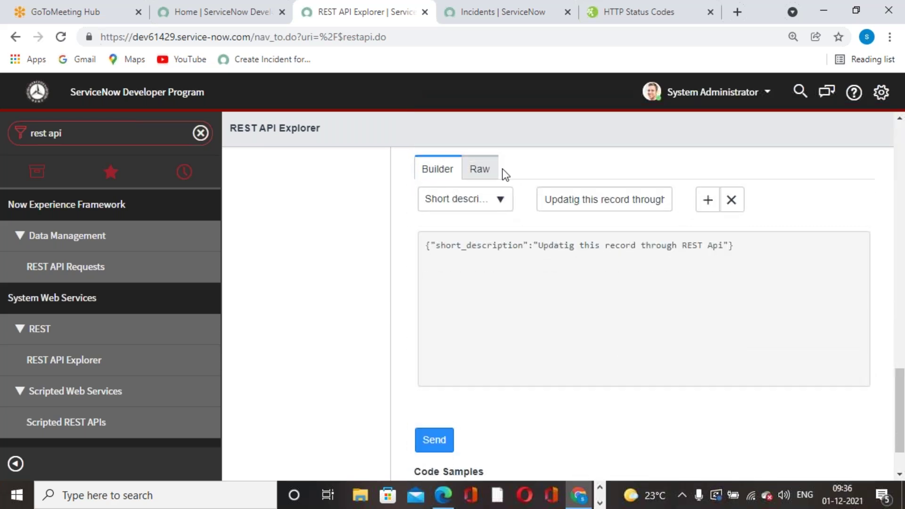
Add an impact field to the request body with the value 1.
left_click(705, 207)
left_click(501, 228)
type("impact")
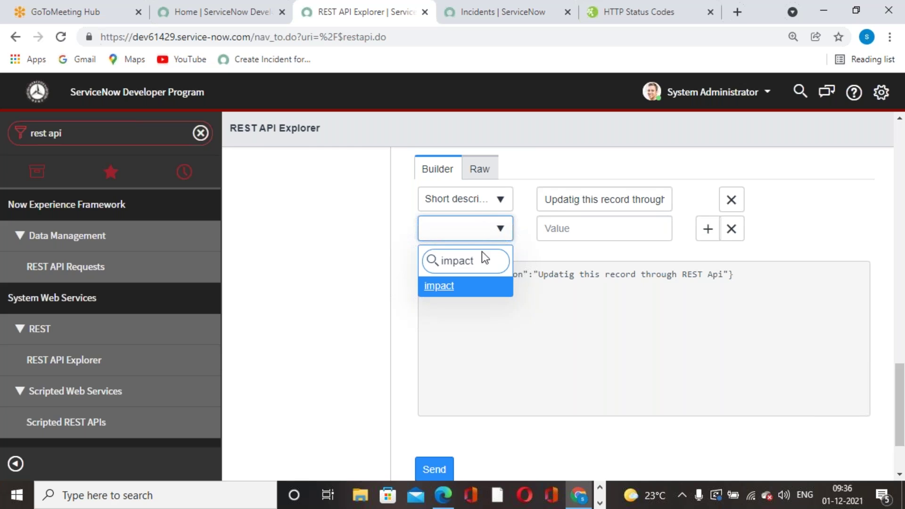
left_click(465, 287)
left_click(550, 227)
type("1")
left_click(711, 226)
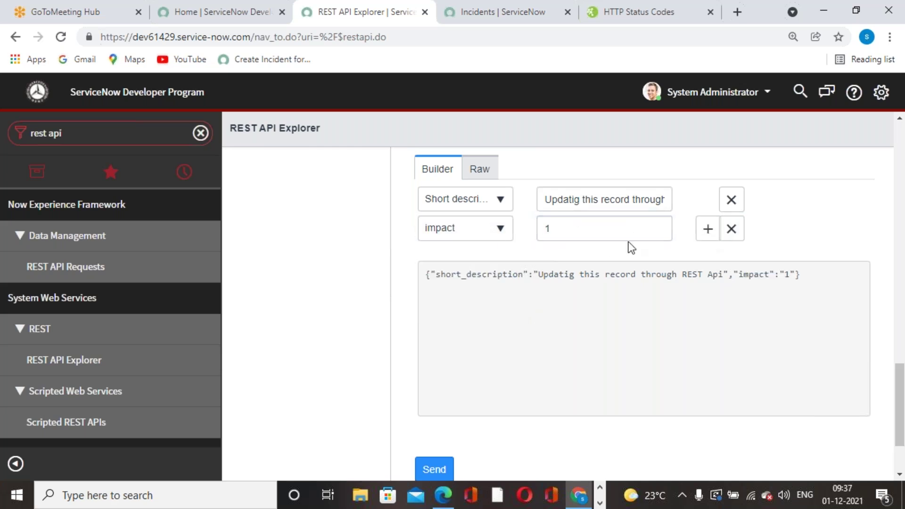
Add an Urgency field to the request body with the value 1.
left_click(709, 228)
left_click(501, 263)
type("urd")
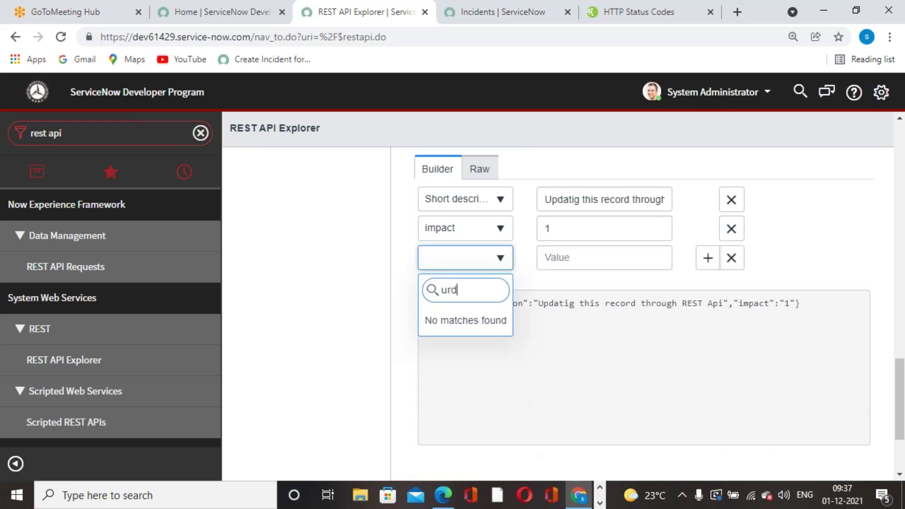
key("BackSpace")
type("gency")
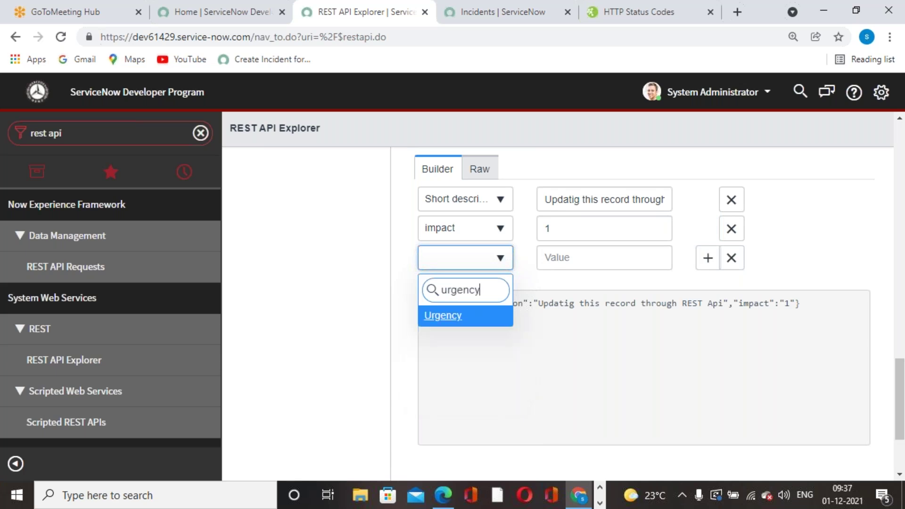
left_click(454, 318)
left_click(632, 259)
type("1")
Send the PUT request and confirm the data modification.
scroll(516, 340, "down", 3)
left_click(434, 370)
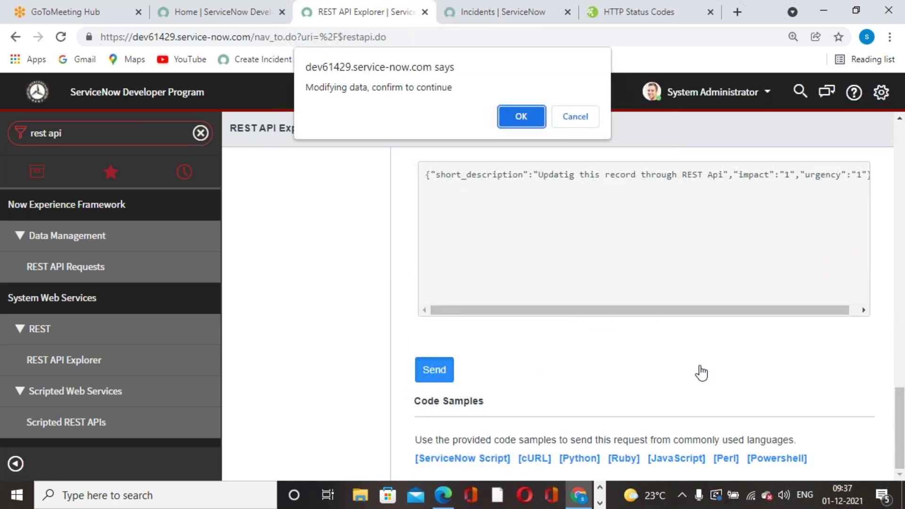
left_click(522, 116)
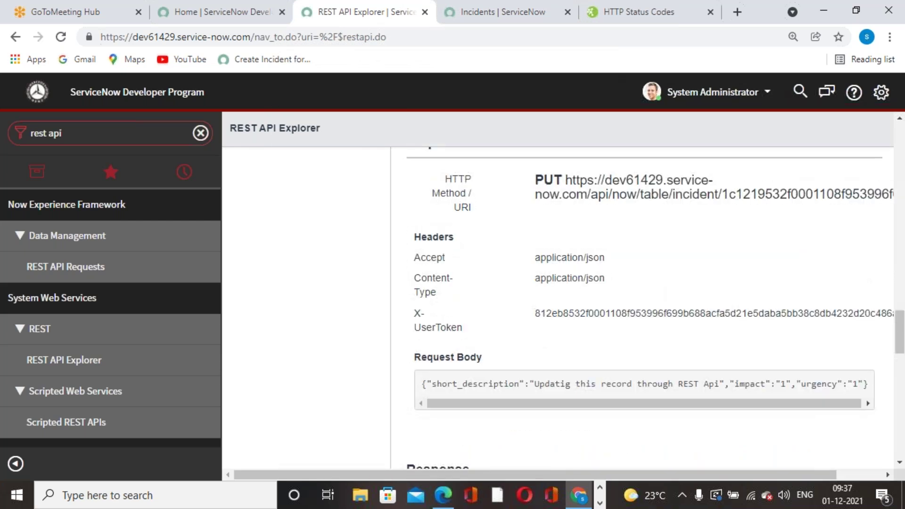
Examine the sent PUT request's HTTP method, URI, headers and request body.
scroll(644, 308, "up", 1)
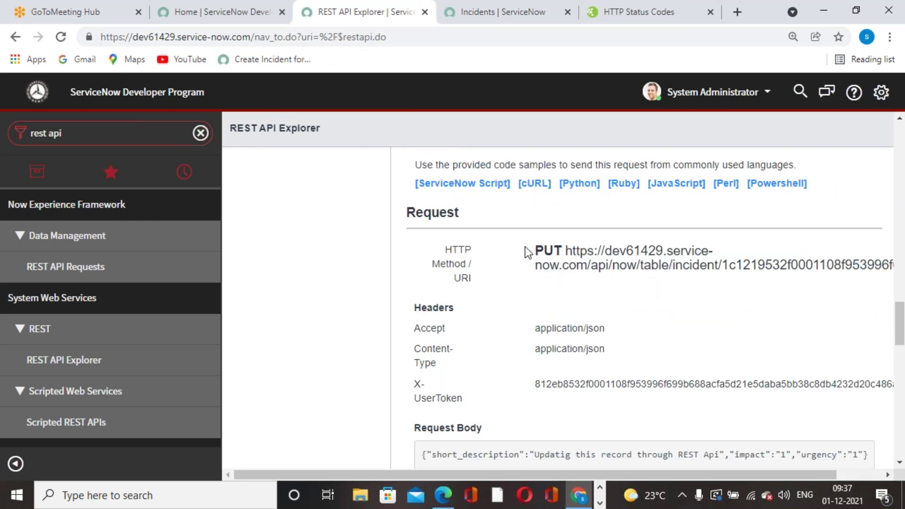
left_click_drag(566, 476, 626, 476)
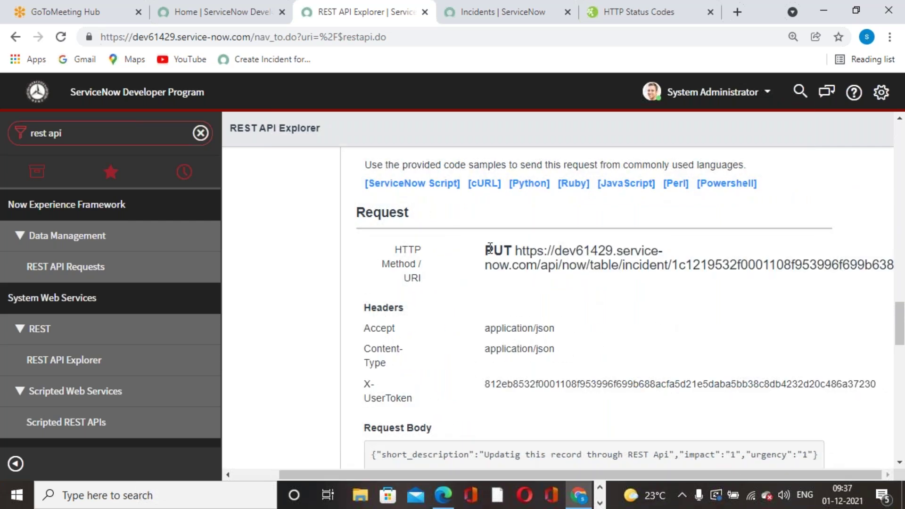
scroll(489, 249, "up", 12)
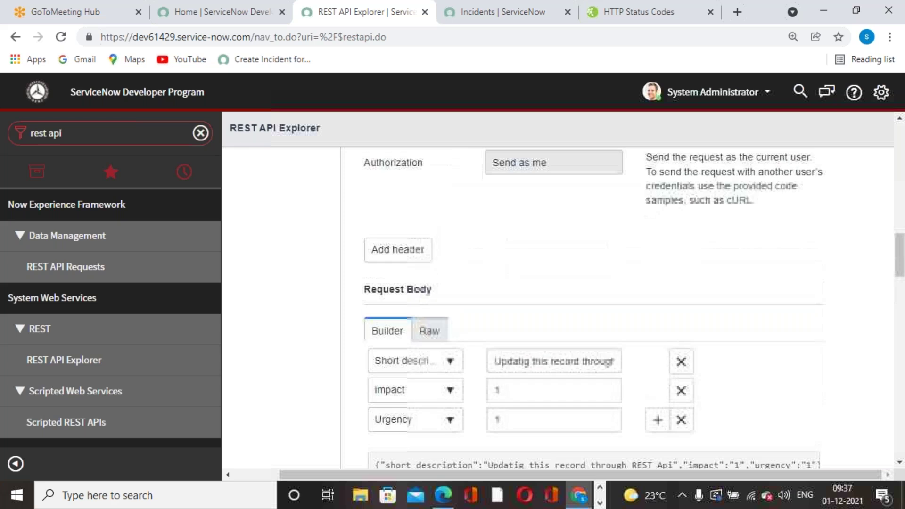
scroll(489, 273, "down", 12)
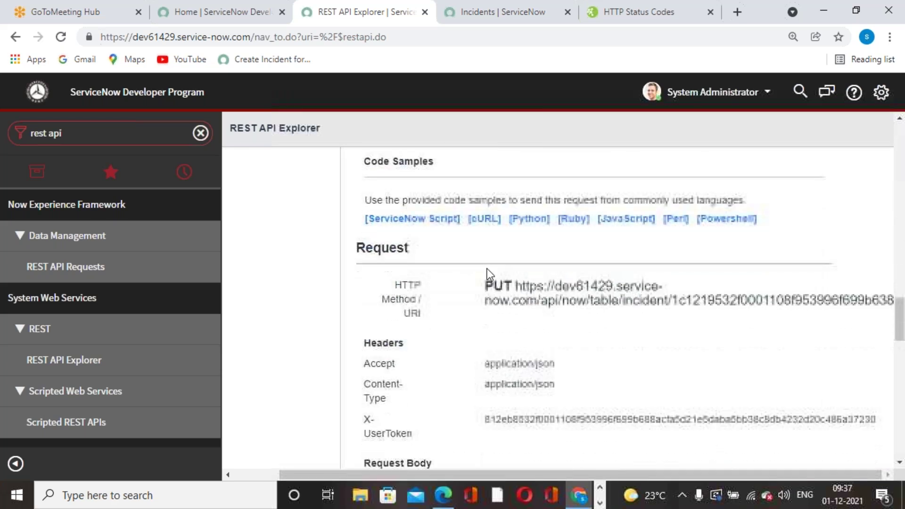
scroll(489, 273, "up", 2)
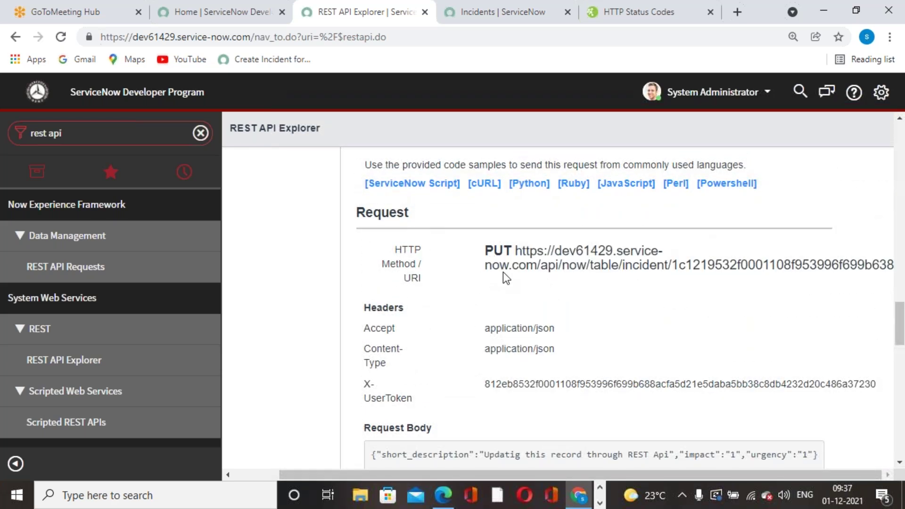
left_click_drag(486, 252, 540, 257)
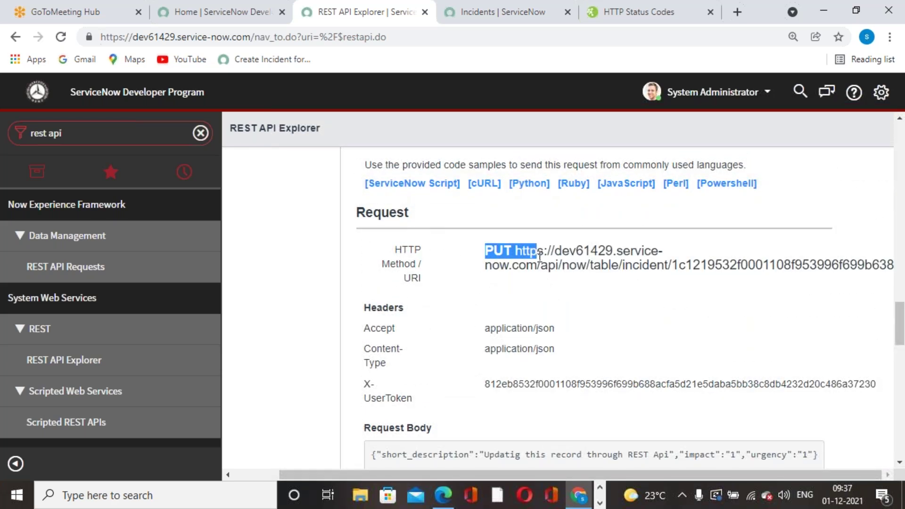
left_click(563, 284)
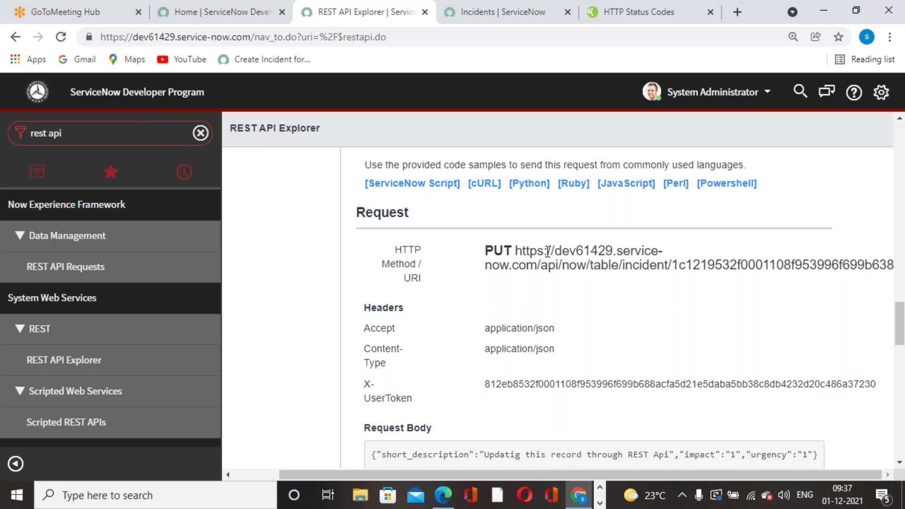
left_click_drag(485, 245, 886, 267)
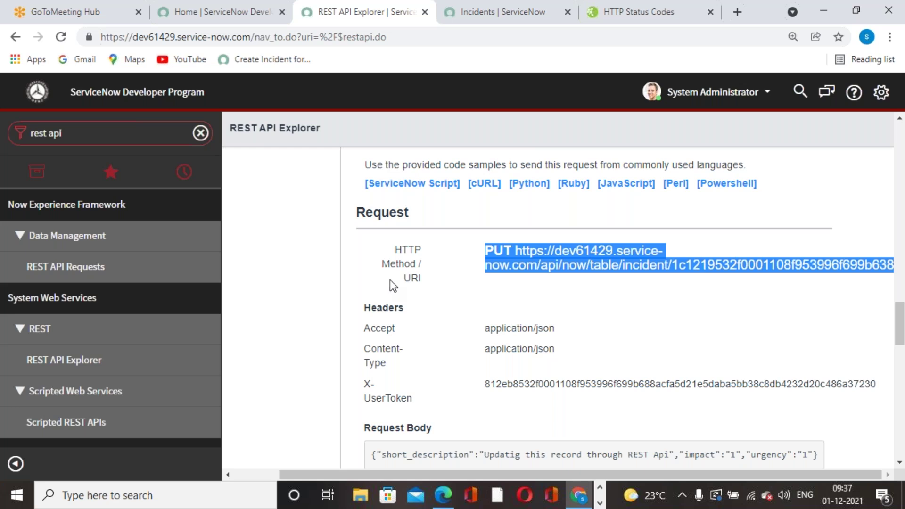
Check the PUT response's status code and look up its description on the HTTP Status Codes page.
scroll(589, 314, "down", 5)
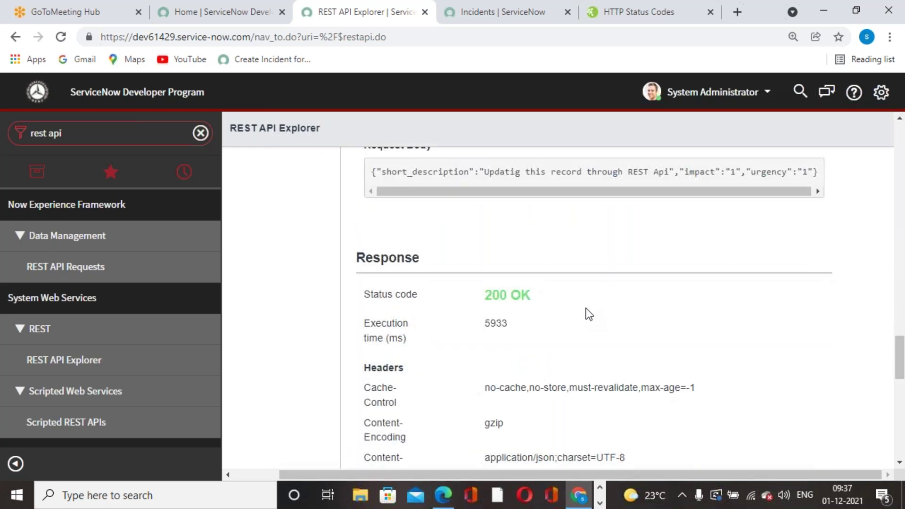
left_click(610, 10)
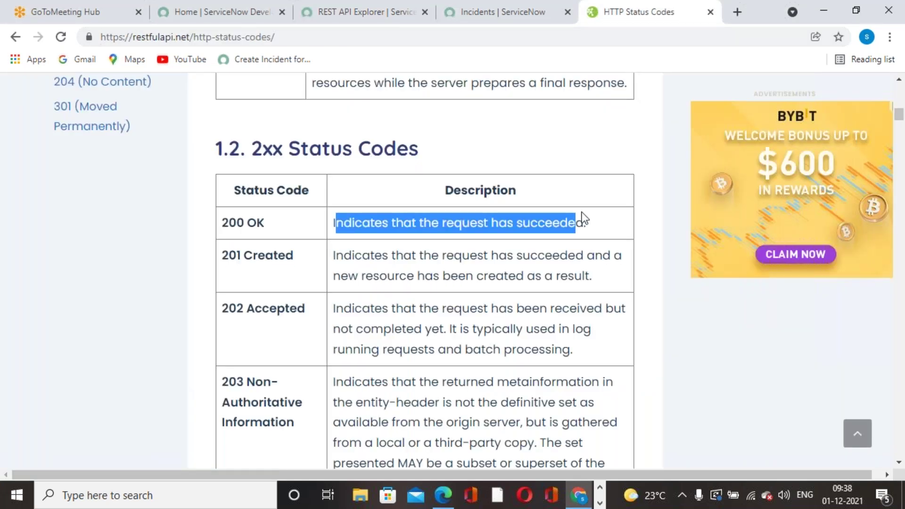
left_click_drag(582, 216, 586, 215)
Return to the REST API Explorer and examine the PUT response's headers and the short description in its body.
left_click(404, 15)
scroll(578, 298, "down", 10)
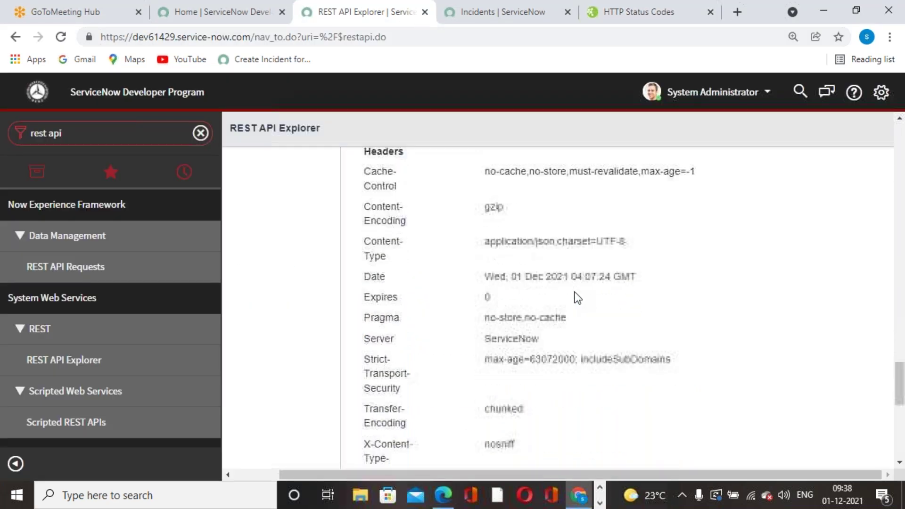
left_click_drag(815, 216, 836, 323)
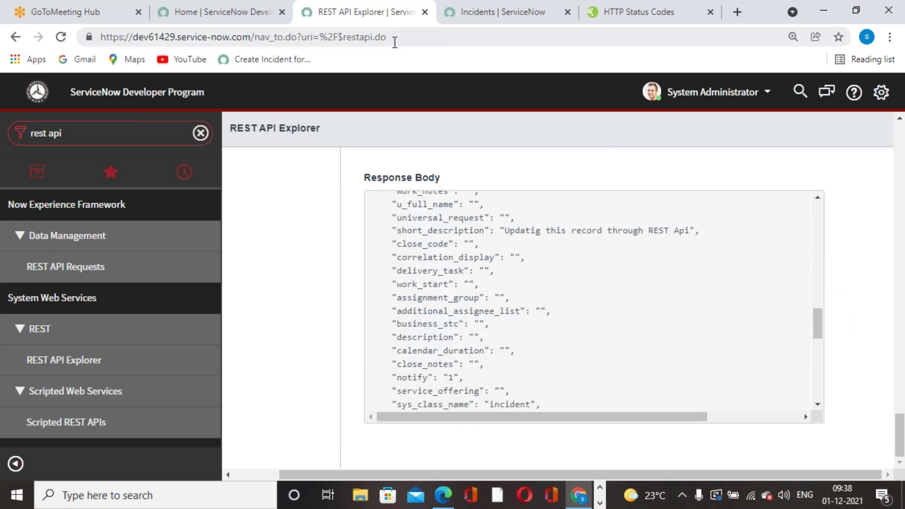
Switch to the incidents list and open INC0010056 to check its updated impact, urgency and short description.
left_click(474, 19)
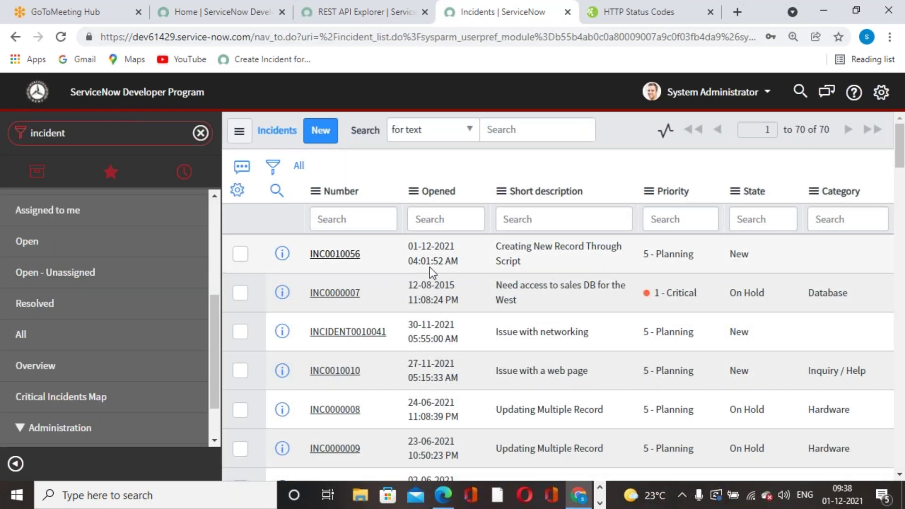
left_click(351, 254)
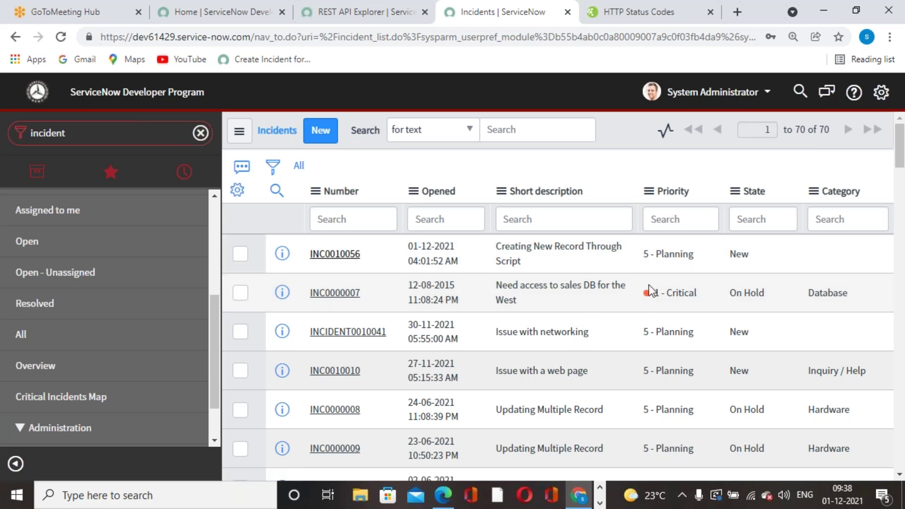
scroll(649, 291, "down", 5)
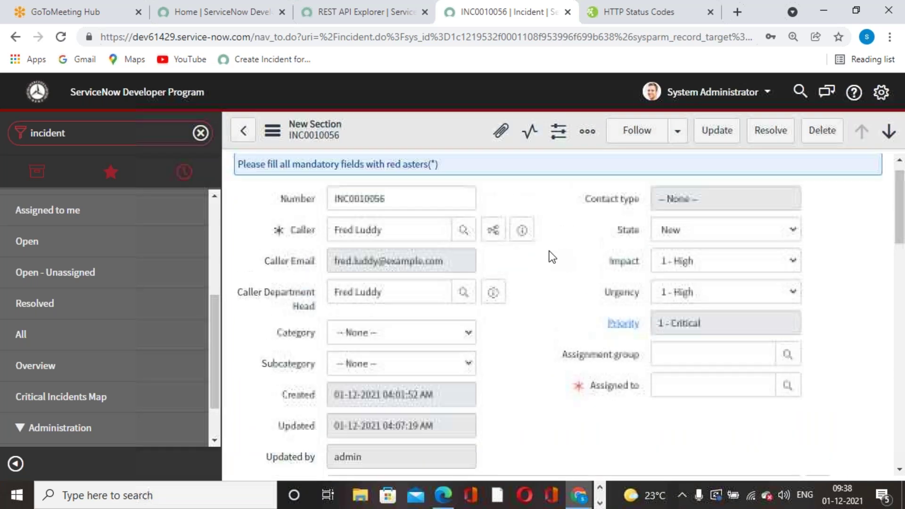
Go back to the REST API Explorer and choose the Delete a record (DELETE) method of the Table API.
left_click(430, 18)
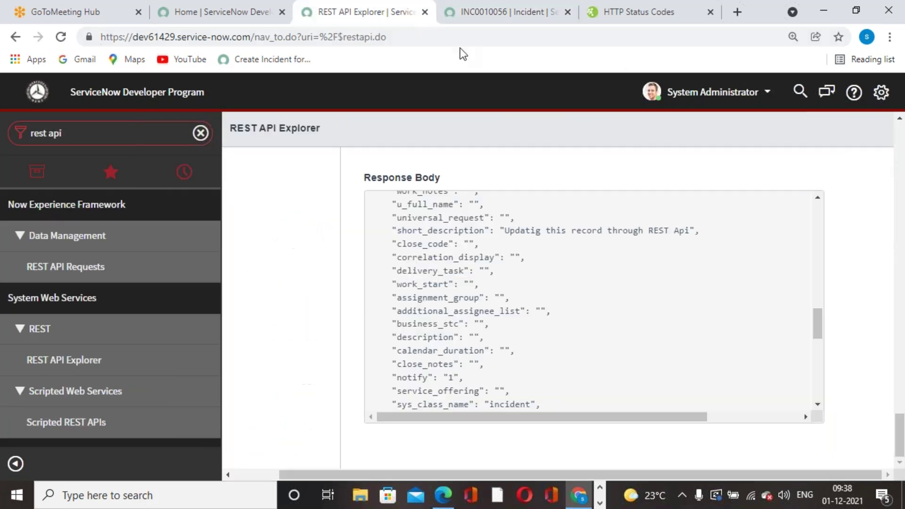
scroll(612, 363, "down", 10)
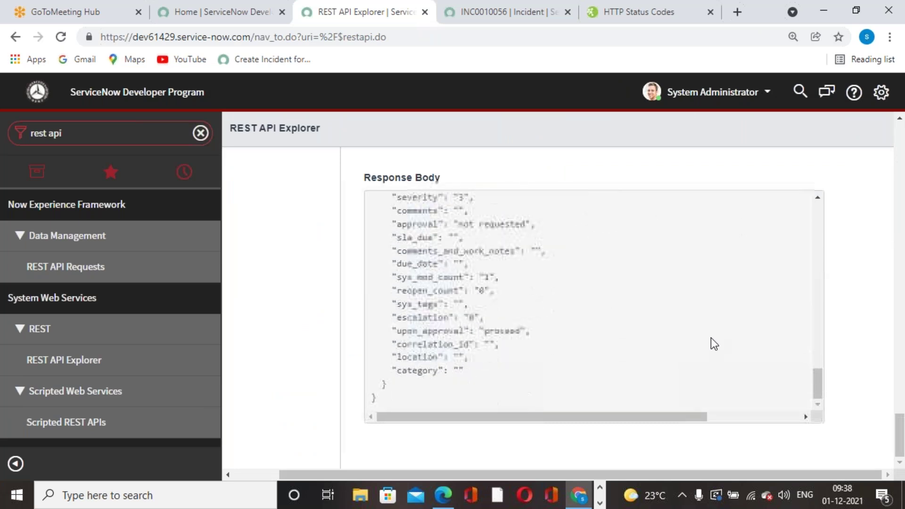
scroll(711, 344, "up", 10)
scroll(234, 295, "up", 15)
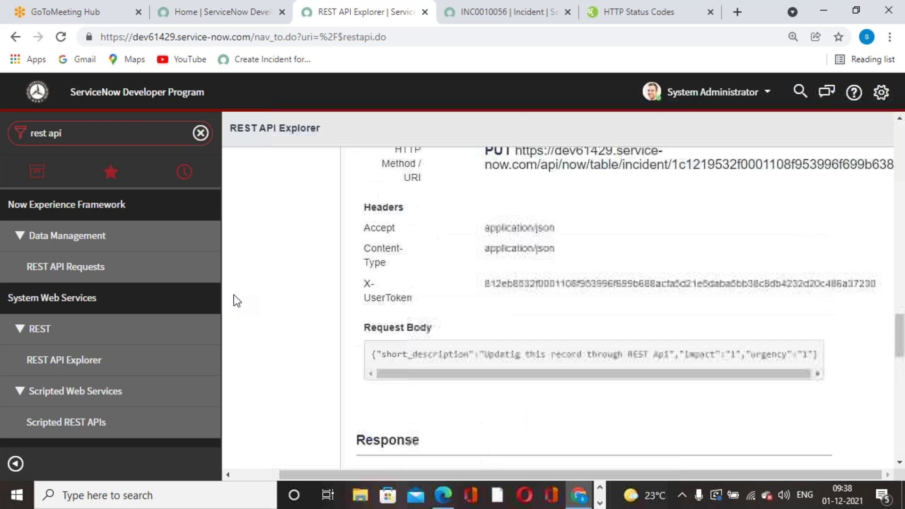
scroll(266, 306, "up", 8)
scroll(267, 306, "down", 3)
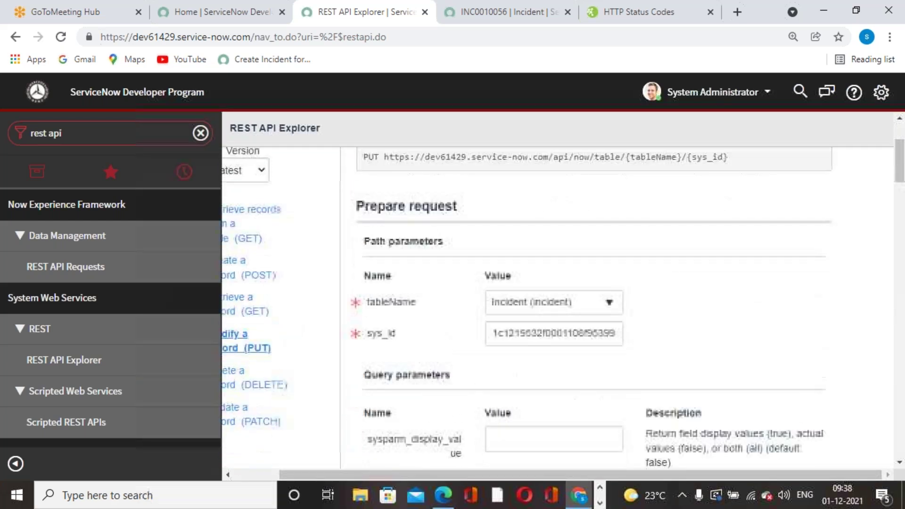
left_click_drag(363, 478, 315, 474)
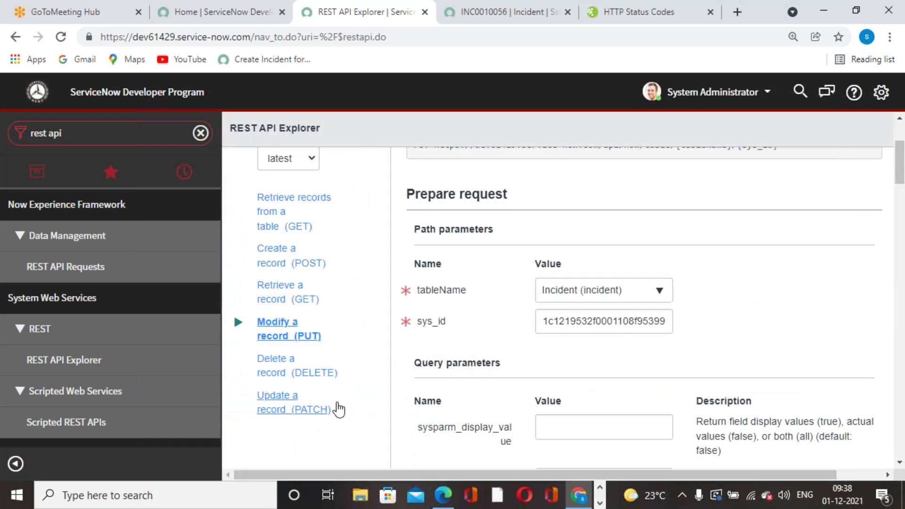
left_click(281, 362)
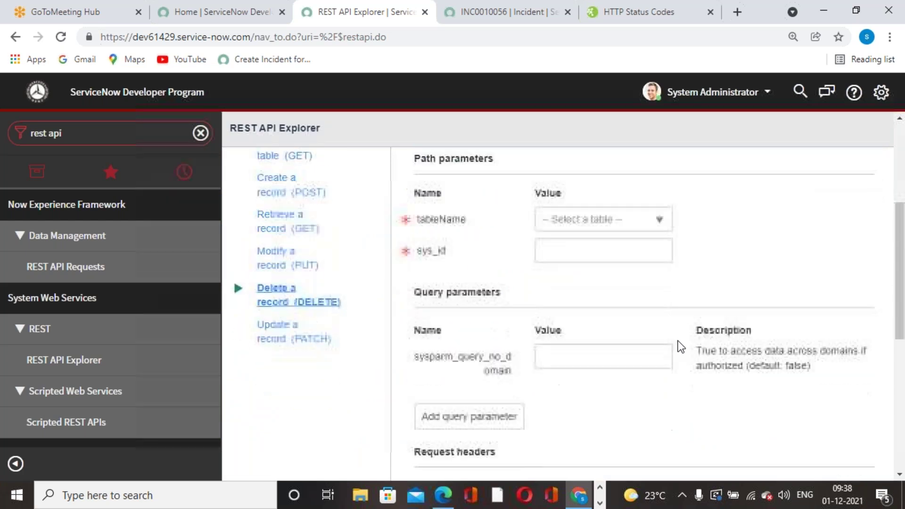
Set the tableName path parameter to Incident (incident) and paste the copied incident sys_id into the sys_id parameter.
left_click(665, 227)
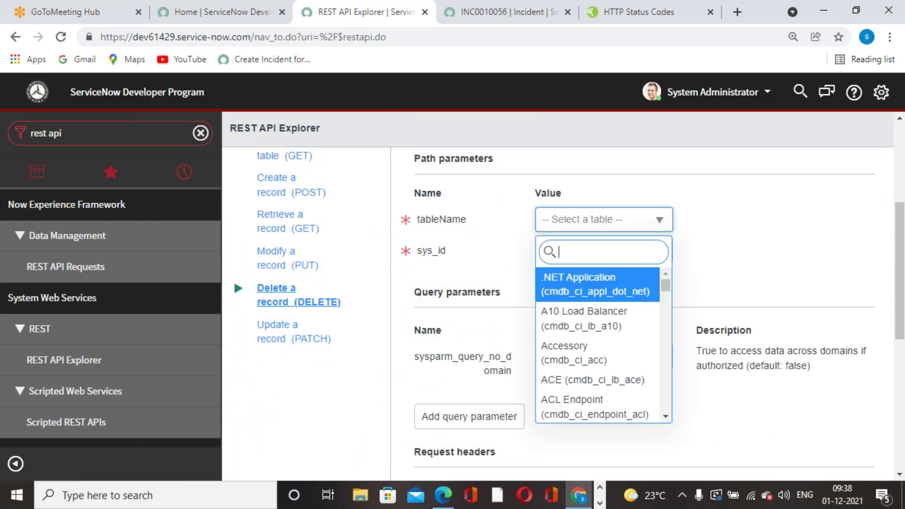
type("incident")
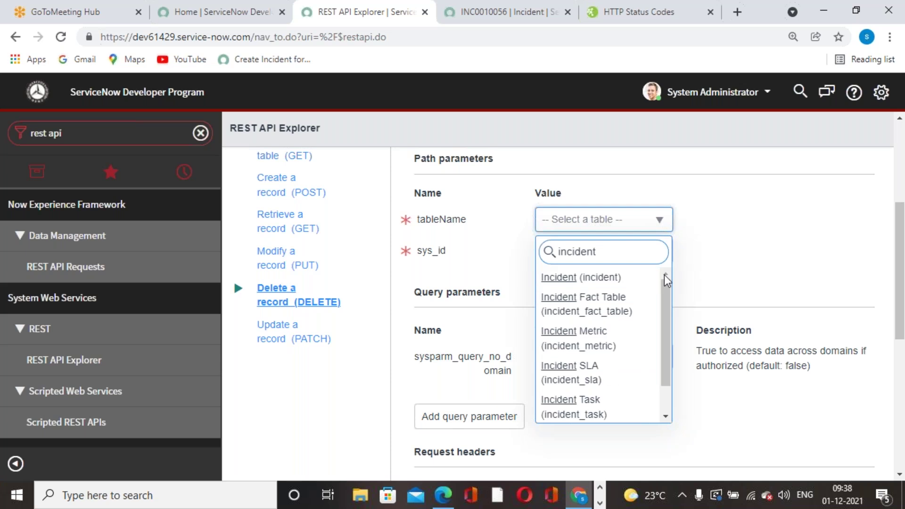
left_click(629, 278)
scroll(629, 286, "down", 1)
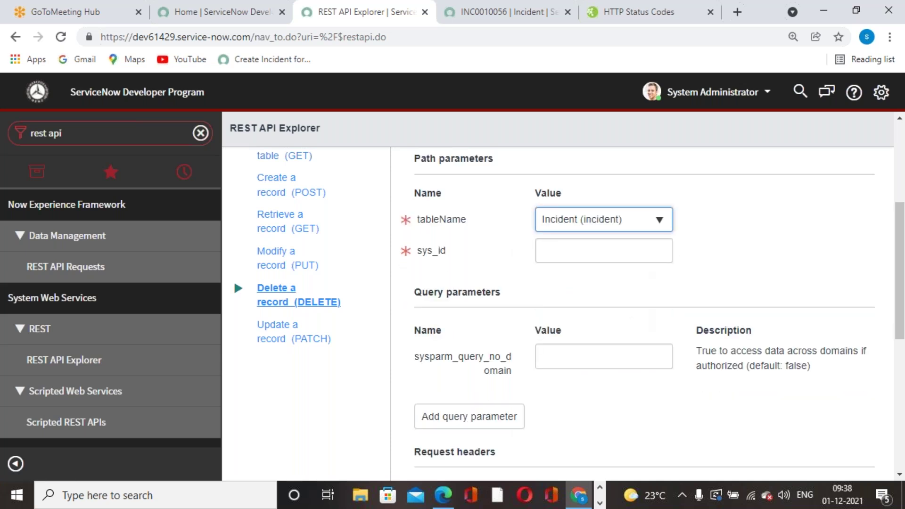
left_click(627, 251)
key("ctrl+v")
left_click(697, 249)
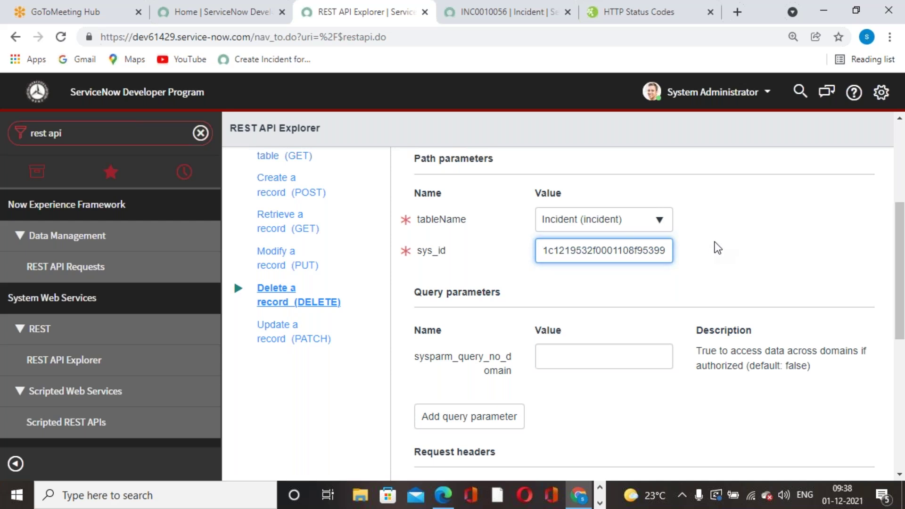
Send the DELETE request for the incident and confirm the data modification.
scroll(684, 311, "down", 5)
scroll(667, 302, "down", 3)
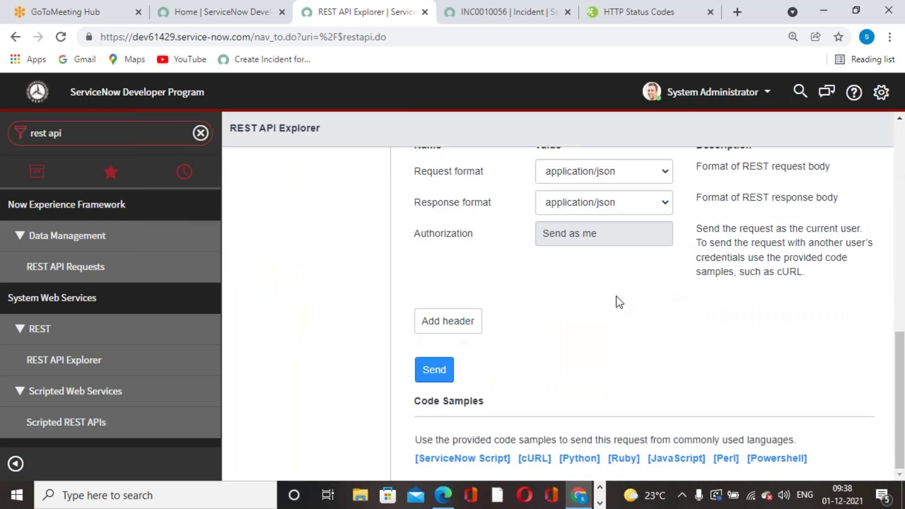
scroll(604, 303, "up", 7)
scroll(603, 303, "up", 2)
scroll(496, 384, "down", 9)
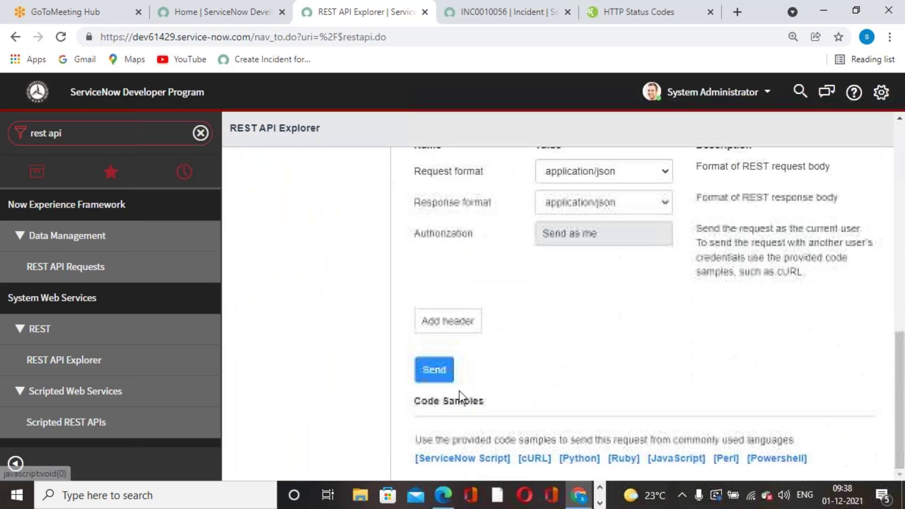
left_click(426, 375)
left_click(520, 117)
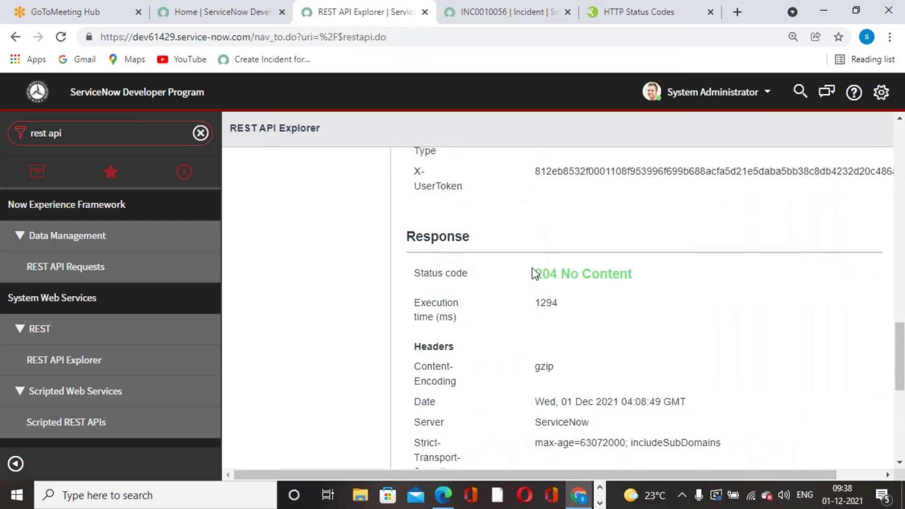
Examine the DELETE response's status code and body, and the method and URI of the sent request.
left_click_drag(534, 273, 646, 278)
left_click(620, 298)
left_click_drag(535, 273, 633, 271)
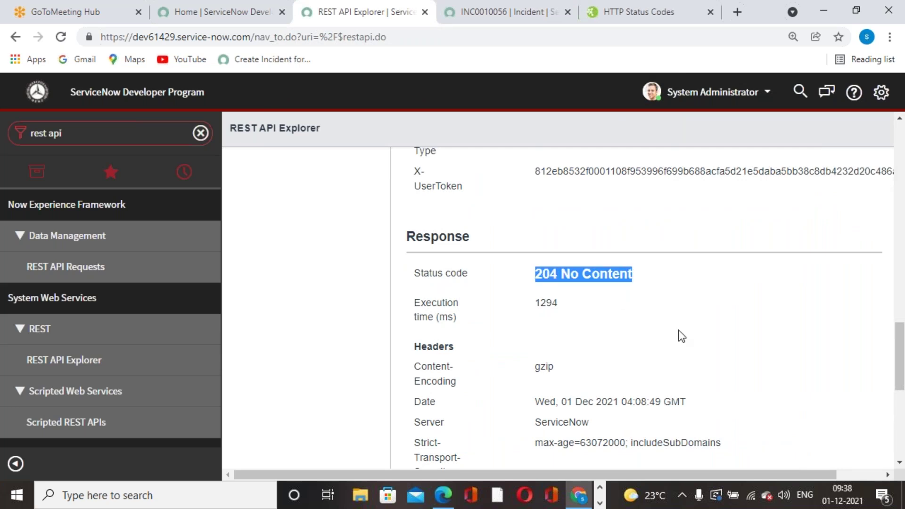
scroll(677, 328, "down", 7)
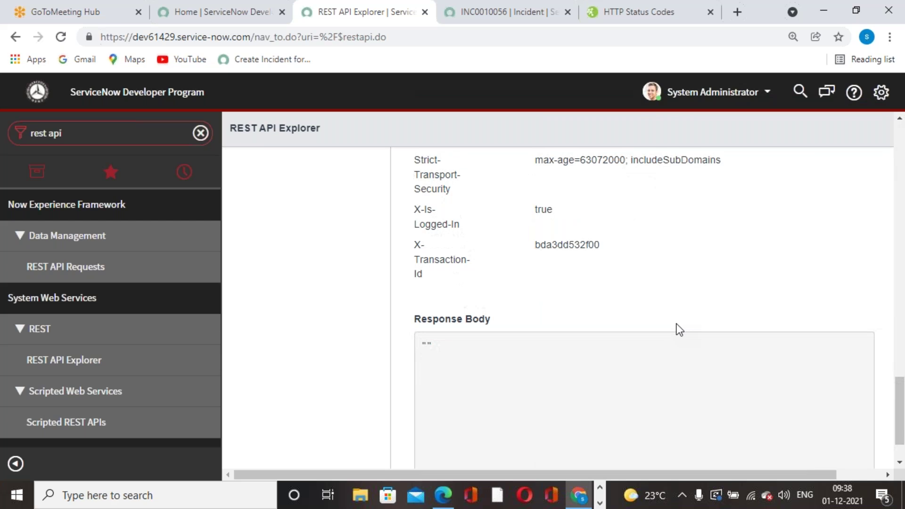
scroll(467, 303, "up", 8)
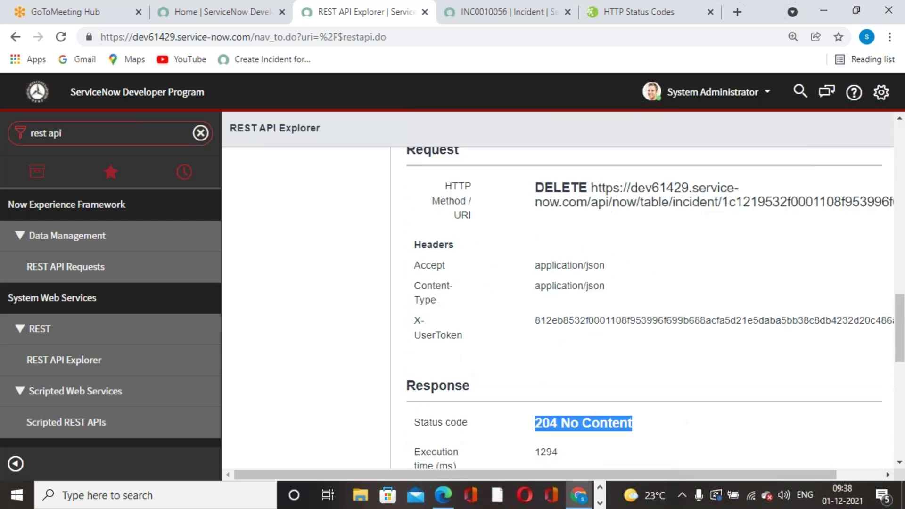
Reload the INC0010056 incident form to check its deletion, and dismiss the resulting message.
left_click(468, 13)
right_click(442, 118)
scroll(471, 401, "down", 3)
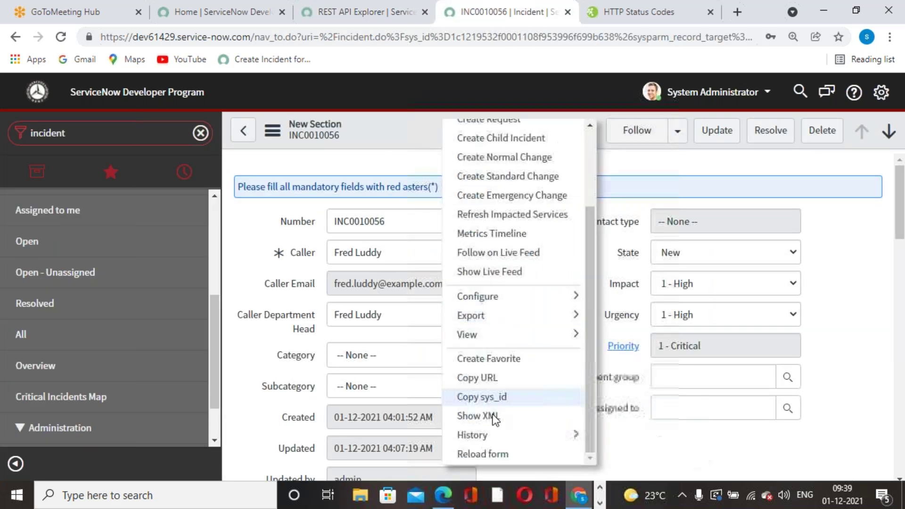
left_click(490, 461)
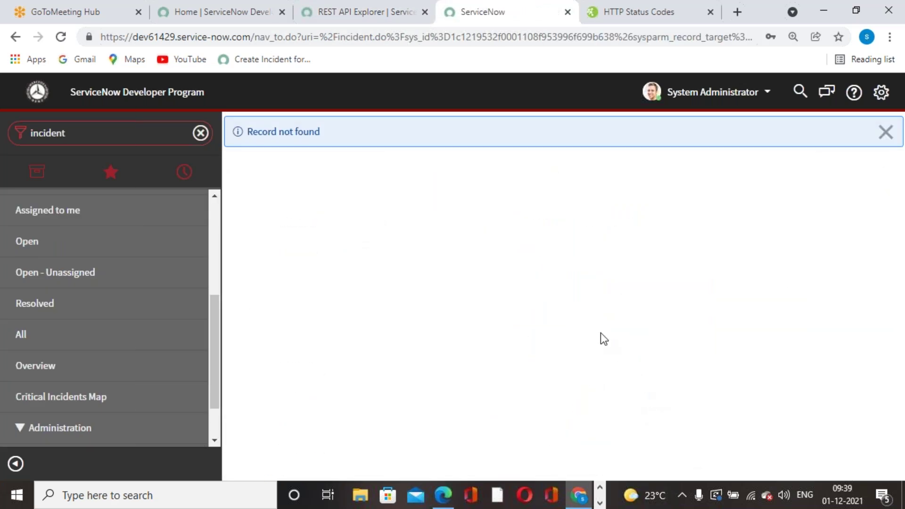
left_click(884, 132)
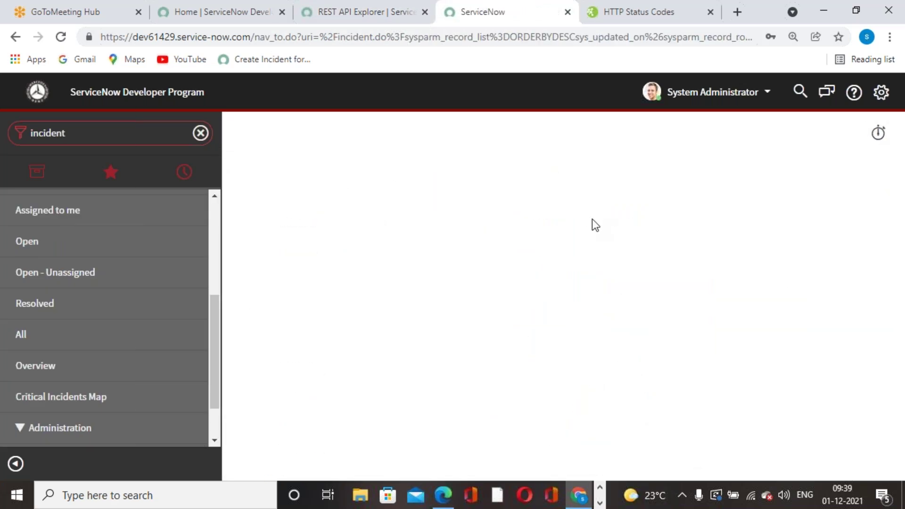
Go back to the REST API Explorer and choose the Retrieve records from a table (GET) method of the Table API.
left_click(394, 21)
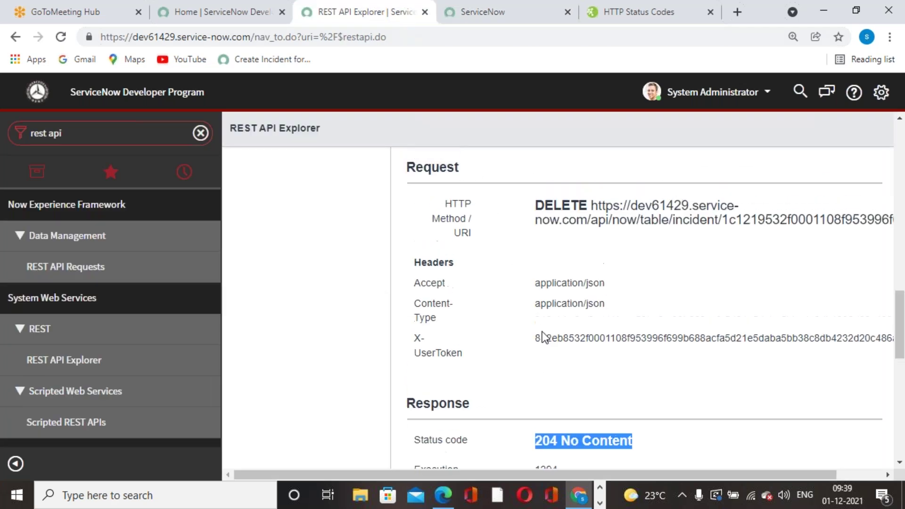
scroll(518, 325, "up", 10)
scroll(542, 333, "down", 3)
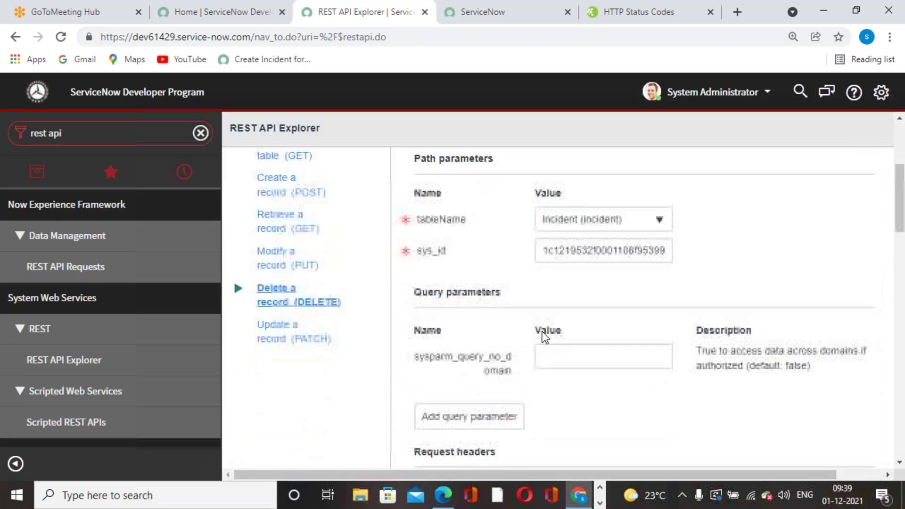
scroll(542, 330, "up", 2)
scroll(542, 327, "down", 3)
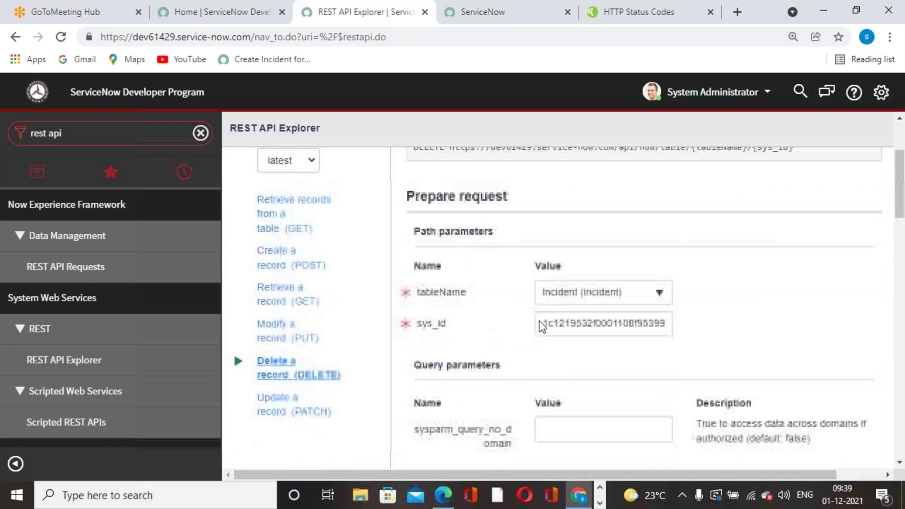
left_click(302, 230)
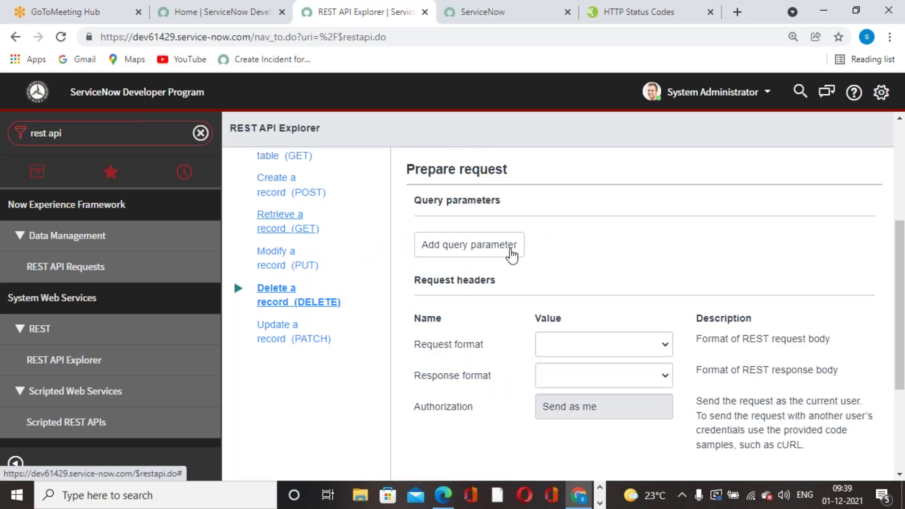
scroll(593, 314, "up", 4)
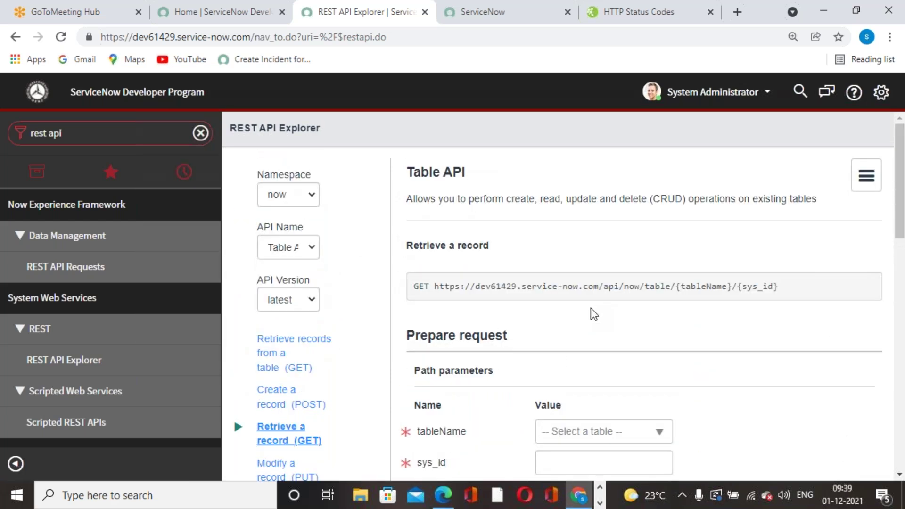
scroll(591, 309, "down", 3)
left_click(299, 229)
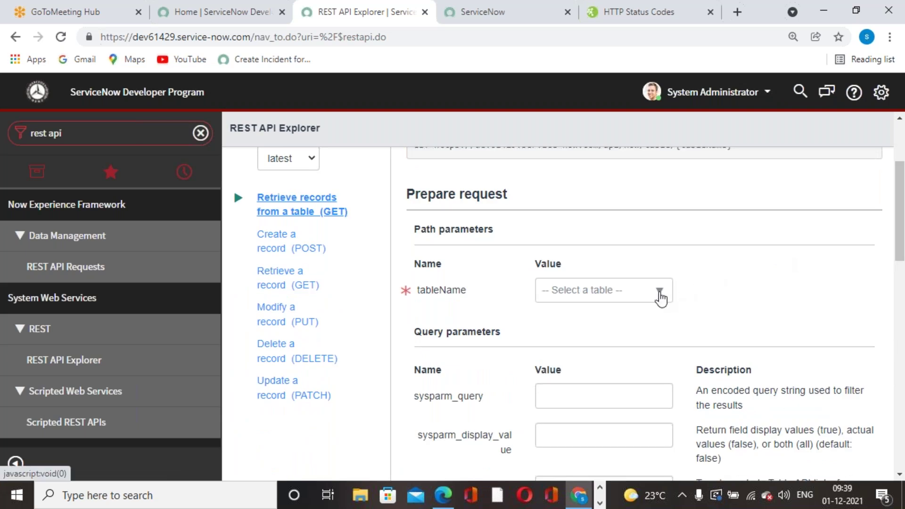
Set the tableName path parameter to Incident (incident).
left_click(660, 292)
type("incident")
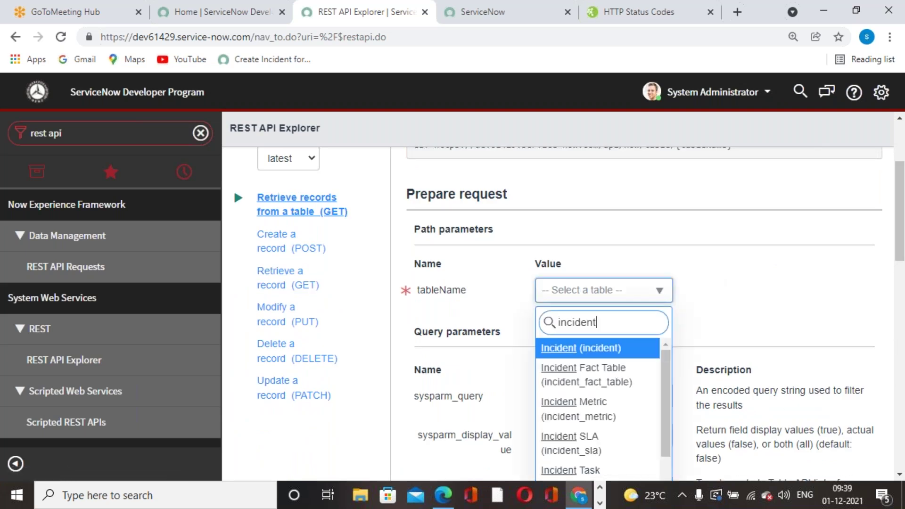
key("Return")
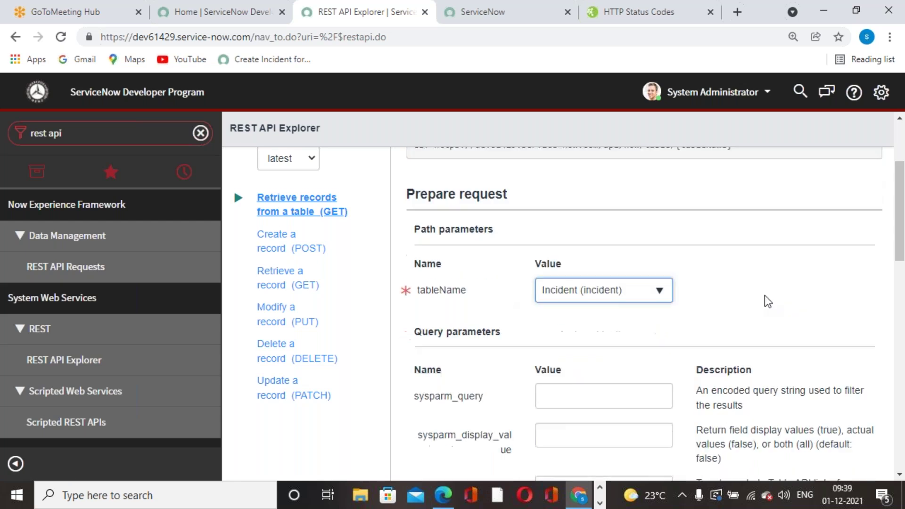
Review the query parameters and request headers, send the GET request for the Incident table and examine the response body.
scroll(765, 296, "down", 2)
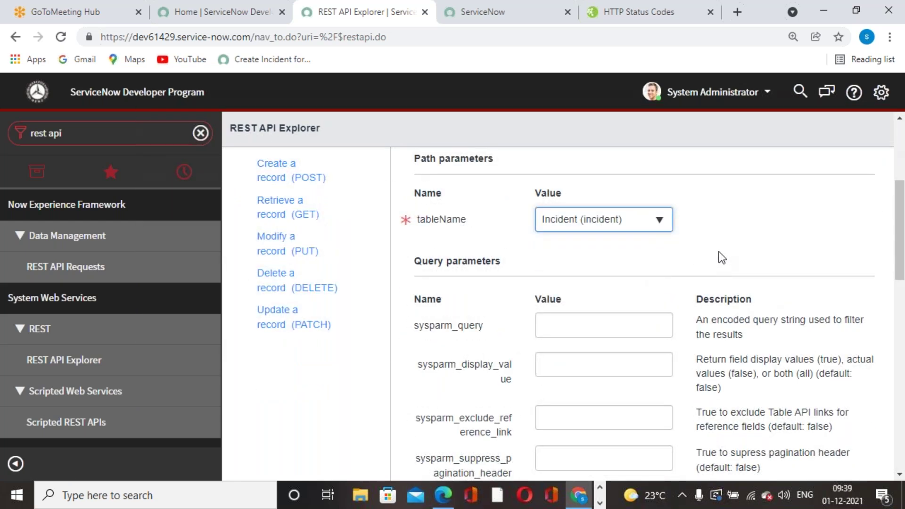
scroll(722, 257, "up", 3)
scroll(721, 257, "down", 15)
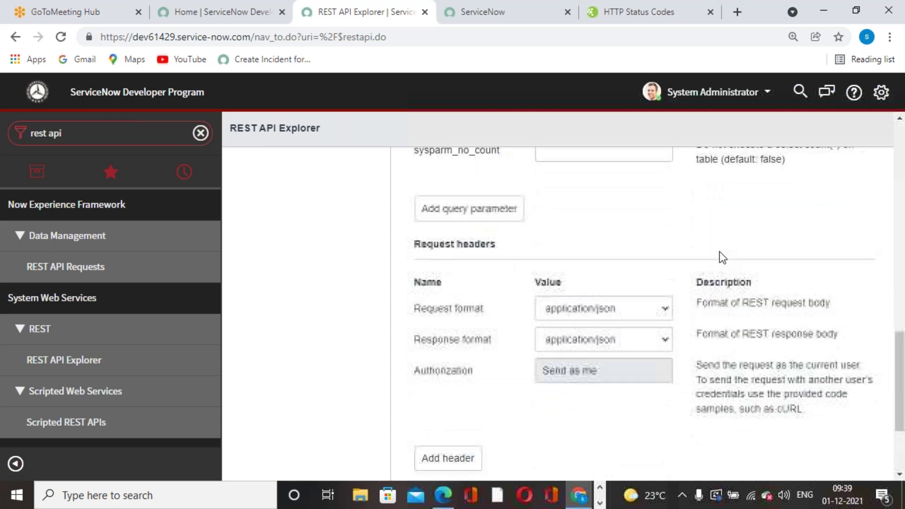
scroll(719, 251, "down", 3)
scroll(719, 250, "up", 12)
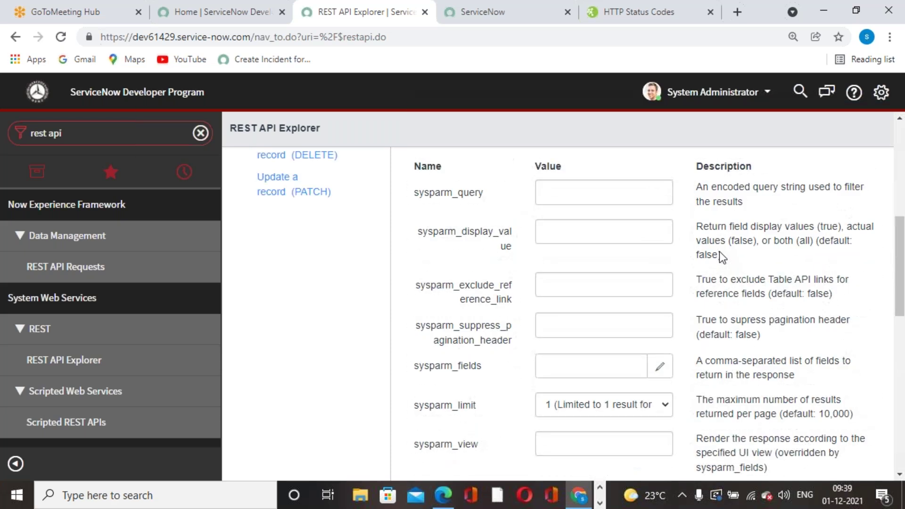
scroll(719, 251, "up", 3)
scroll(653, 267, "down", 12)
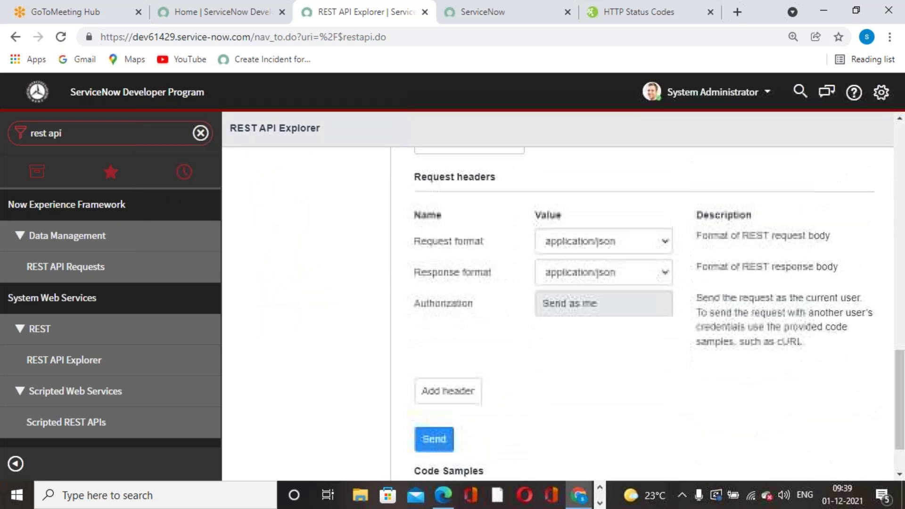
left_click(438, 372)
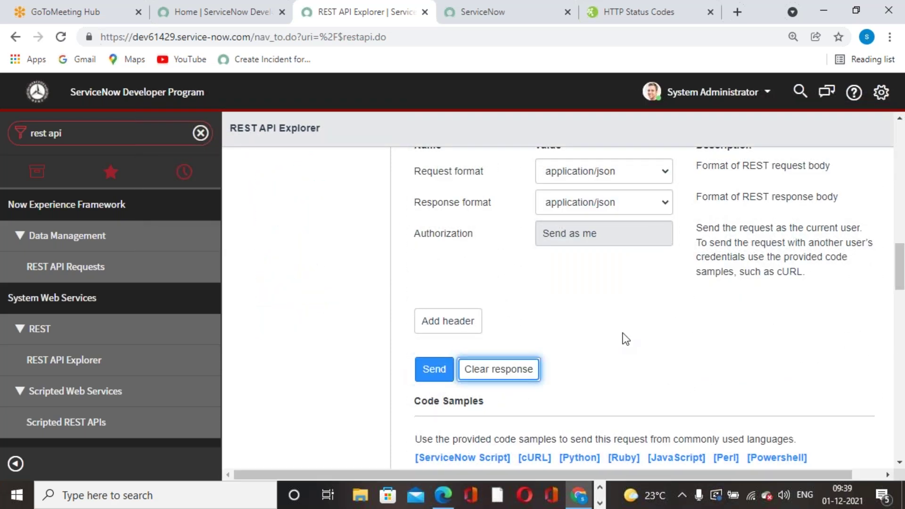
scroll(666, 291, "down", 15)
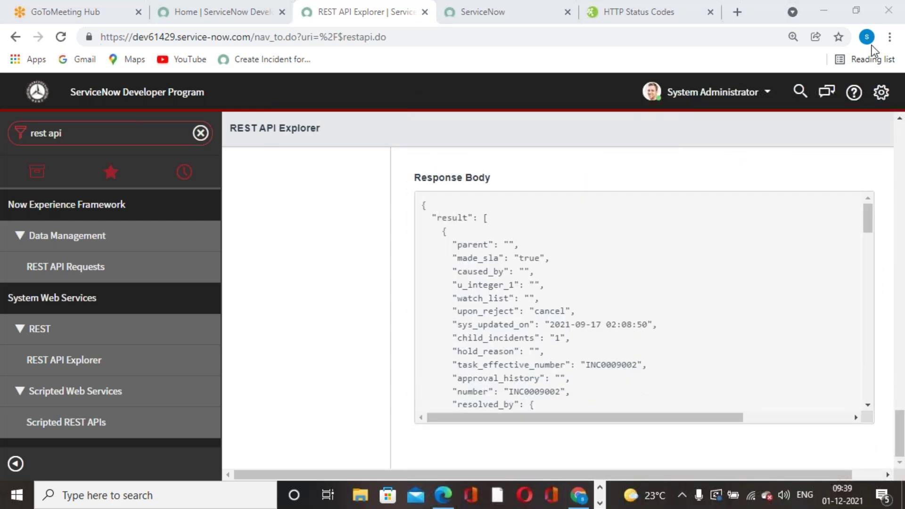
left_click_drag(869, 217, 877, 238)
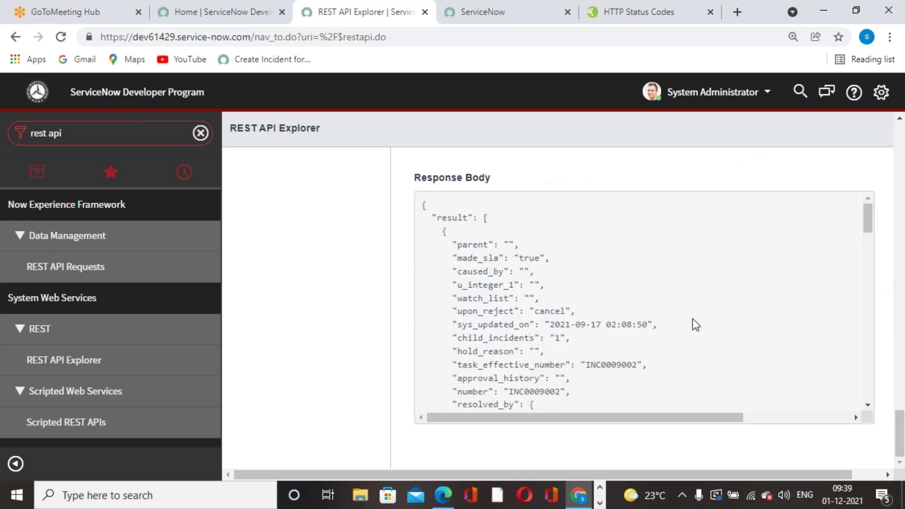
Set the sysparm_limit query parameter to 10 (Limited to 10 results for testing).
scroll(693, 320, "up", 20)
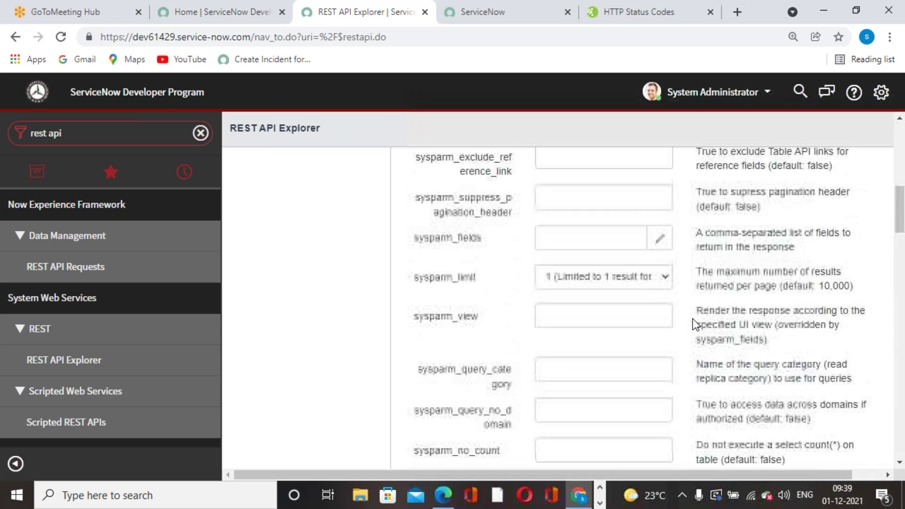
scroll(692, 319, "up", 2)
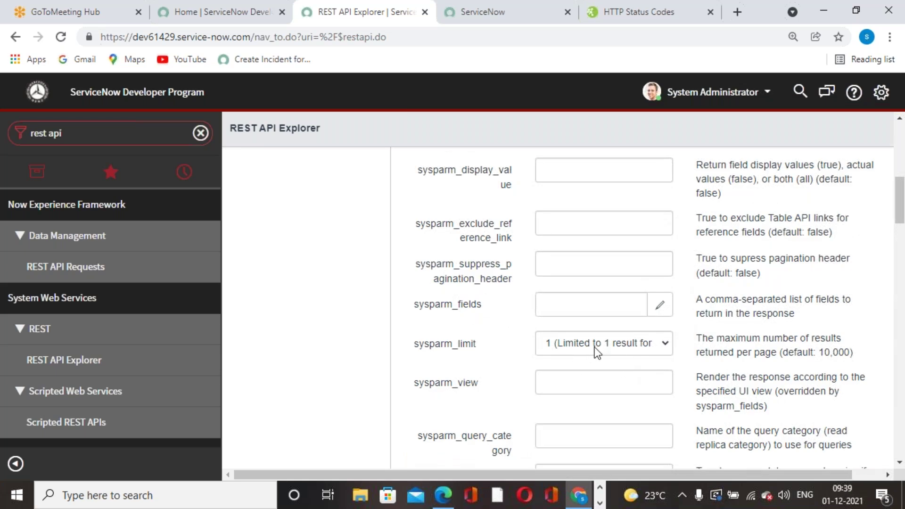
left_click(663, 345)
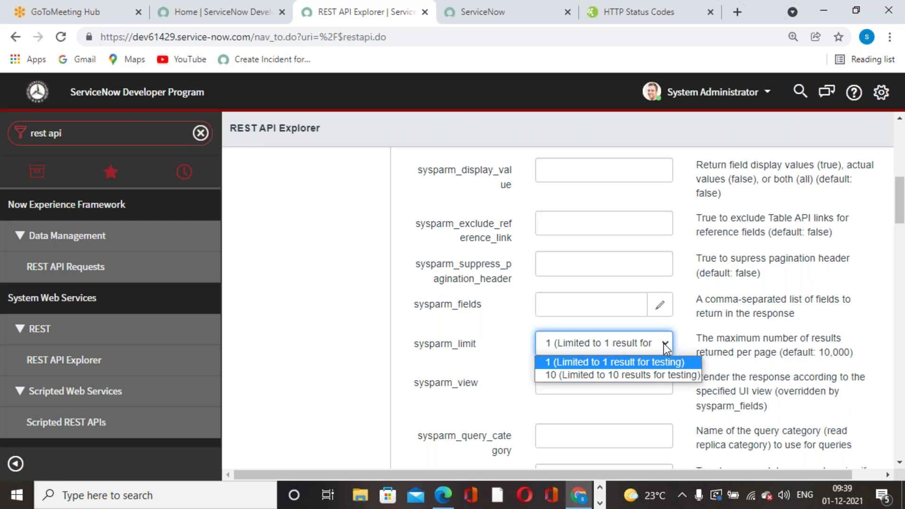
left_click(589, 374)
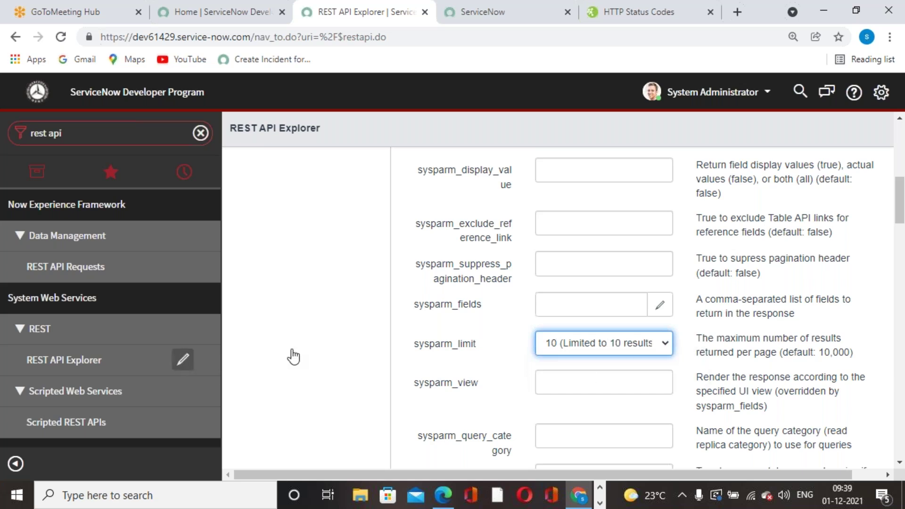
right_click(504, 126)
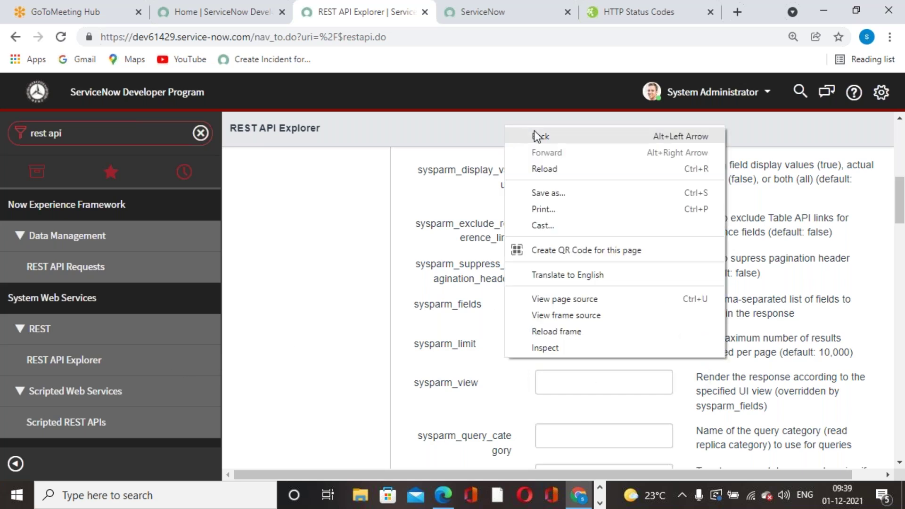
right_click(749, 133)
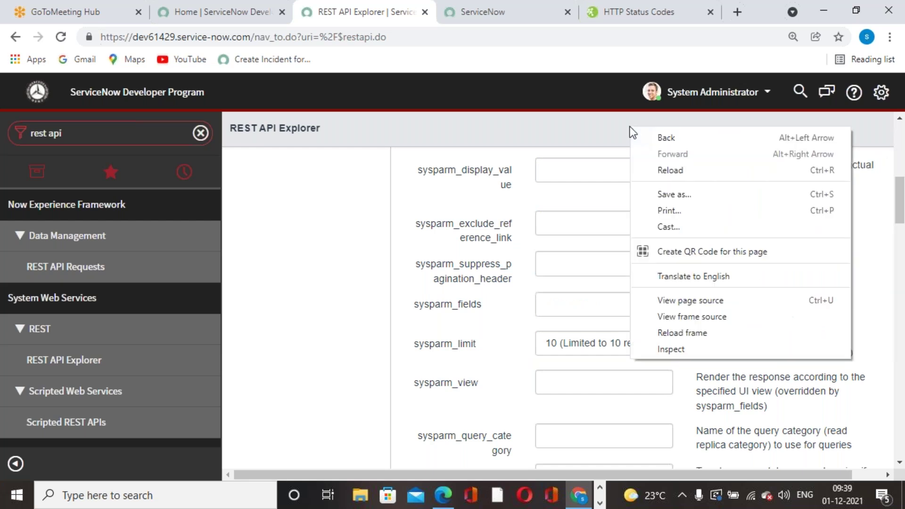
right_click(598, 134)
right_click(598, 134)
left_click(606, 420)
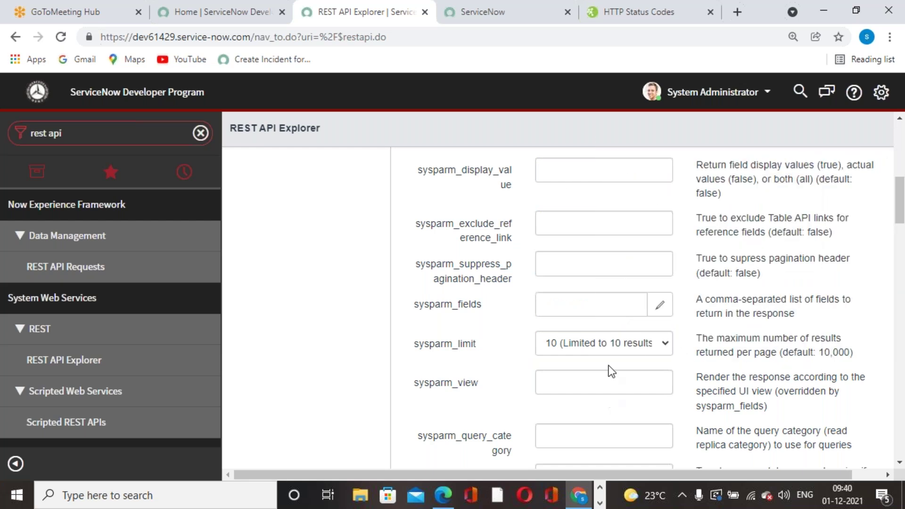
Resend the GET request with the new result limit and examine the incident records in the response body.
scroll(611, 371, "up", 4)
scroll(610, 363, "down", 15)
left_click(435, 311)
scroll(760, 296, "down", 15)
scroll(671, 289, "down", 10)
mouse_move(873, 216)
left_mouse_down()
mouse_move(878, 380)
mouse_move(865, 209)
left_mouse_up()
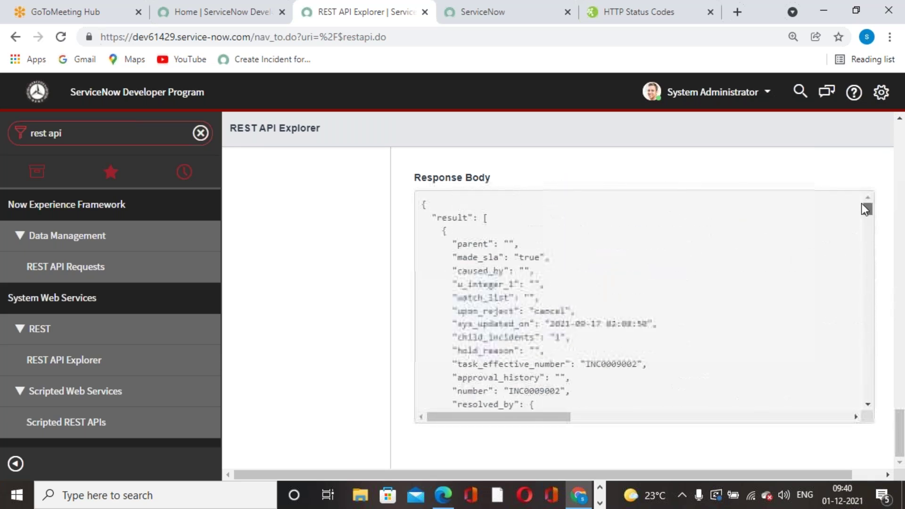
left_click_drag(868, 209, 869, 247)
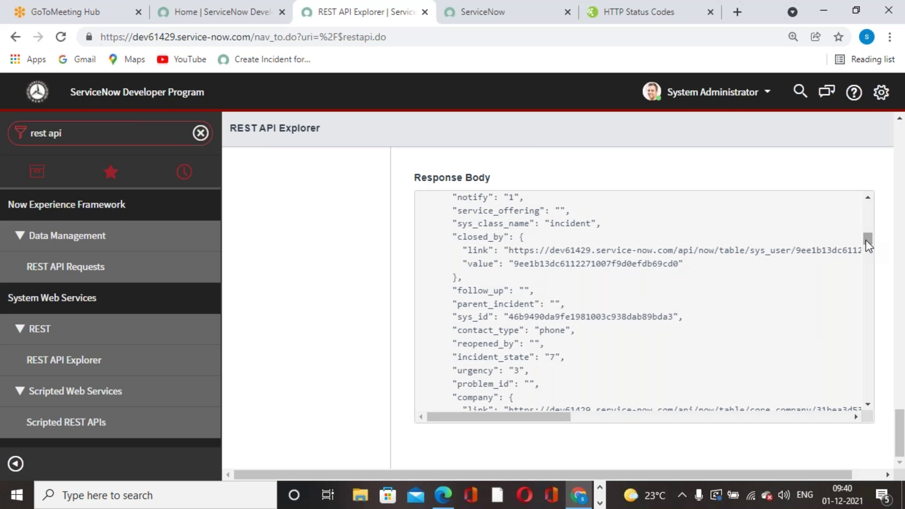
Set the sysparm_query query parameter to active=true^priority=1.
scroll(882, 283, "up", 10)
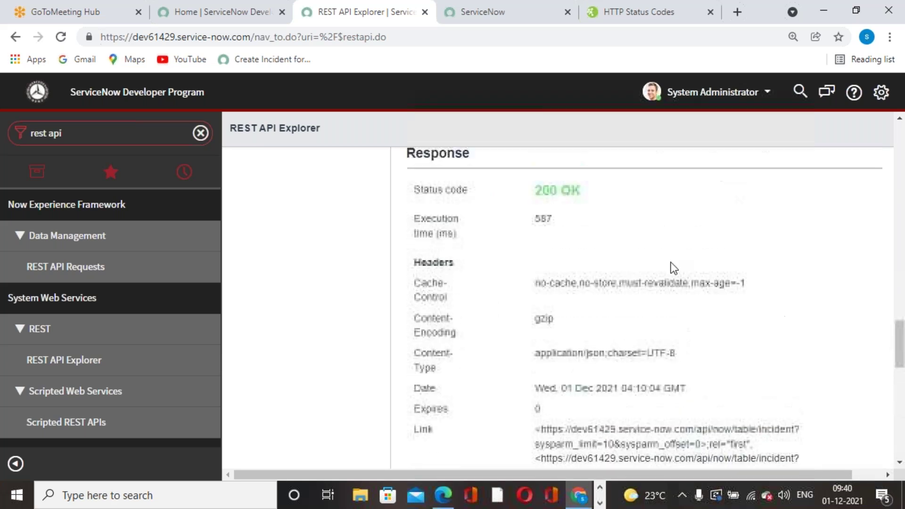
scroll(502, 228, "up", 10)
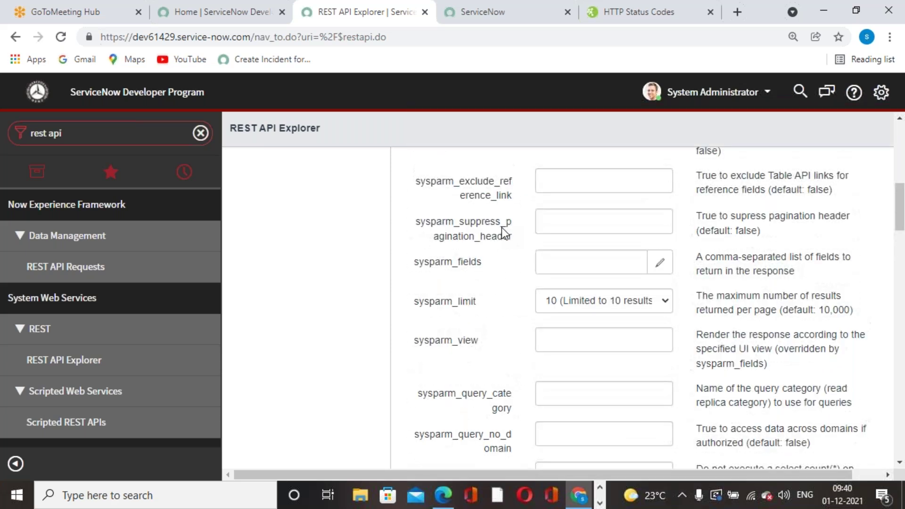
scroll(502, 227, "up", 5)
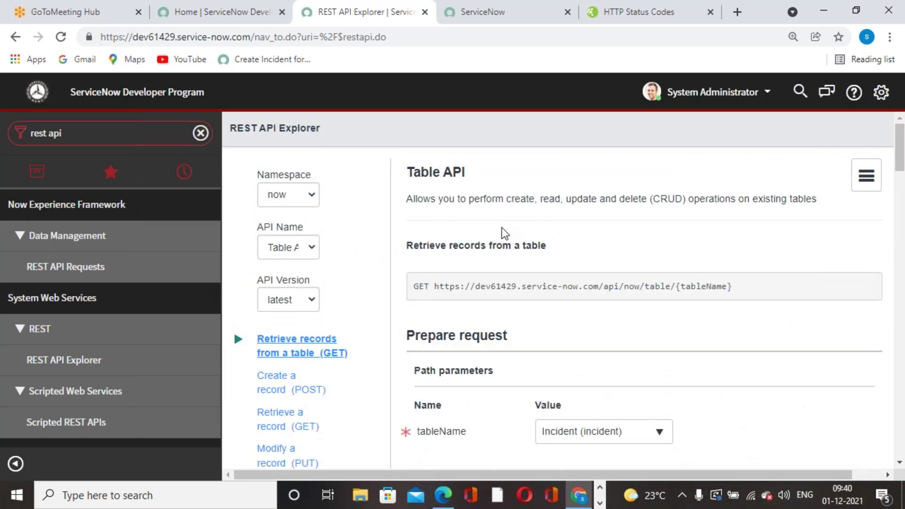
scroll(550, 265, "down", 7)
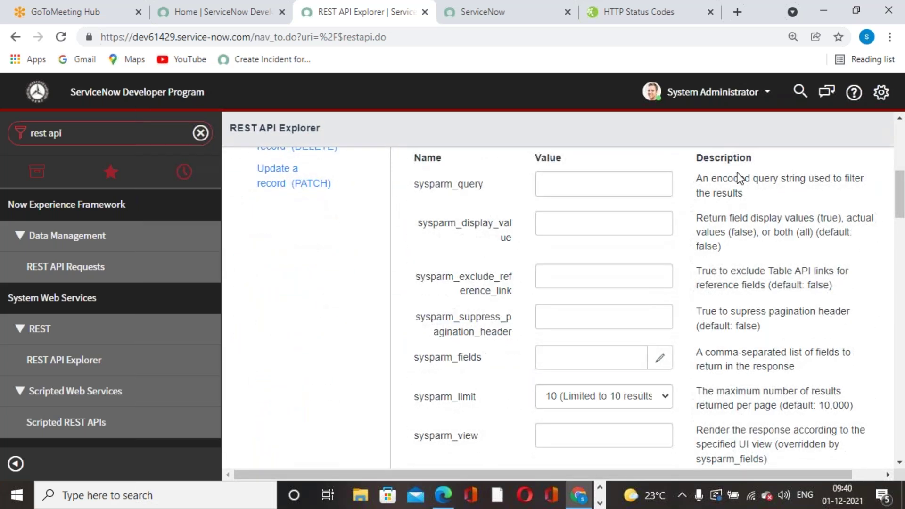
scroll(570, 236, "up", 2)
left_click(602, 257)
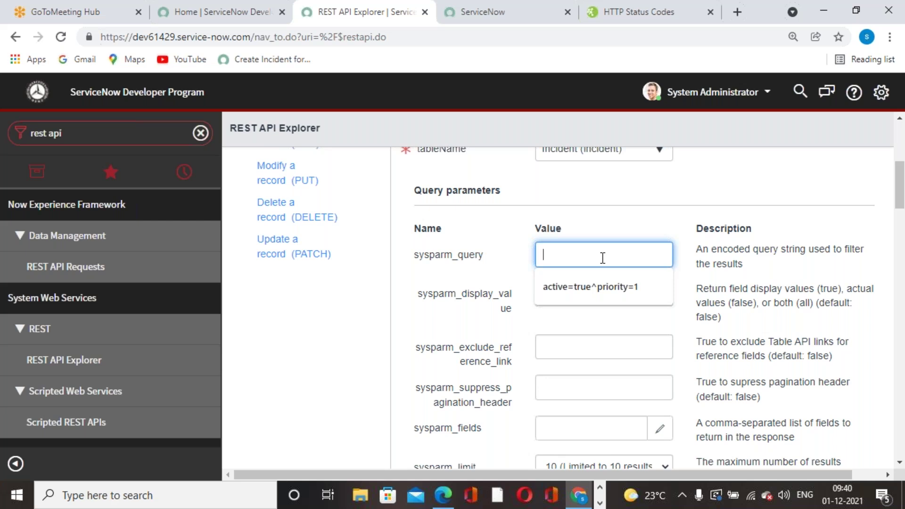
left_click(591, 287)
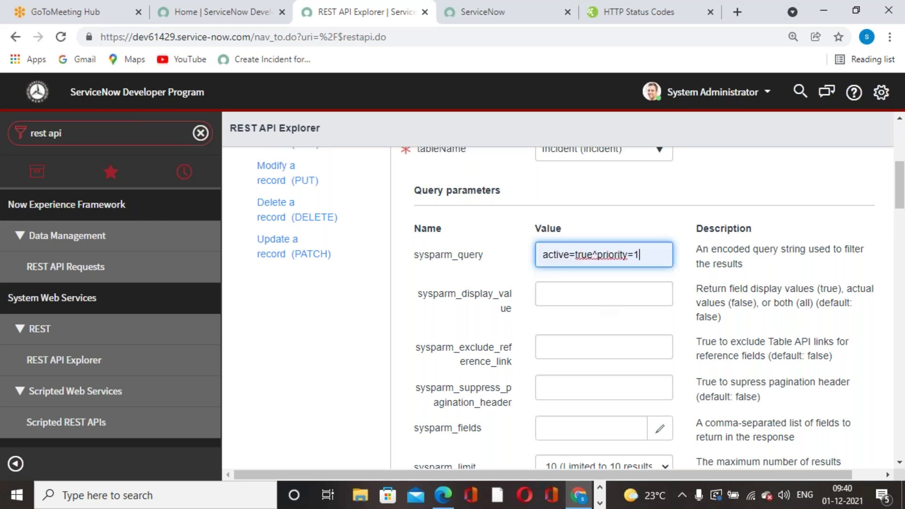
Send the GET request for the Incident table with the active and priority filter applied.
scroll(621, 240, "down", 15)
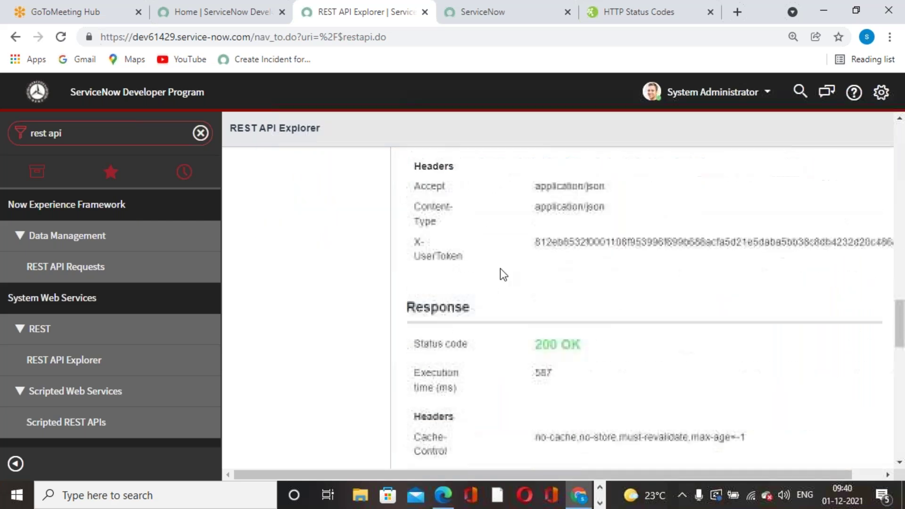
scroll(501, 273, "up", 5)
left_click(450, 232)
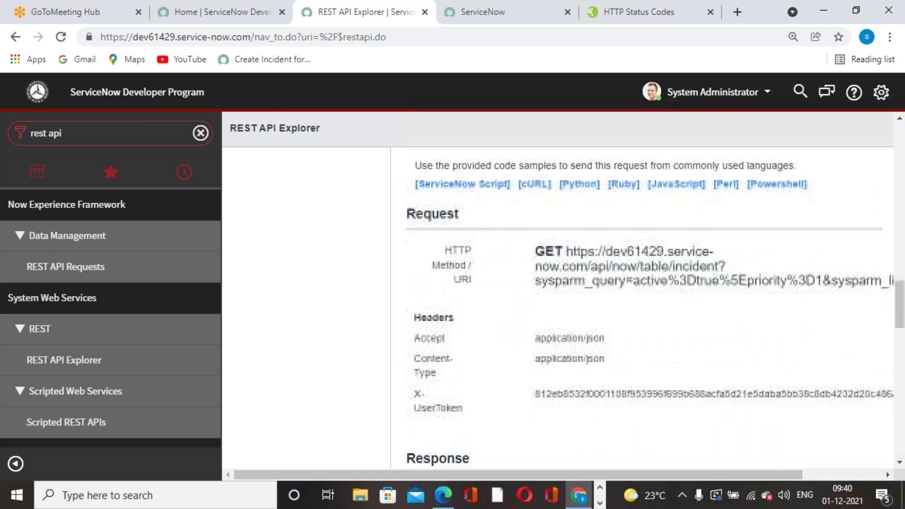
Examine the incident records in the response body, checking their active and priority values against the query filter.
scroll(842, 332, "down", 5)
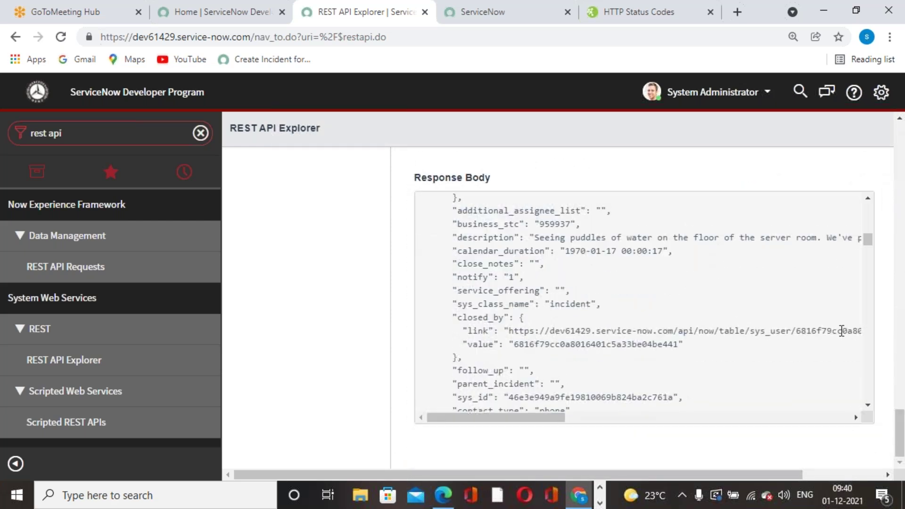
left_click_drag(867, 236, 873, 199)
scroll(669, 308, "up", 8)
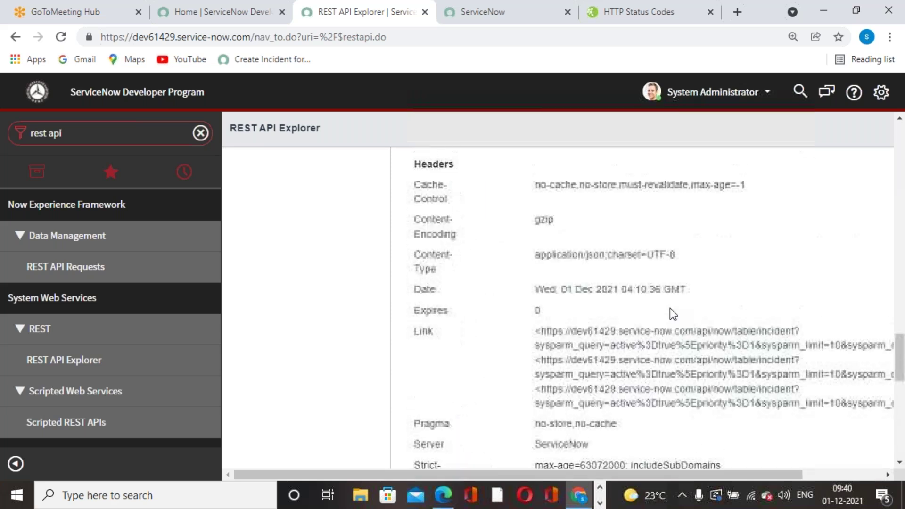
scroll(669, 307, "up", 10)
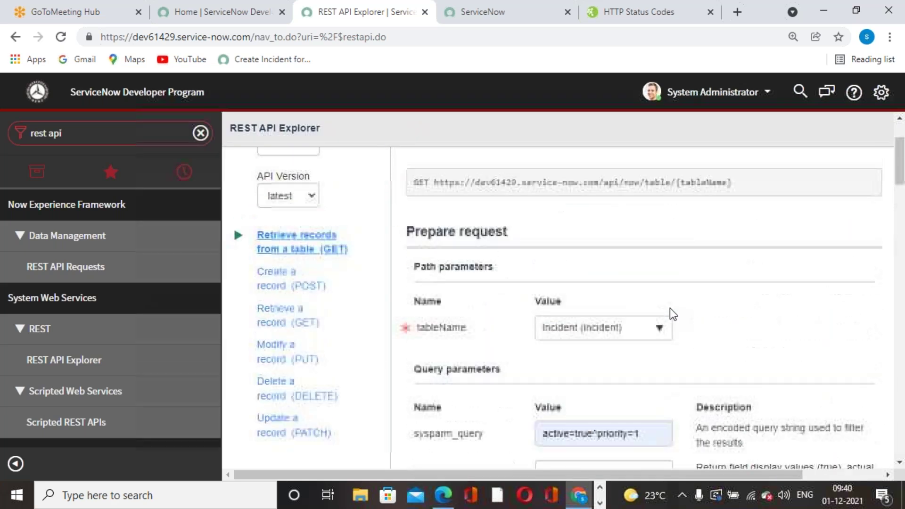
left_click(596, 263)
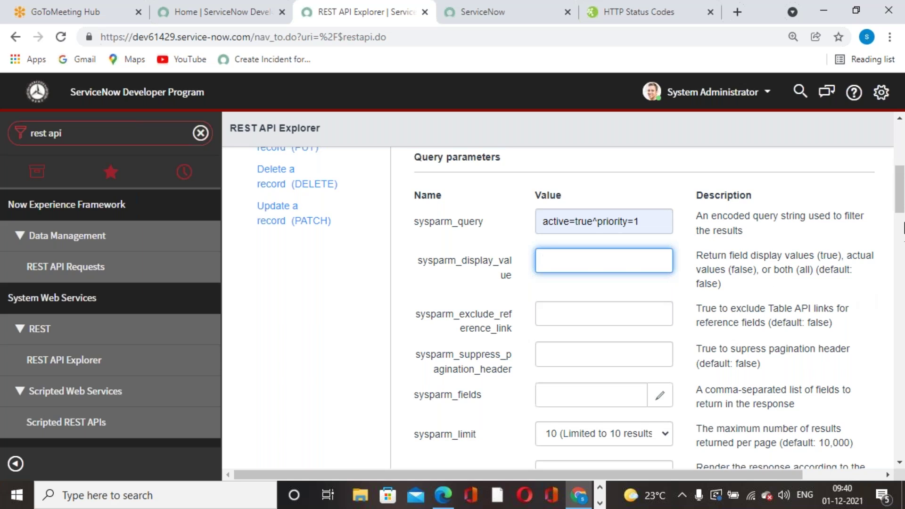
left_click_drag(901, 198, 901, 405)
scroll(707, 299, "down", 6)
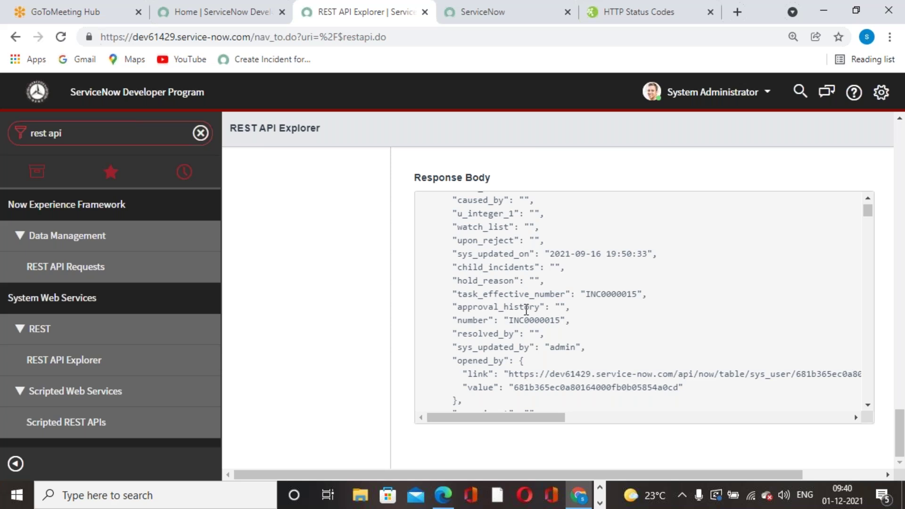
scroll(527, 309, "up", 3)
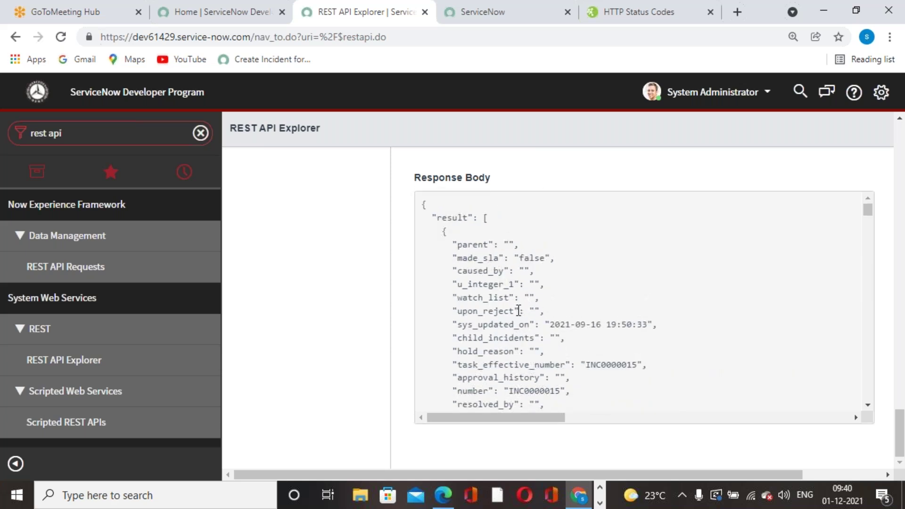
scroll(518, 310, "down", 10)
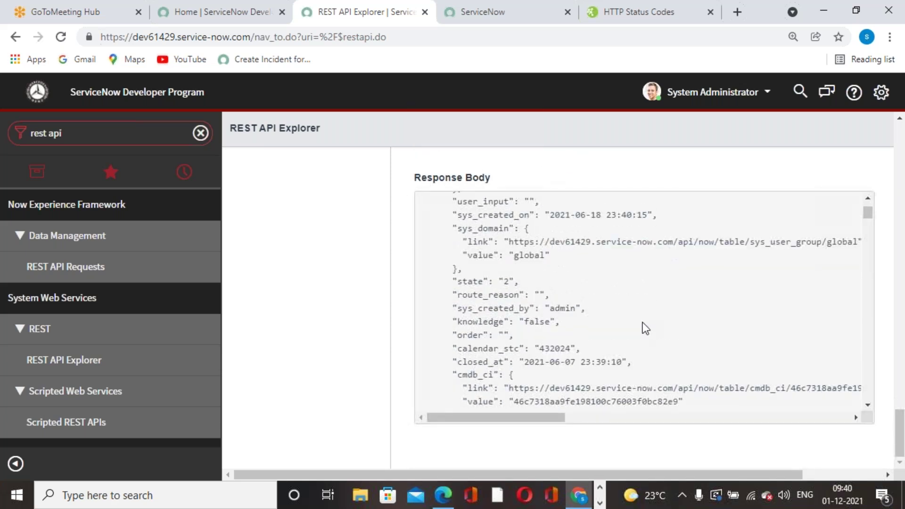
scroll(582, 303, "down", 1)
scroll(582, 303, "up", 1)
scroll(547, 326, "down", 1)
scroll(547, 325, "down", 4)
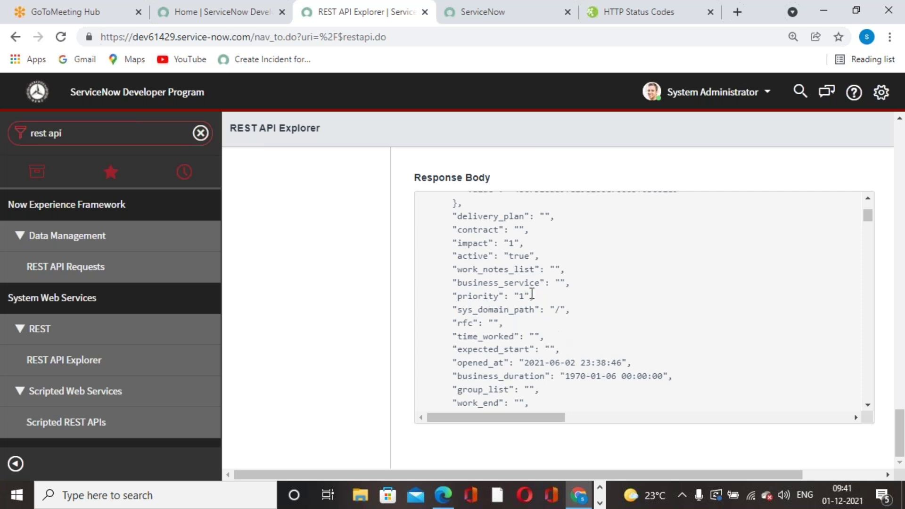
Set the sysparm_display_value query parameter to true.
scroll(529, 299, "up", 15)
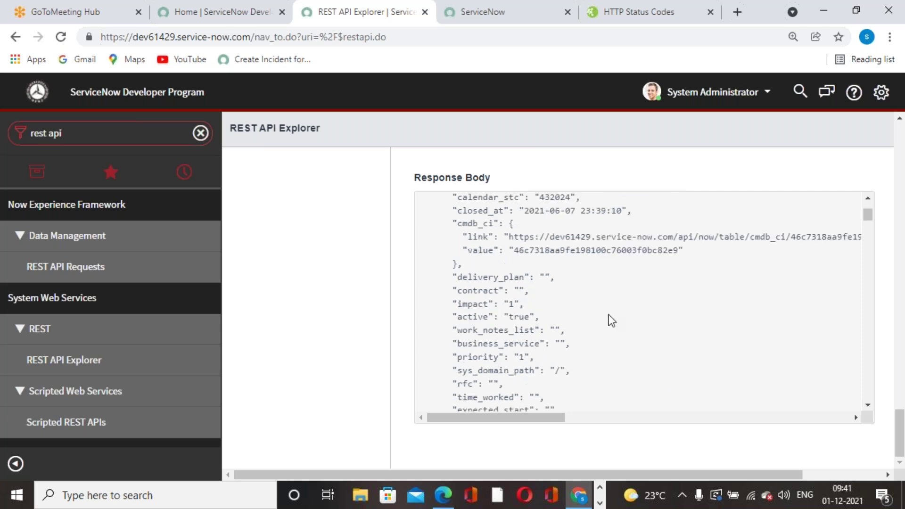
scroll(640, 361, "up", 10)
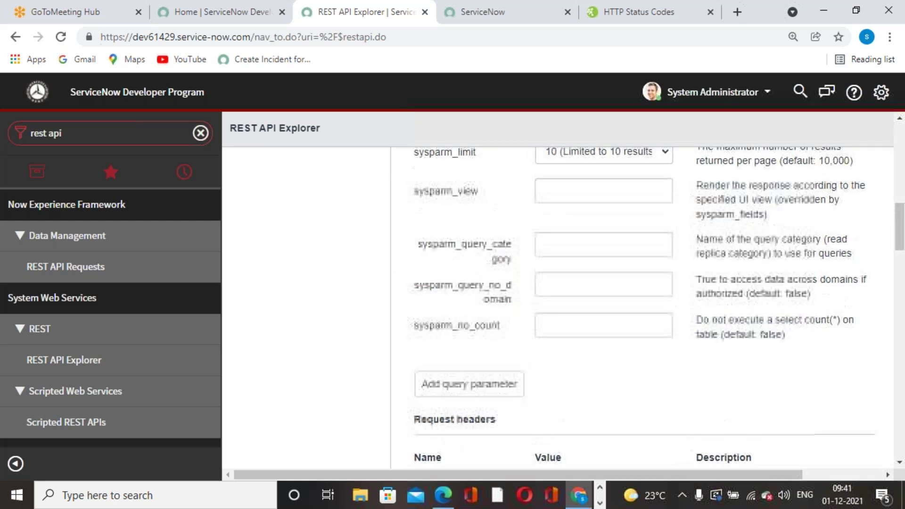
scroll(632, 344, "down", 2)
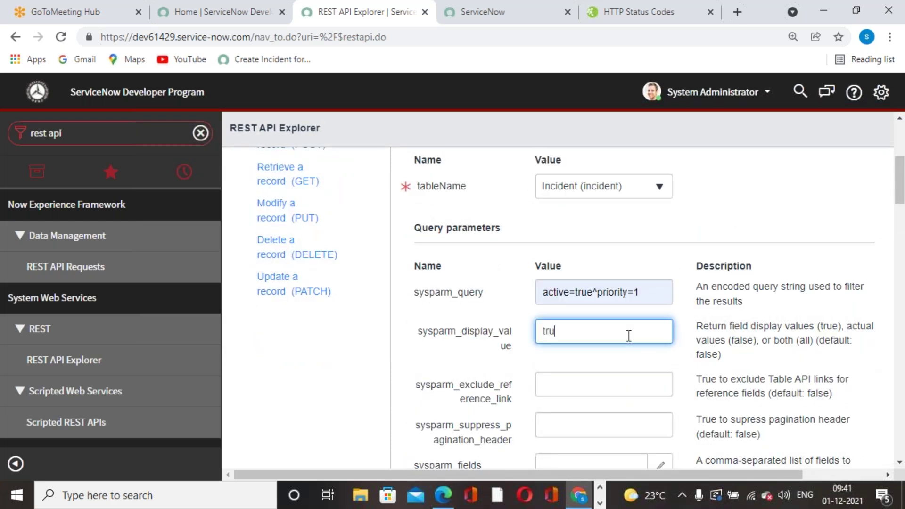
Resend the GET request with display values enabled and examine the state, impact and priority fields in the response body.
scroll(857, 348, "down", 5)
left_click(434, 399)
scroll(872, 347, "down", 15)
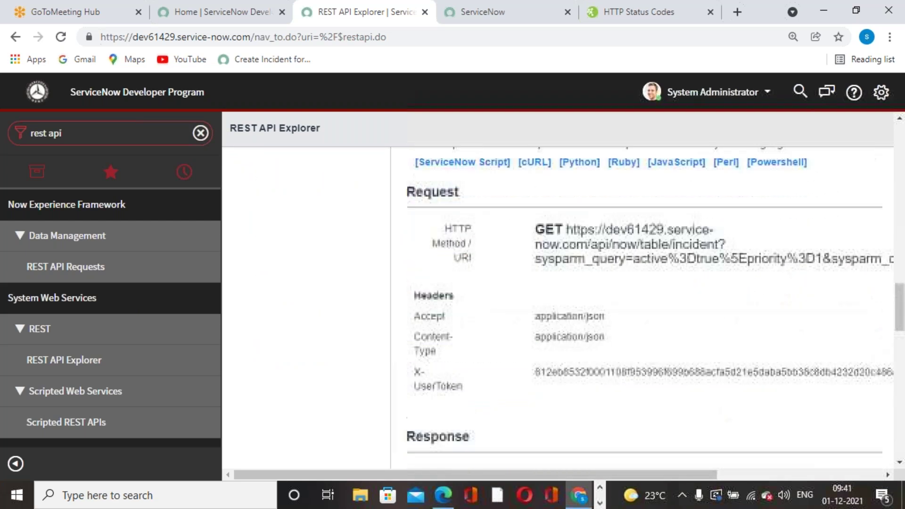
scroll(718, 307, "down", 5)
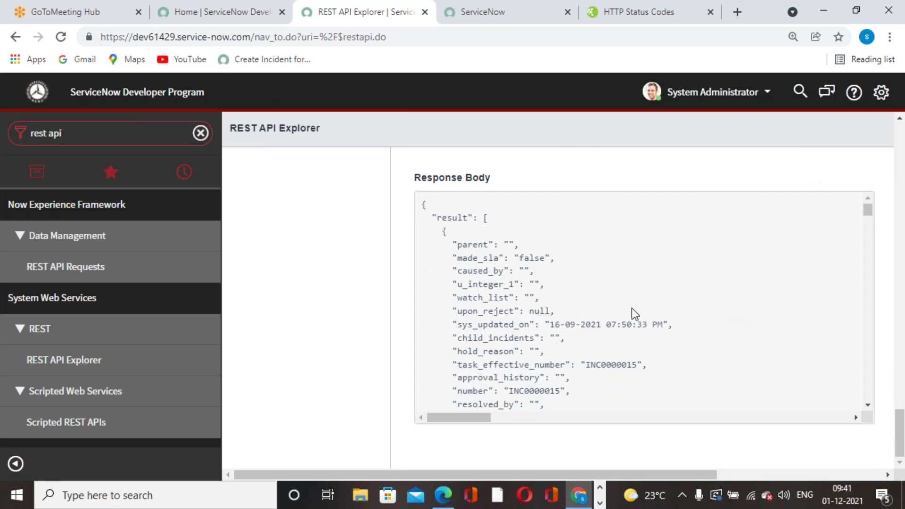
scroll(520, 283, "down", 6)
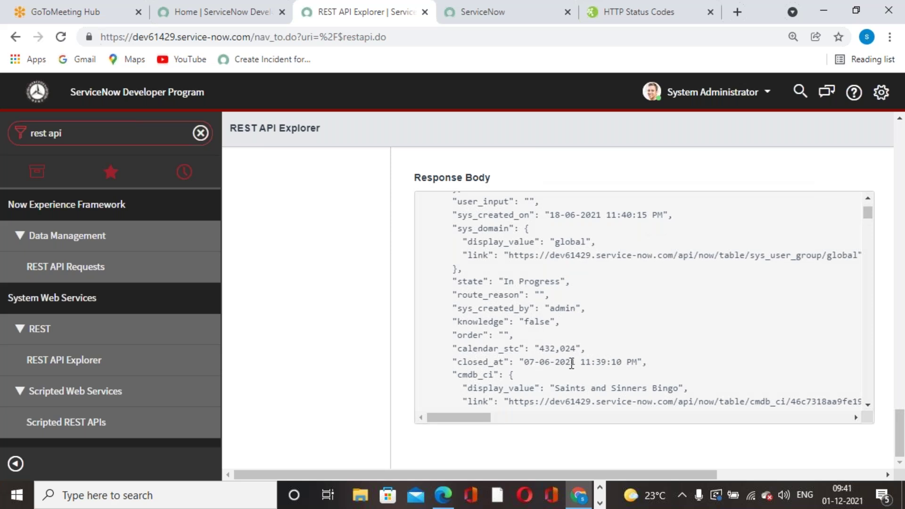
scroll(571, 363, "down", 5)
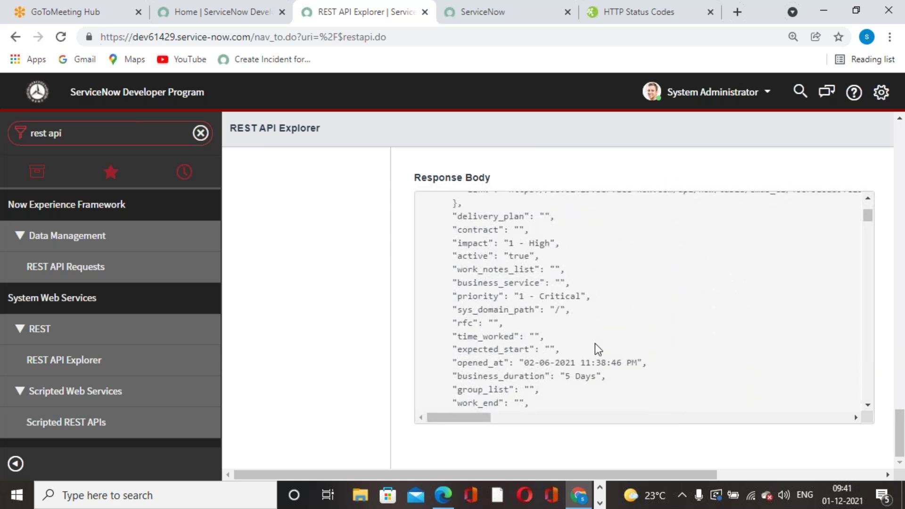
left_click(579, 496)
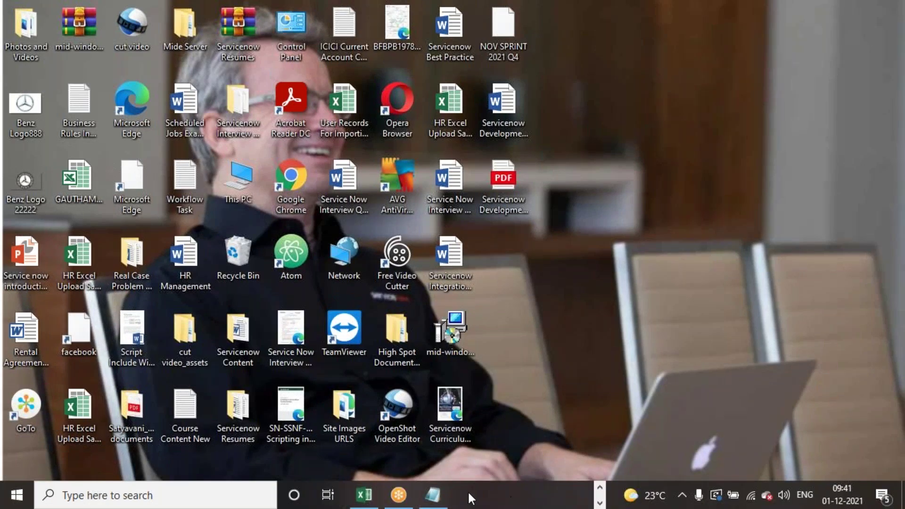
left_click(600, 487)
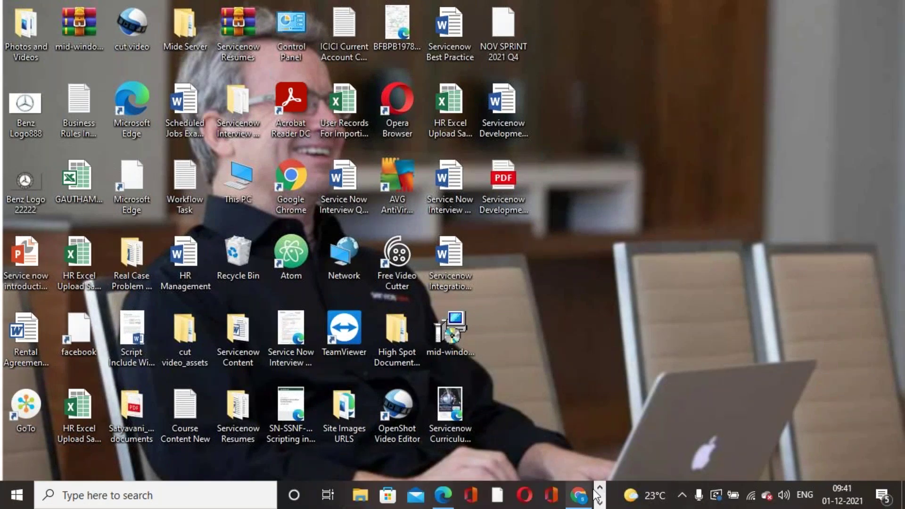
left_click(579, 495)
Examine the display value and link returned for the caller_id reference field in the response body.
scroll(670, 332, "down", 5)
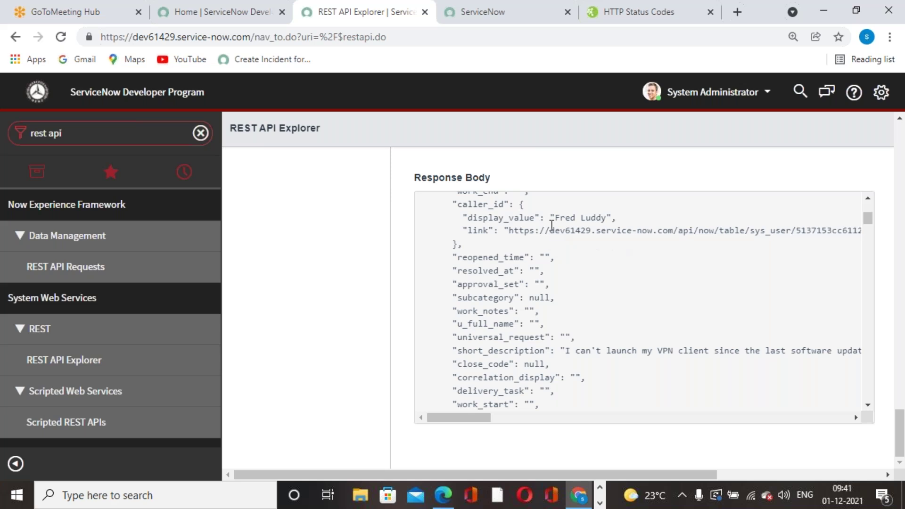
scroll(525, 230, "up", 3)
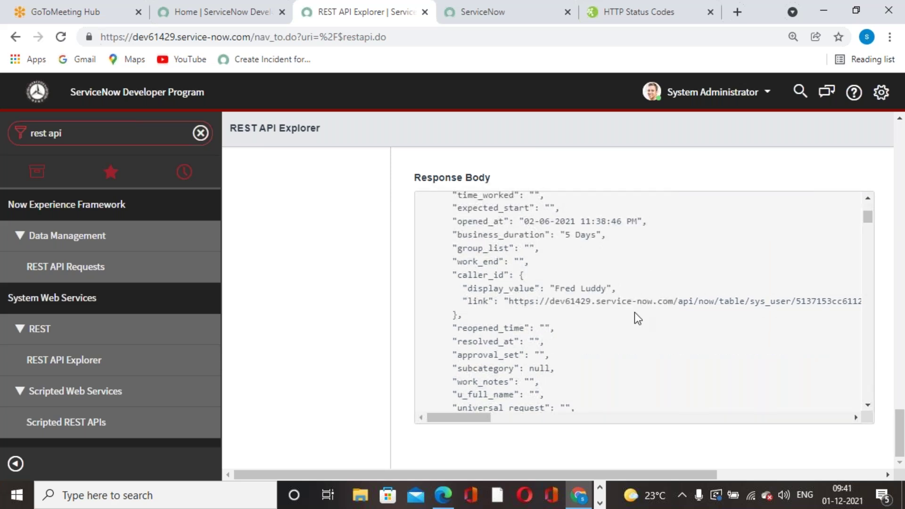
mouse_move(487, 425)
left_mouse_down()
mouse_move(627, 429)
mouse_move(534, 415)
mouse_move(485, 420)
left_mouse_up()
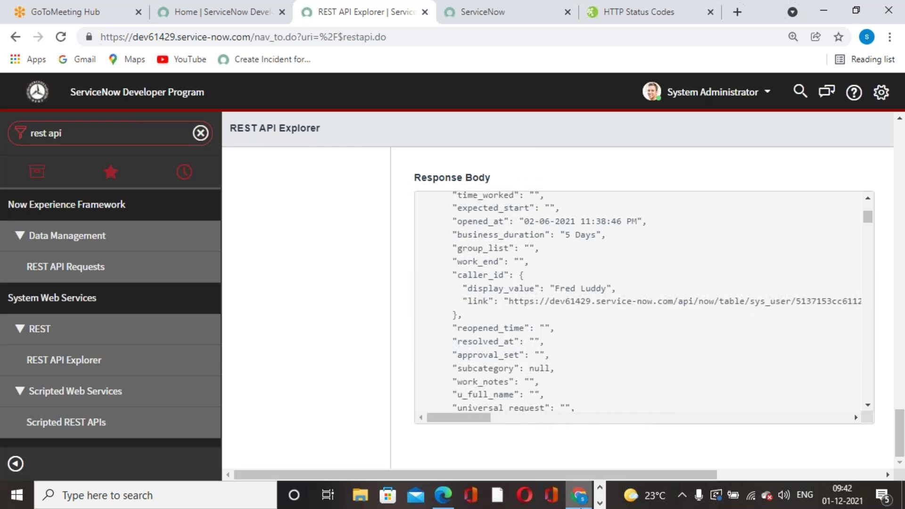
left_click(600, 503)
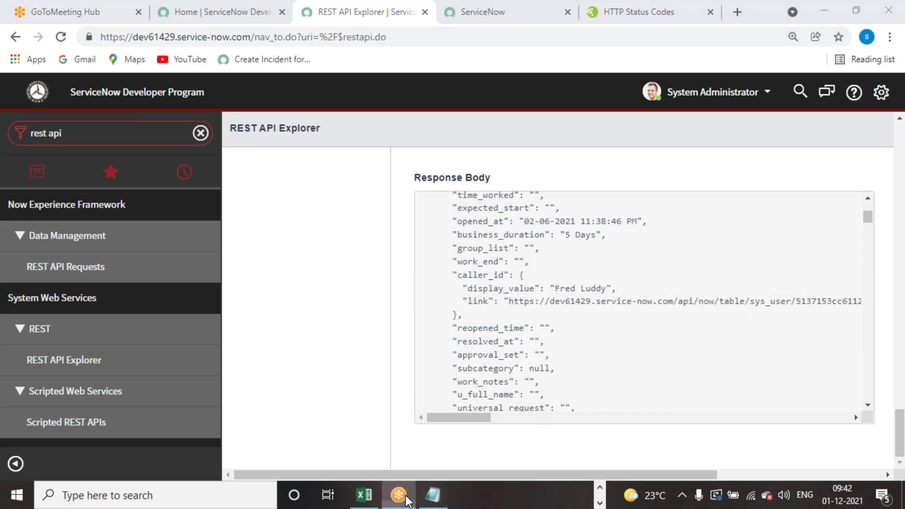
left_click(600, 489)
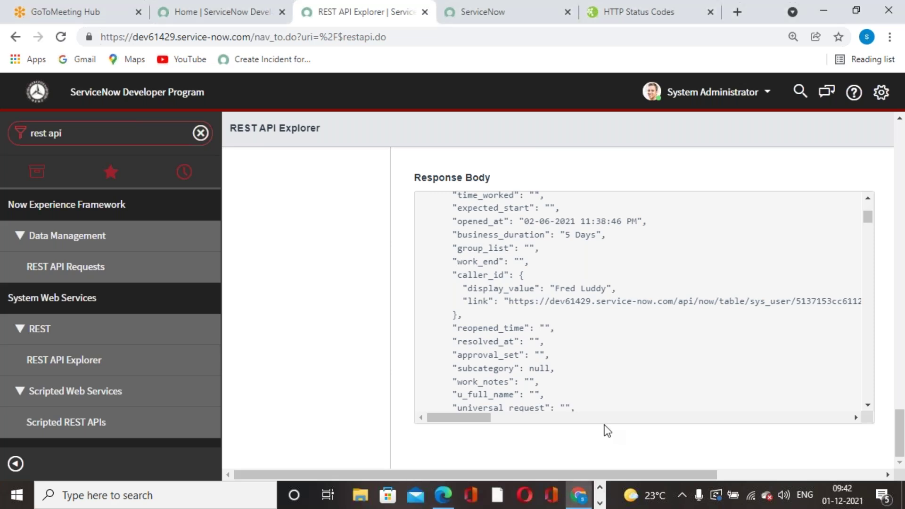
left_click(600, 503)
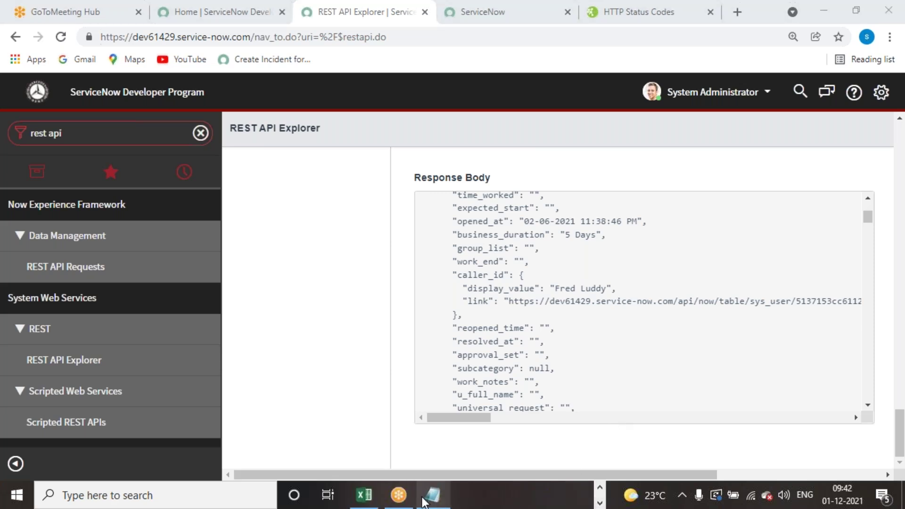
left_click(600, 488)
left_click(587, 495)
Set the sysparm_exclude_reference_link query parameter to true.
scroll(657, 293, "down", 10)
scroll(886, 289, "down", 5)
scroll(889, 290, "up", 12)
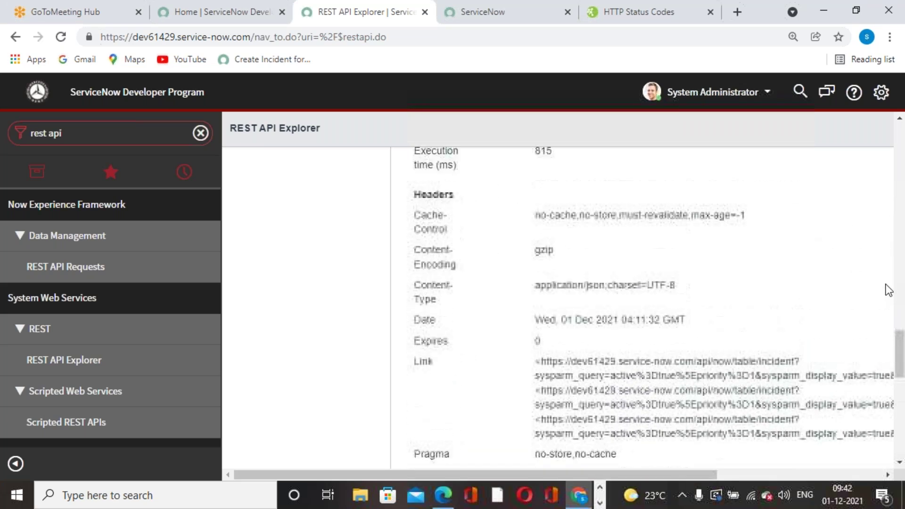
scroll(889, 290, "up", 8)
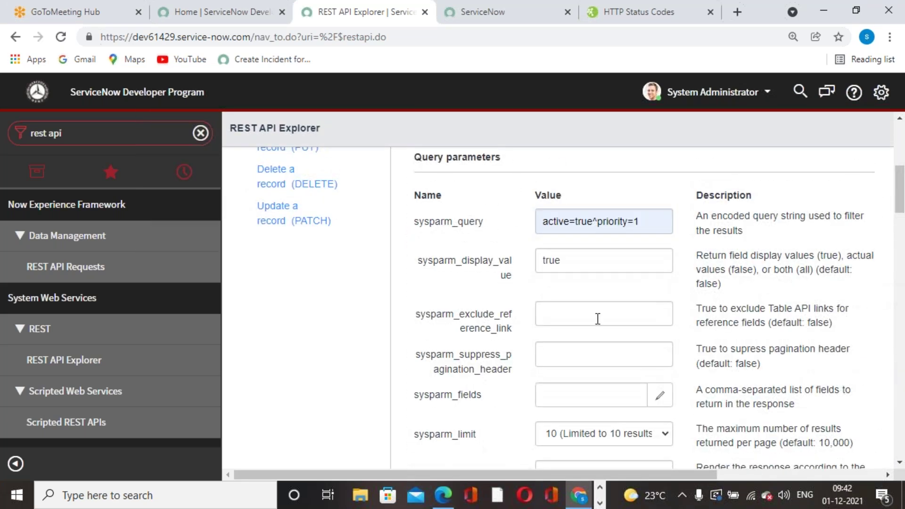
left_click(565, 320)
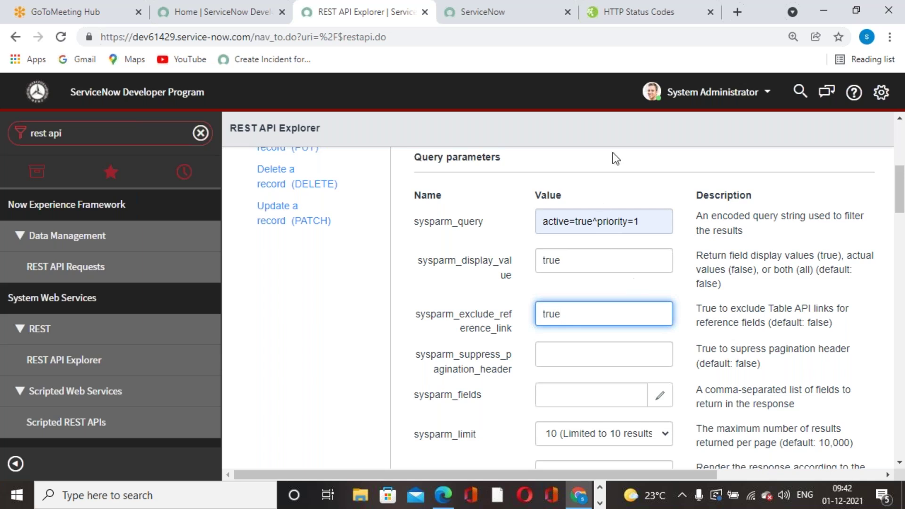
right_click(599, 138)
left_click(556, 191)
Resend the GET request with reference links excluded and examine the reference fields of the returned incident records.
scroll(568, 205, "down", 6)
scroll(566, 201, "down", 7)
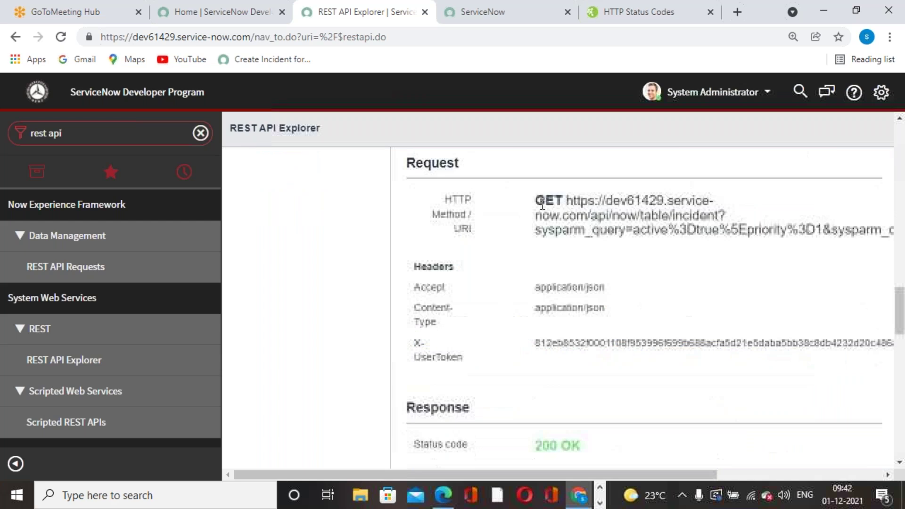
scroll(565, 201, "up", 2)
left_click(426, 193)
scroll(628, 264, "down", 12)
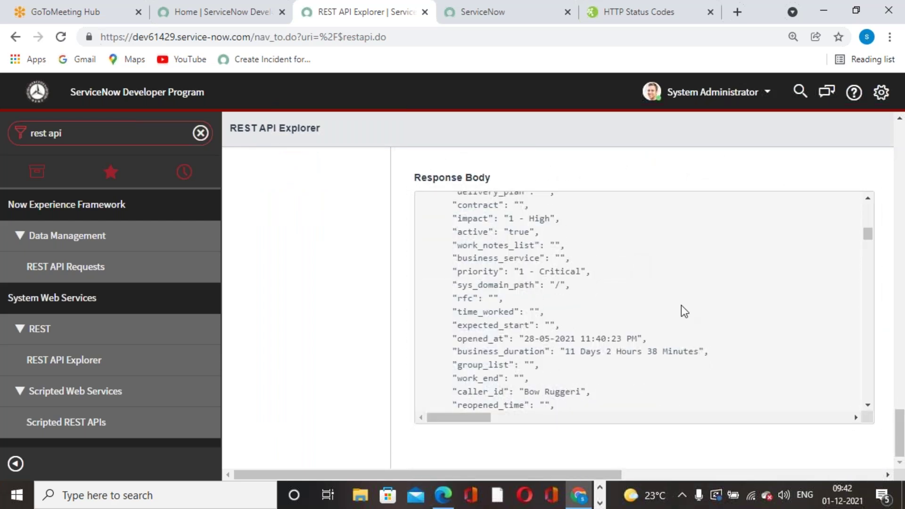
left_click_drag(867, 235, 870, 314)
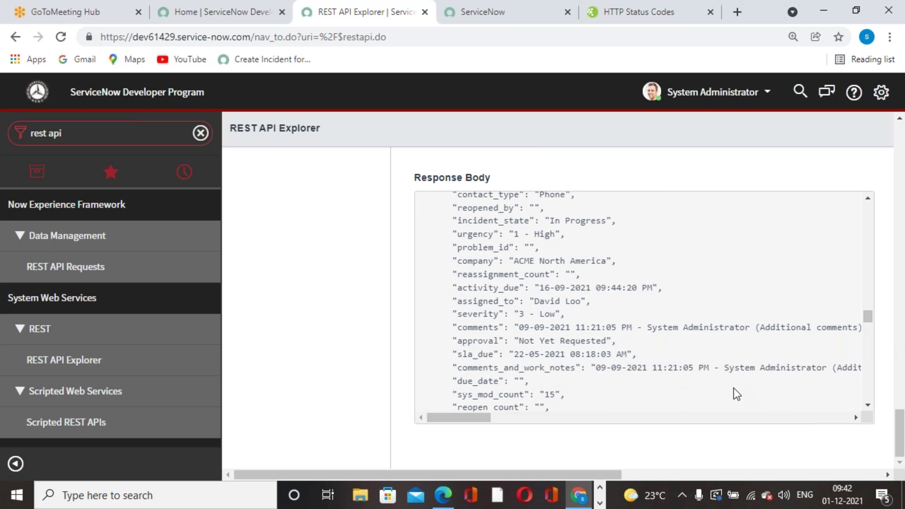
Open the field selection for the sysparm_fields query parameter and add Number to the selected fields.
scroll(873, 295, "up", 10)
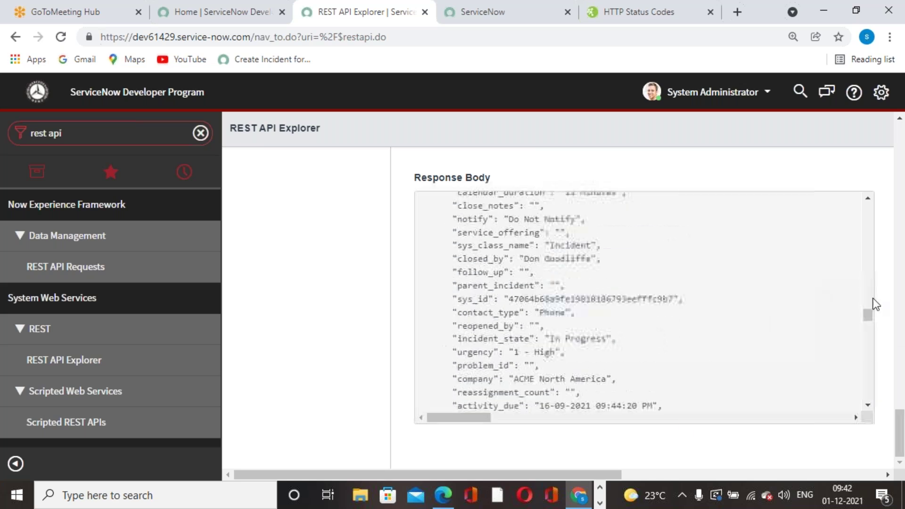
scroll(882, 251, "up", 1)
scroll(879, 243, "up", 15)
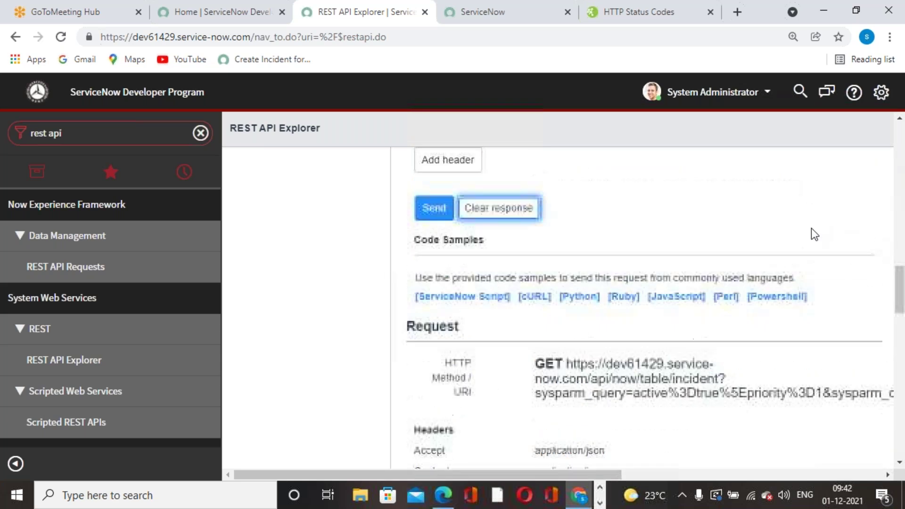
scroll(658, 398, "down", 15)
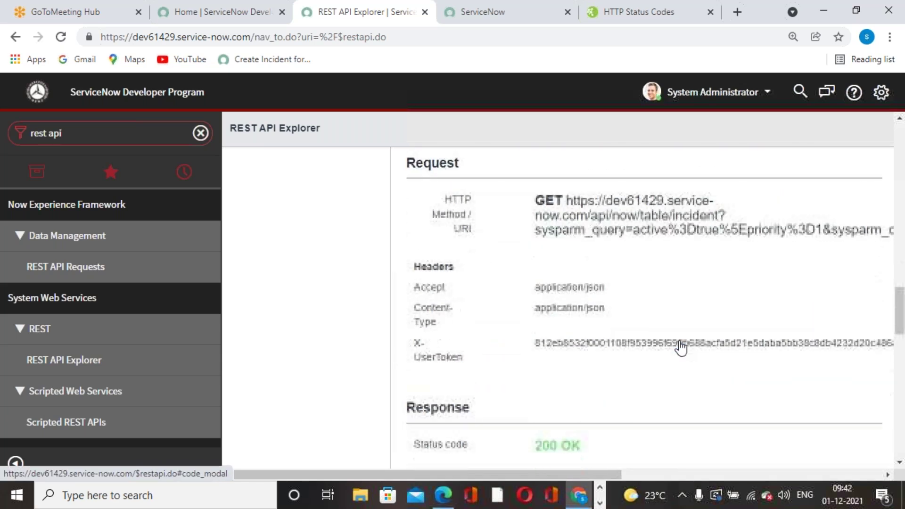
scroll(687, 331, "up", 20)
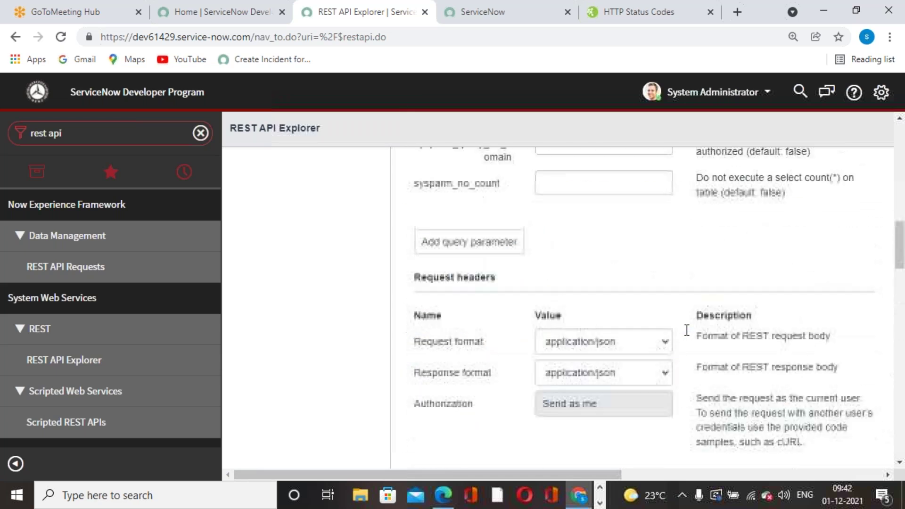
scroll(685, 329, "up", 3)
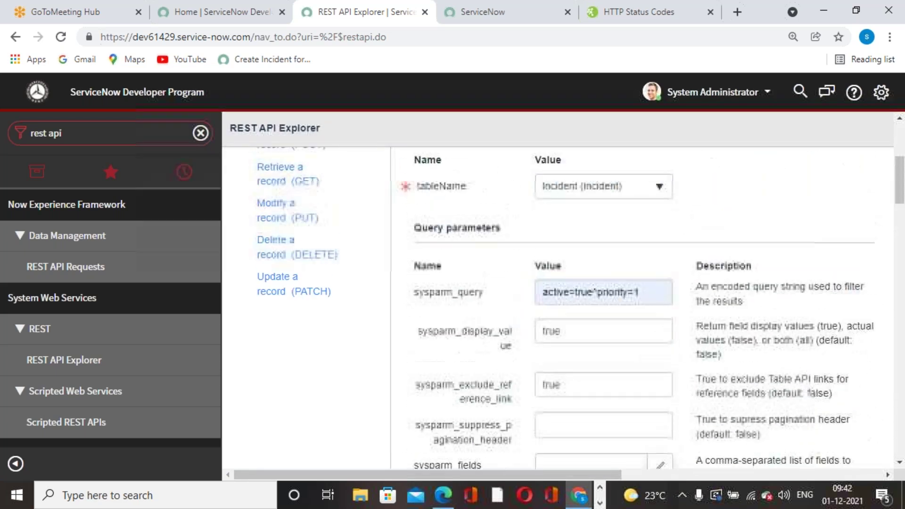
scroll(565, 363, "down", 3)
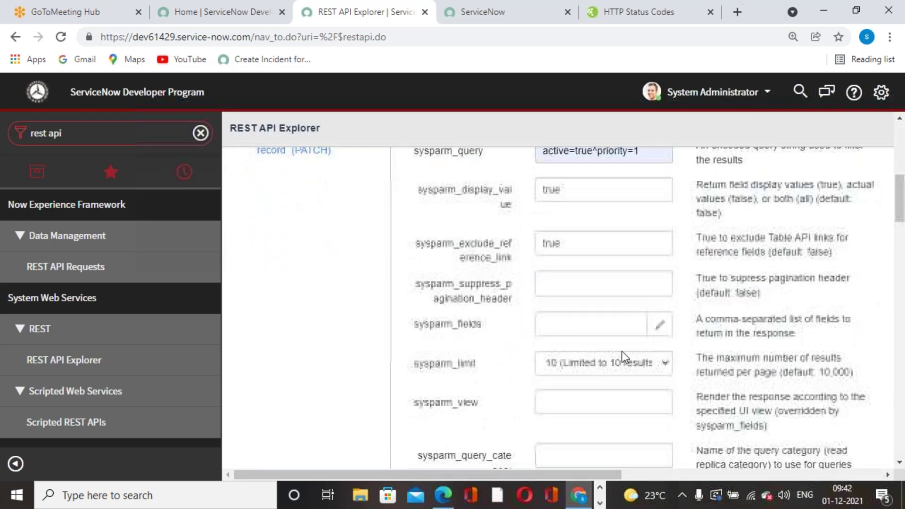
left_click(673, 330)
scroll(387, 345, "down", 2)
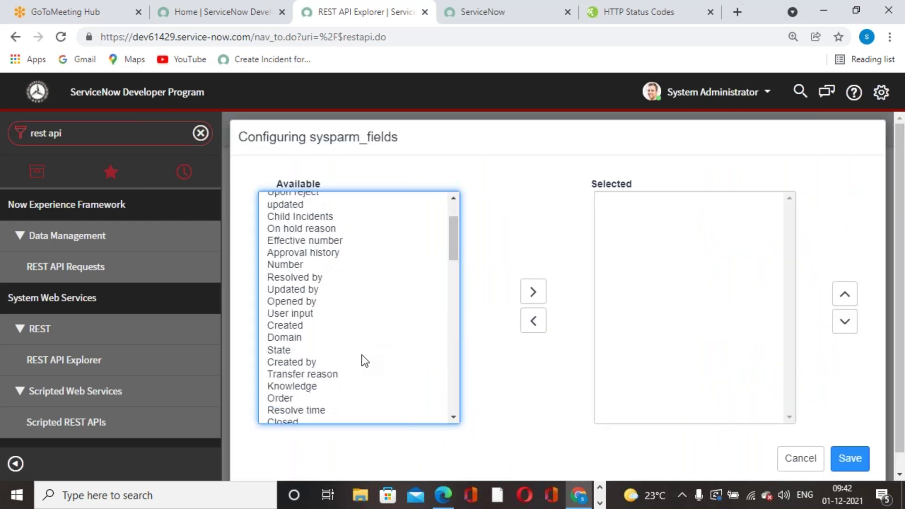
key("n")
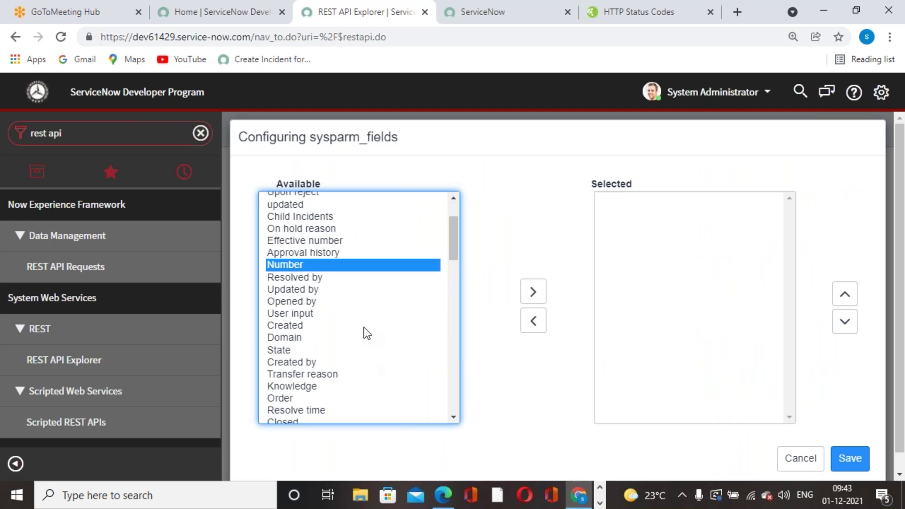
left_click(534, 292)
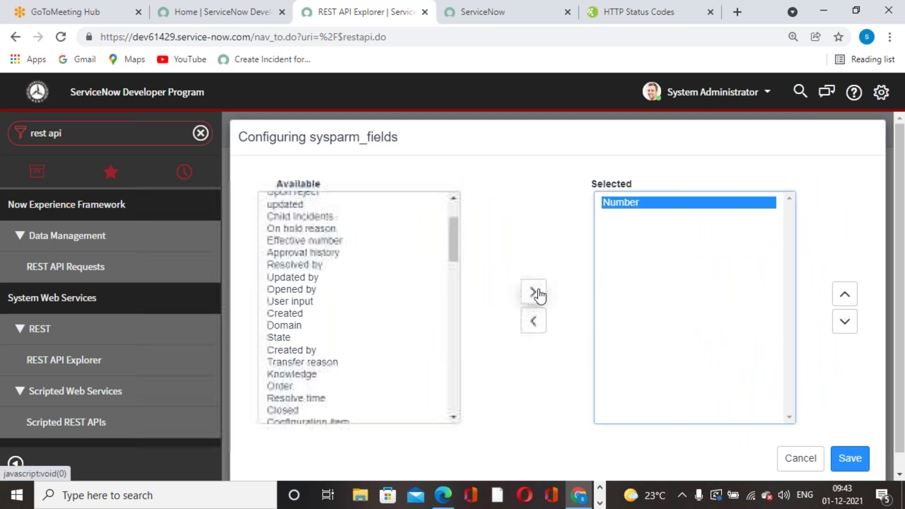
Add the State field to the selected fields for sysparm_fields.
left_click(283, 339)
key("n")
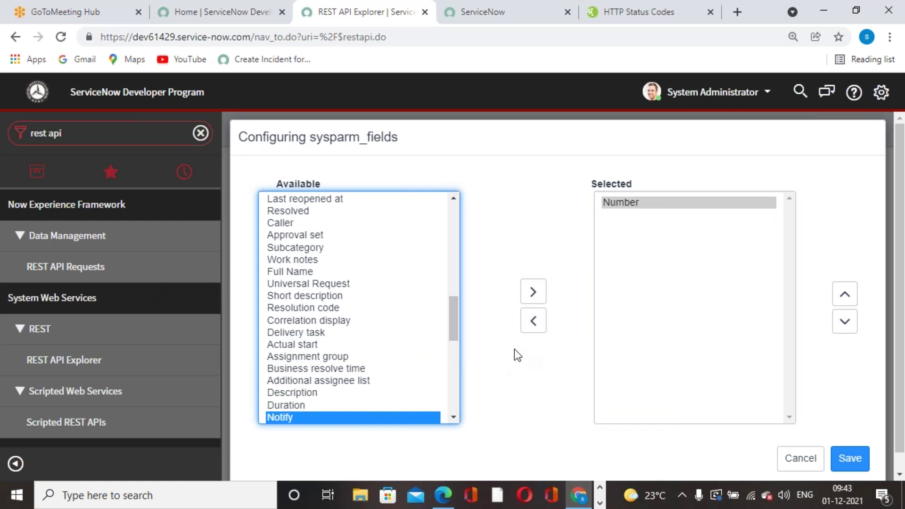
key("Down")
key("Down")
key("Down")
key("Down")
key("Down")
key("Down")
key("Down")
key("Down")
key("Down")
key("Down")
key("Down")
key("Down")
key("Down")
key("Down")
key("Down")
key("Down")
key("Down")
key("Down")
key("Down")
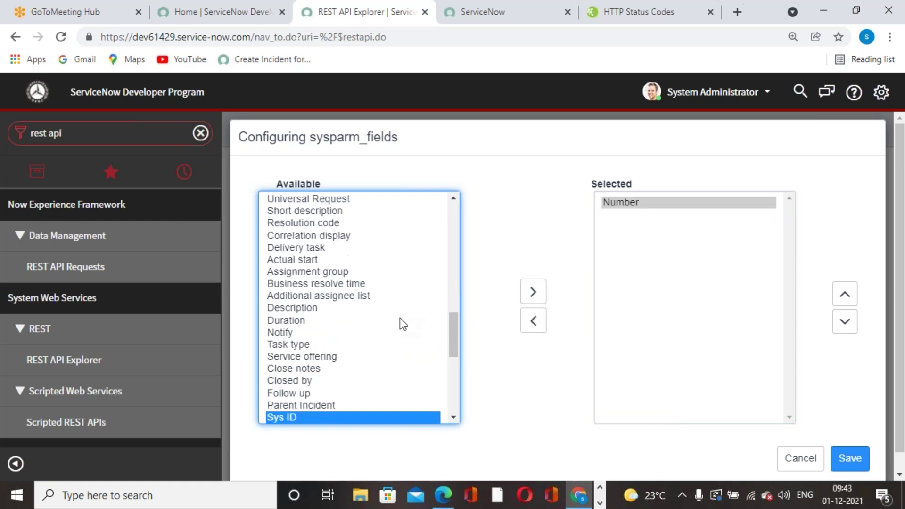
key("s")
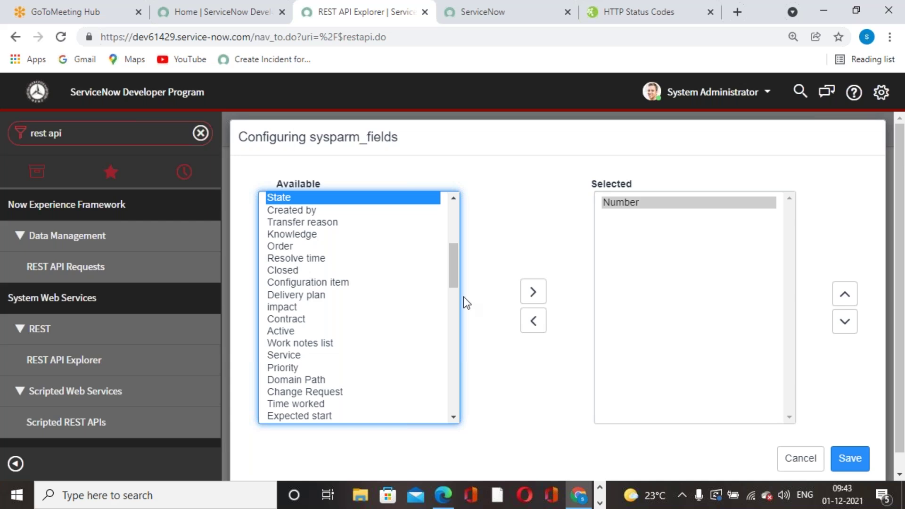
left_click(533, 292)
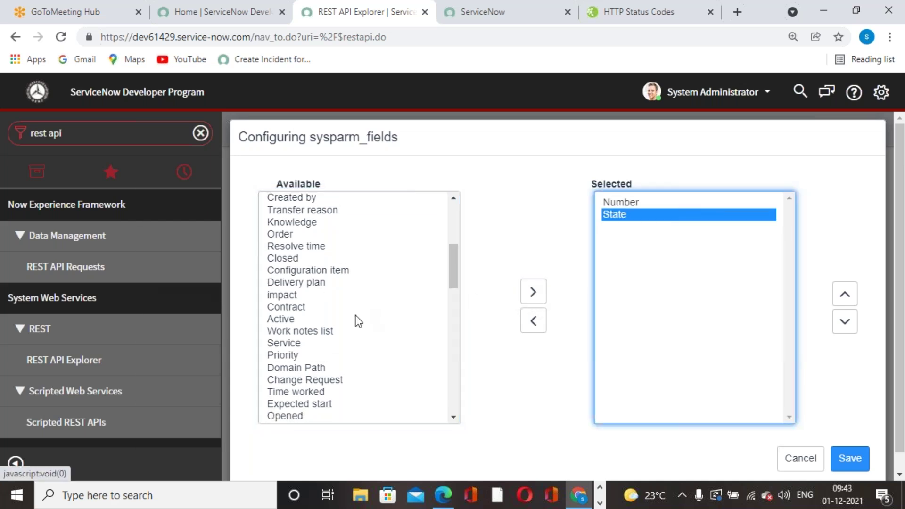
Add the Priority field to the selected fields for sysparm_fields.
left_click(329, 344)
key("p")
key("p")
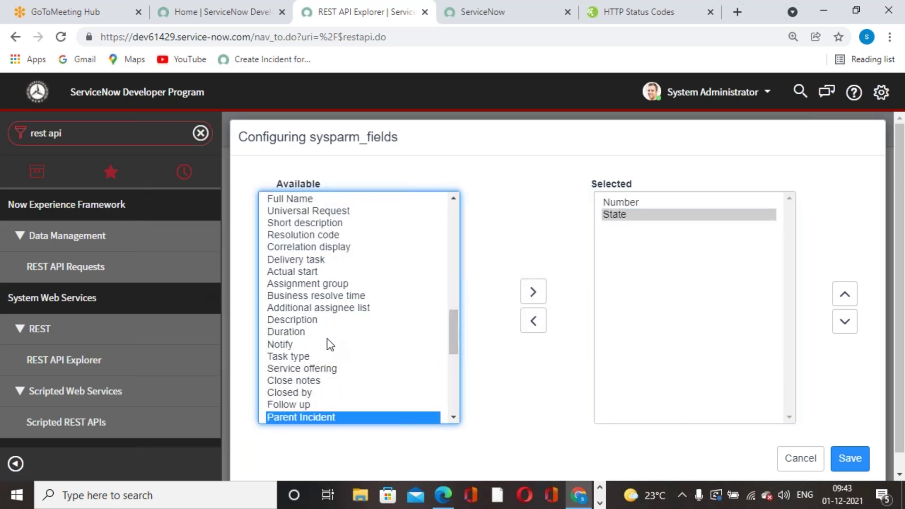
key("p")
key("p")
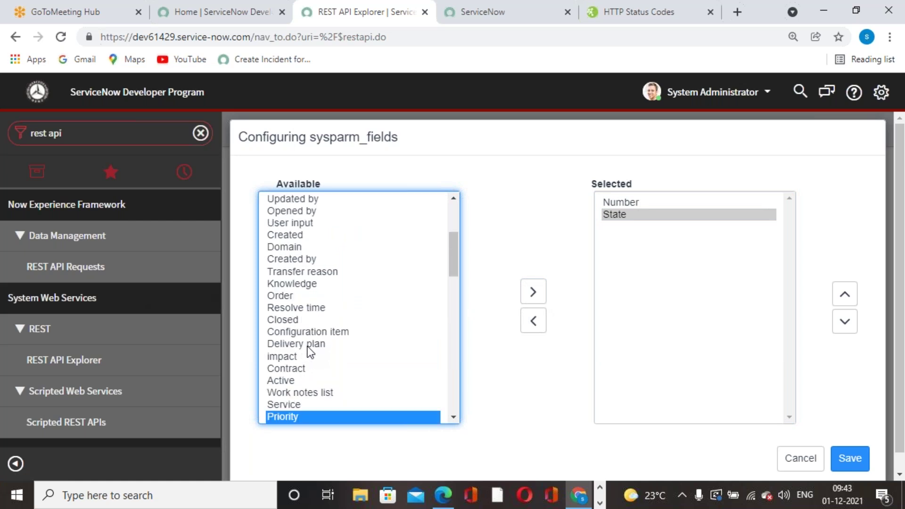
left_click(535, 295)
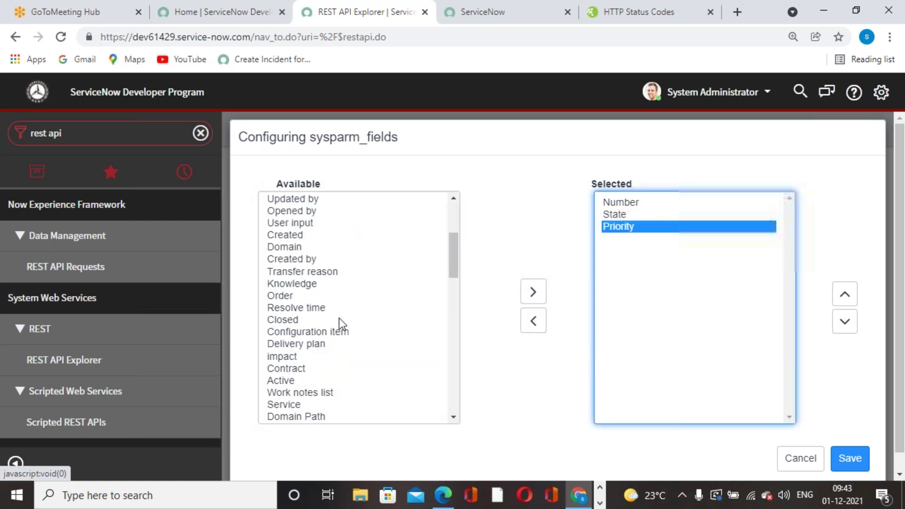
Add the Short description field to the selected fields for sysparm_fields.
left_click(299, 330)
key("s")
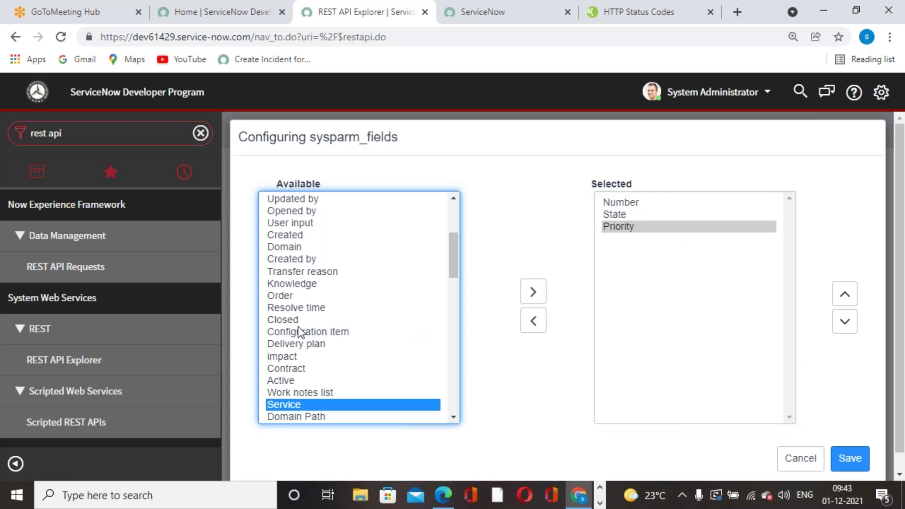
key("s")
key("s")
key("s")
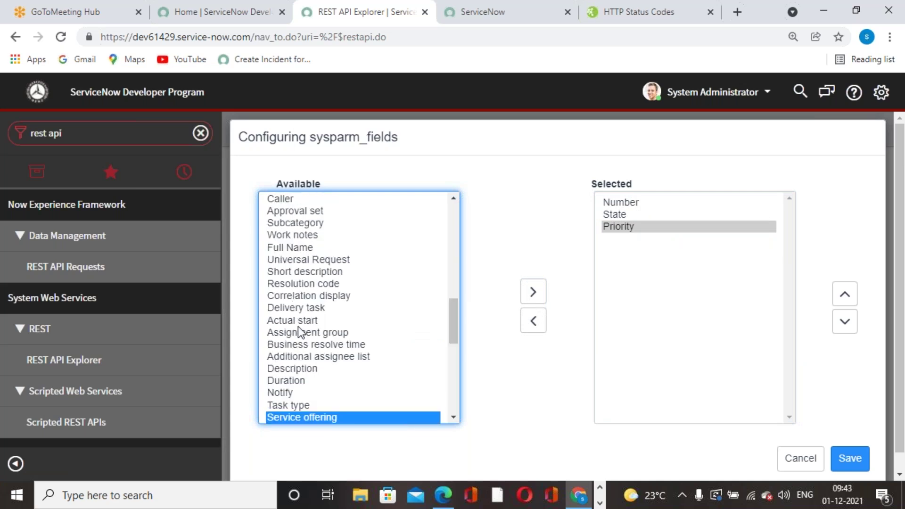
key("s")
key("s")
key("s")
key("s")
key("s")
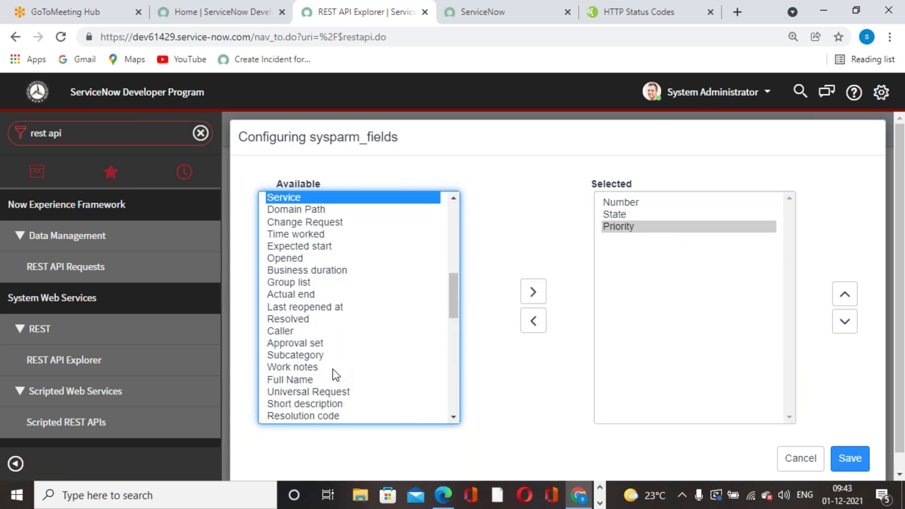
key("s")
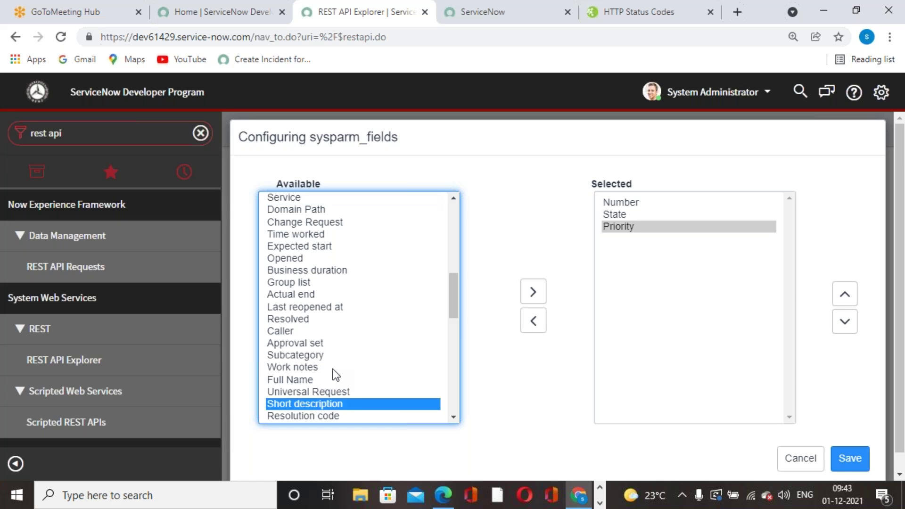
left_click(533, 293)
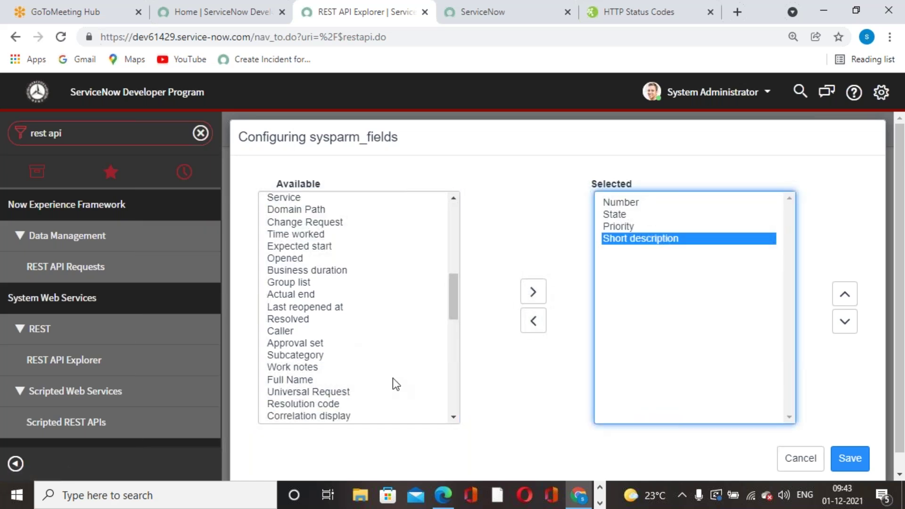
Add the Caller field to the selected fields and save the sysparm_fields configuration.
scroll(393, 379, "down", 3)
scroll(394, 379, "down", 5)
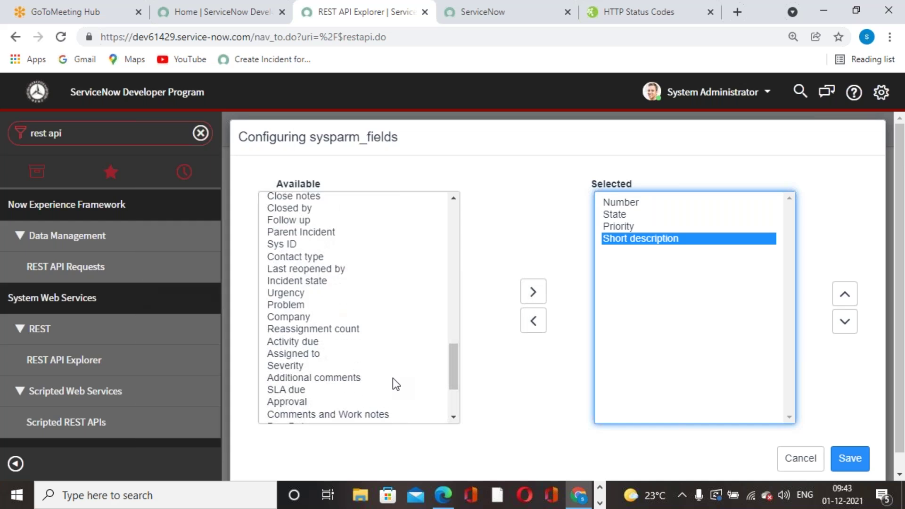
left_click(393, 378)
key("c")
key("c")
key("c")
key("c")
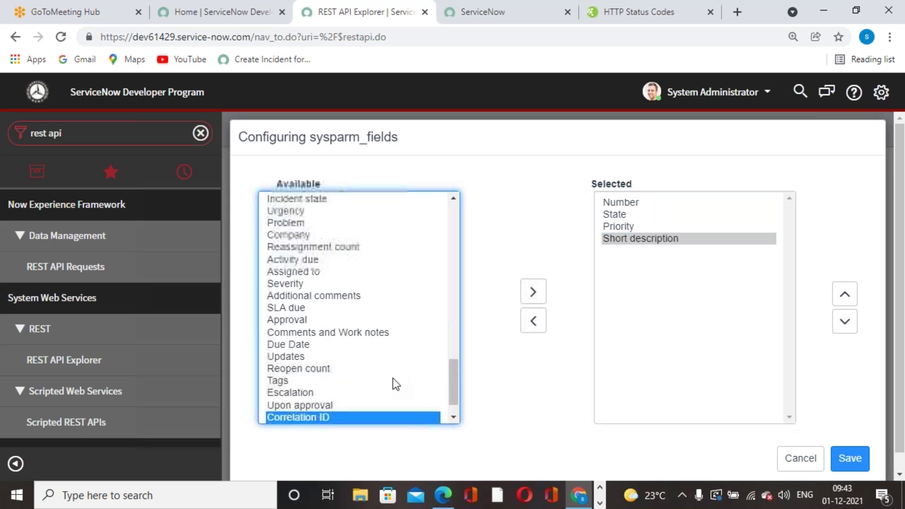
key("c")
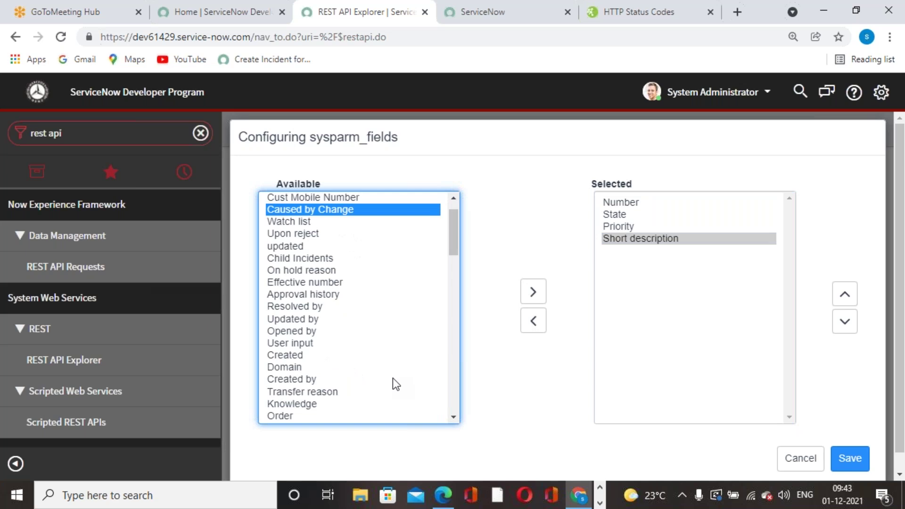
key("c")
key("c")
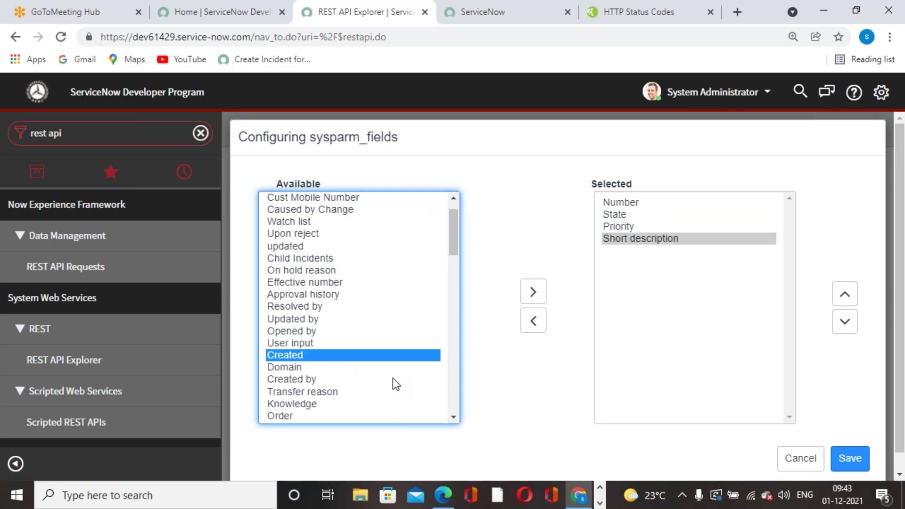
key("c")
key("c")
key("c")
key("c")
key("c")
key("c")
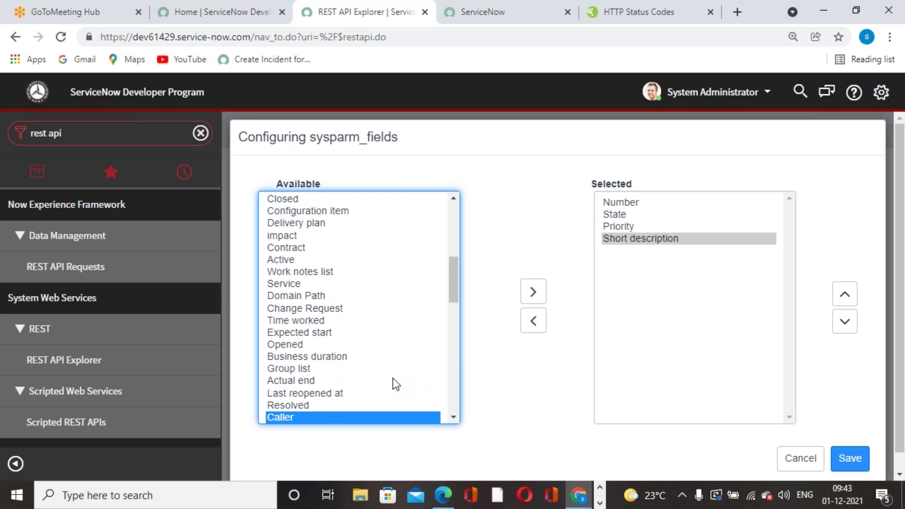
left_click(536, 289)
scroll(643, 333, "down", 1)
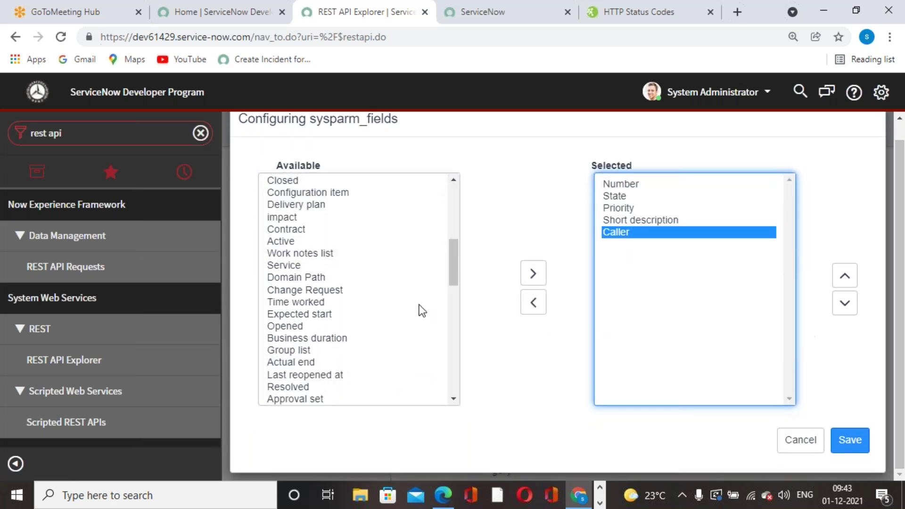
left_click(852, 444)
Resend the GET request limited to the selected fields and examine the incident records in the response body.
scroll(839, 359, "down", 10)
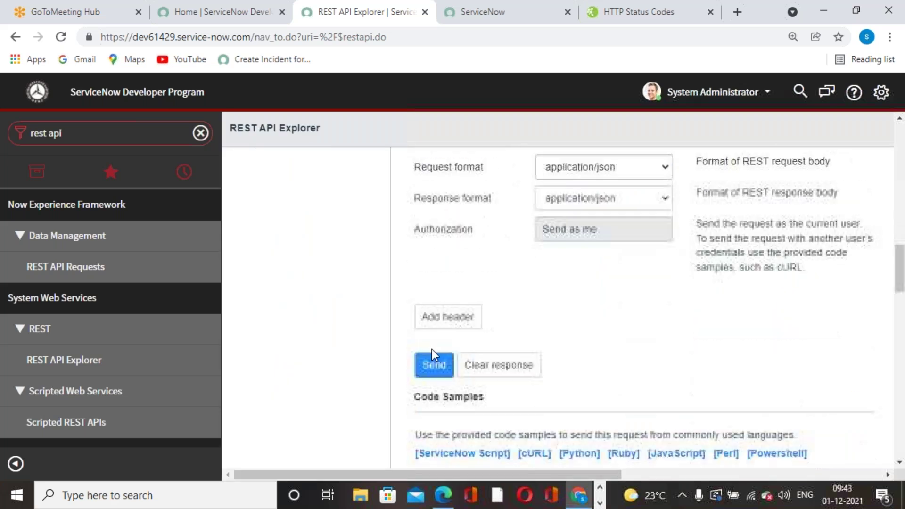
scroll(432, 350, "down", 8)
scroll(431, 350, "up", 9)
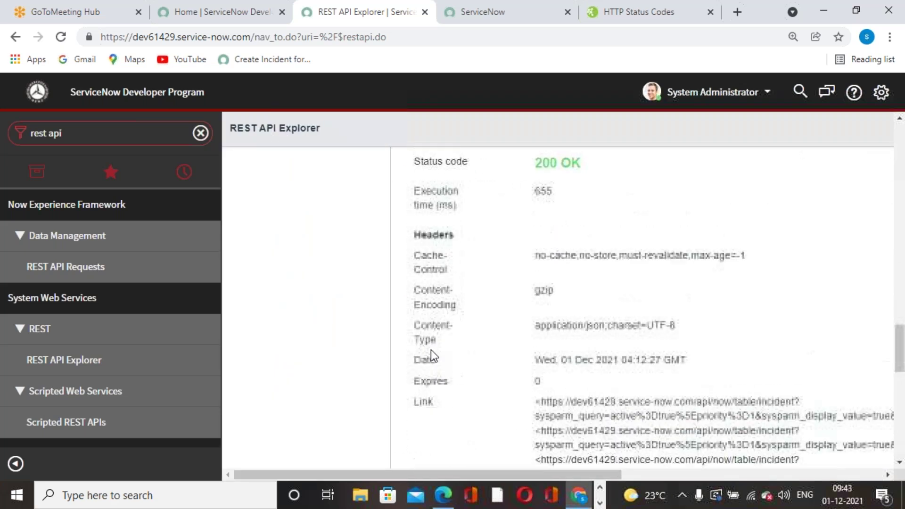
scroll(431, 350, "up", 3)
left_click(436, 262)
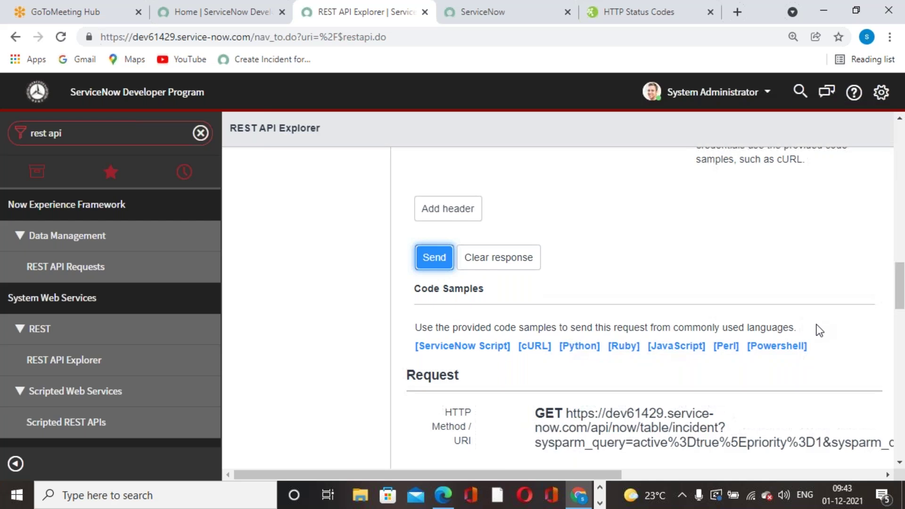
scroll(819, 330, "down", 2)
scroll(817, 325, "down", 7)
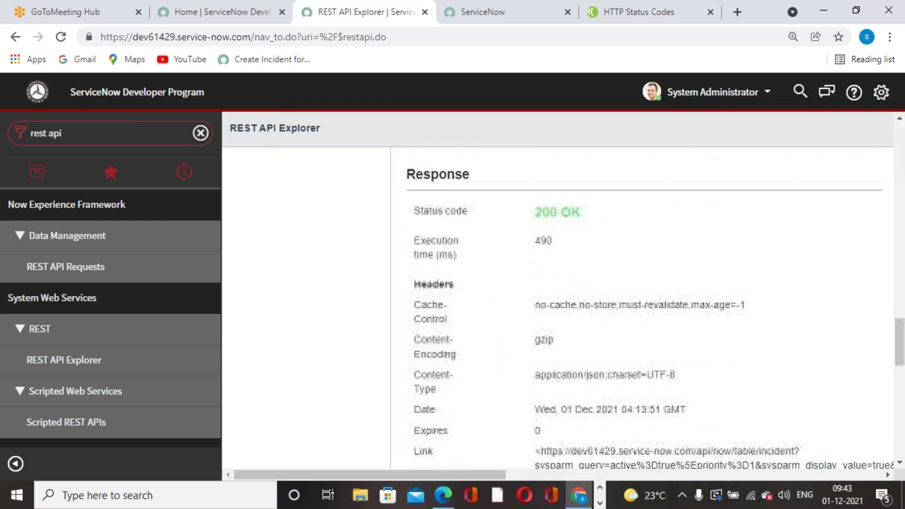
scroll(783, 328, "down", 10)
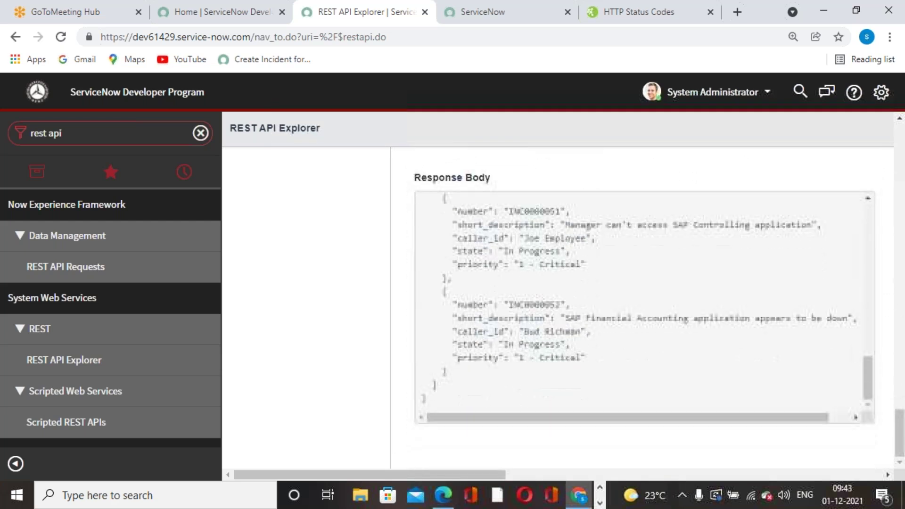
left_click_drag(870, 383, 881, 196)
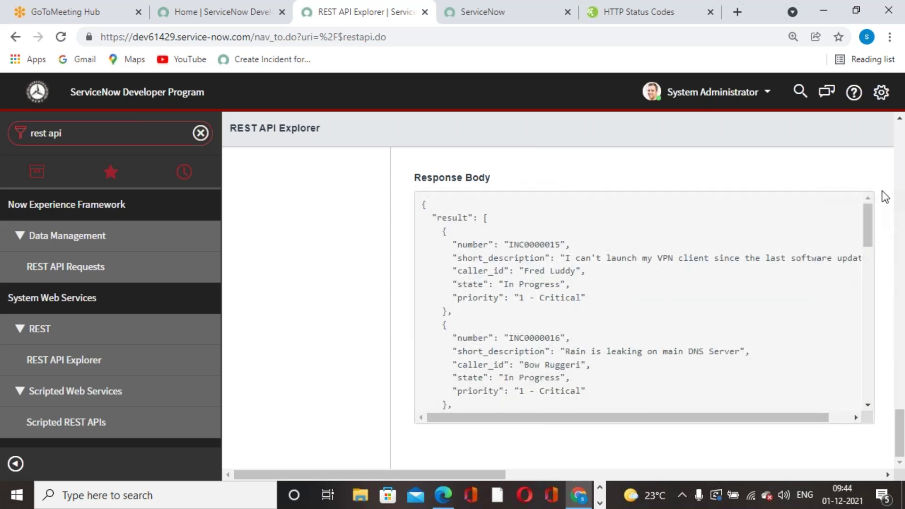
scroll(579, 351, "down", 1)
scroll(579, 352, "down", 3)
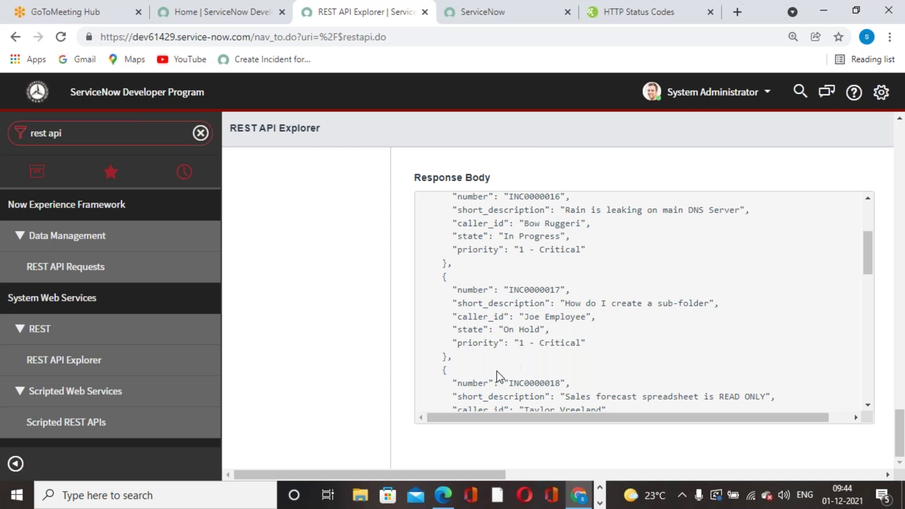
scroll(584, 317, "down", 5)
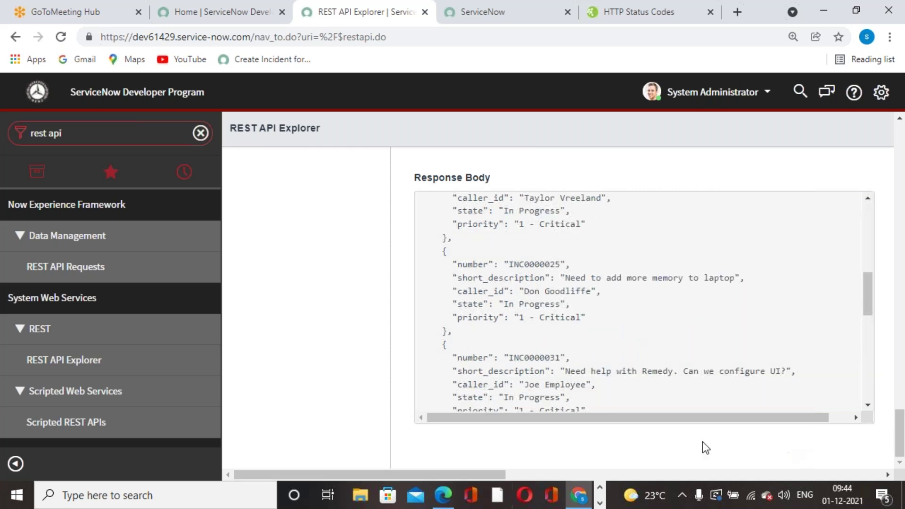
Set the sysparm_suppress_pagination_header query parameter to true for the incident GET request.
left_click(502, 24)
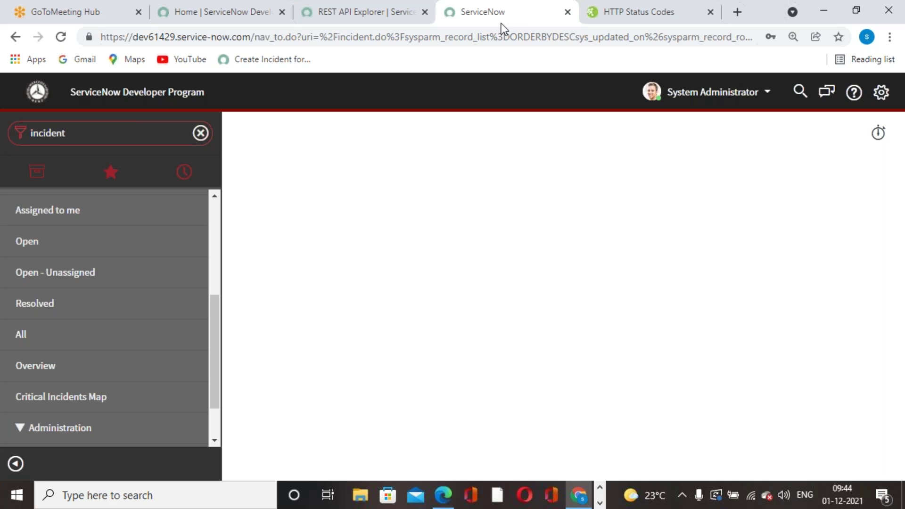
left_click(411, 14)
scroll(534, 304, "up", 1)
scroll(534, 305, "up", 3)
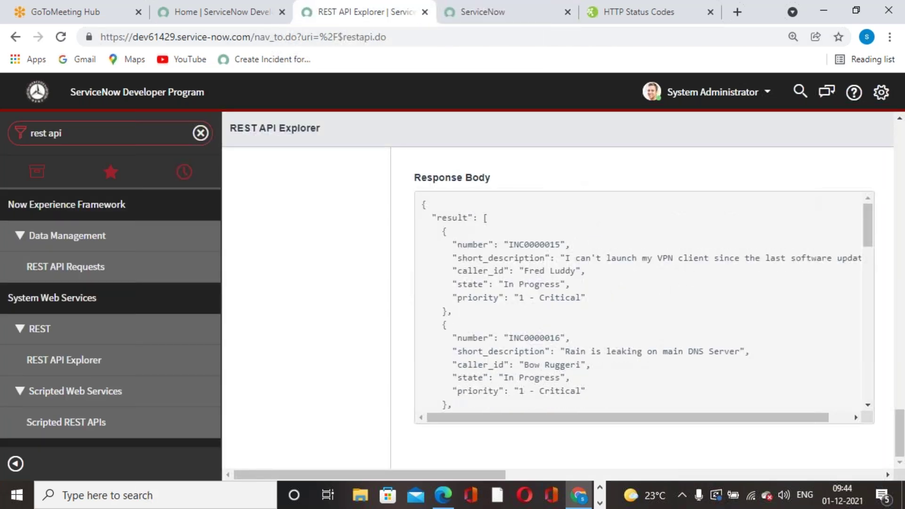
scroll(384, 329, "up", 10)
scroll(661, 281, "up", 12)
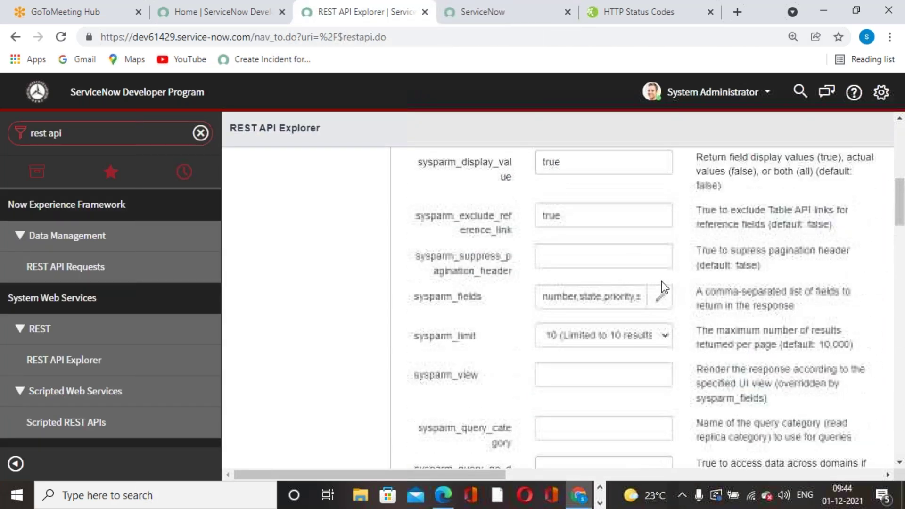
scroll(661, 281, "down", 6)
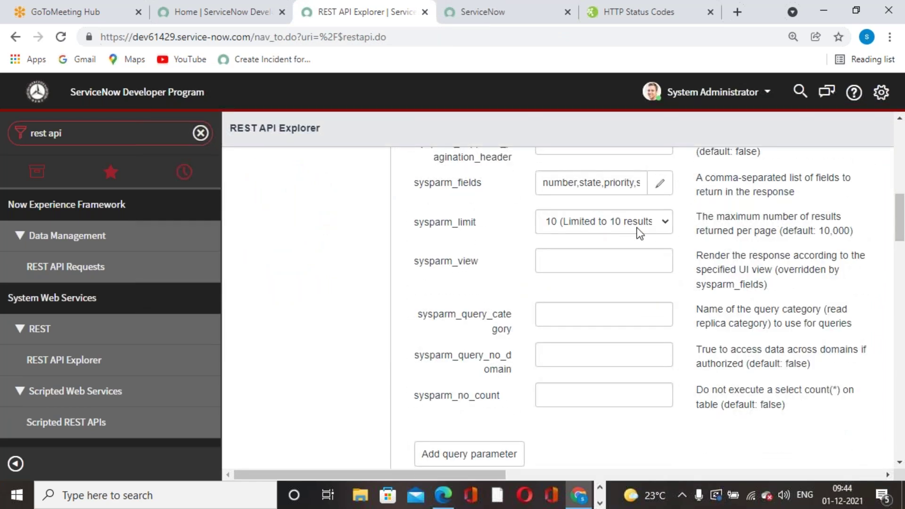
scroll(640, 233, "up", 3)
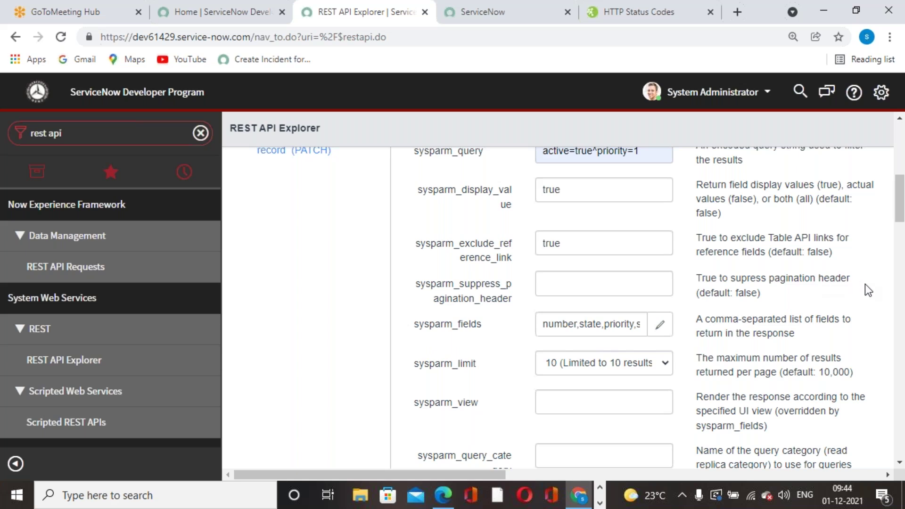
left_click(647, 288)
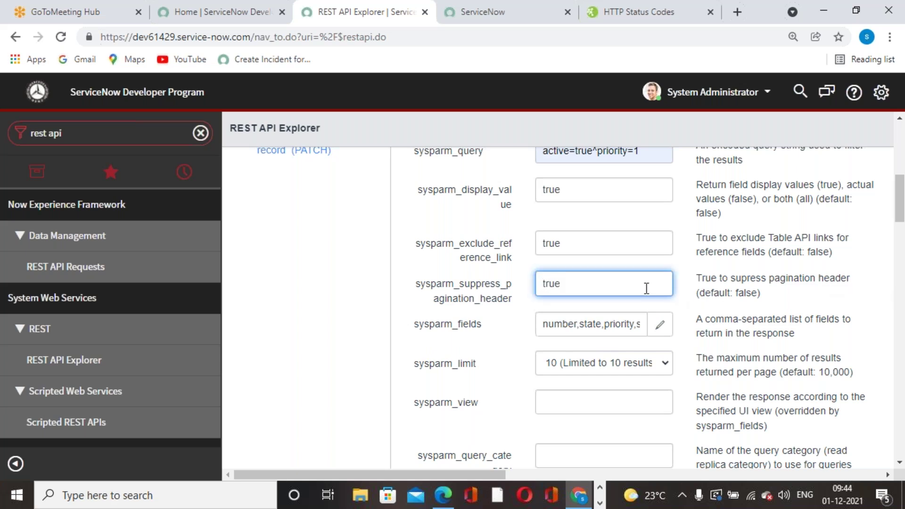
Resend the GET request and copy its complete HTTP method and URI, from GET through sysparm_limit.
scroll(650, 311, "down", 3)
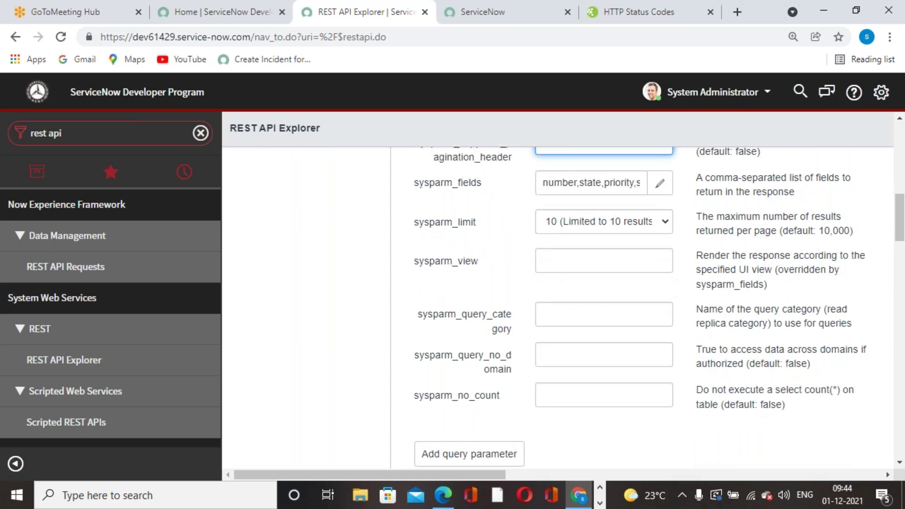
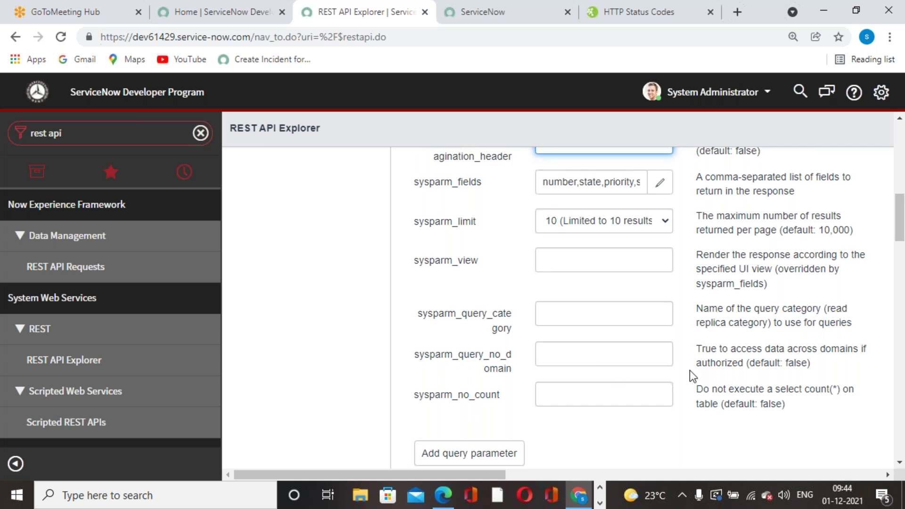
scroll(689, 370, "down", 1)
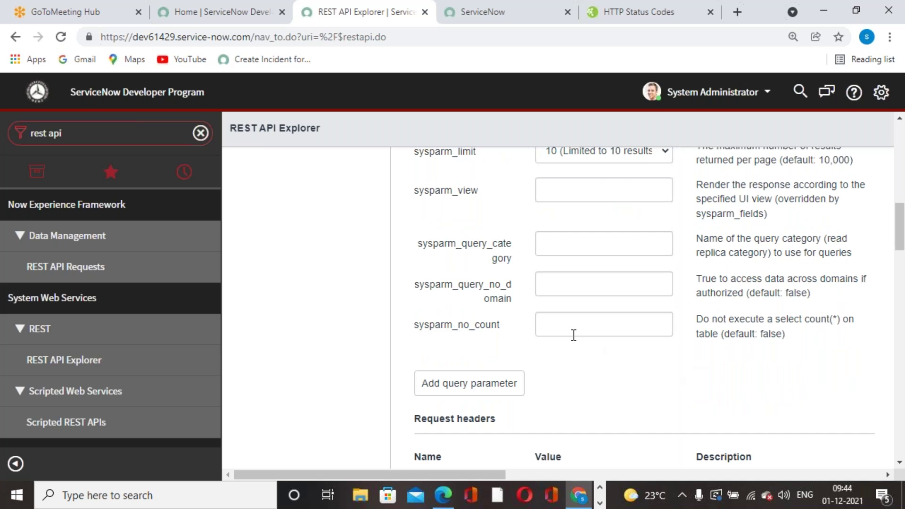
scroll(574, 335, "down", 7)
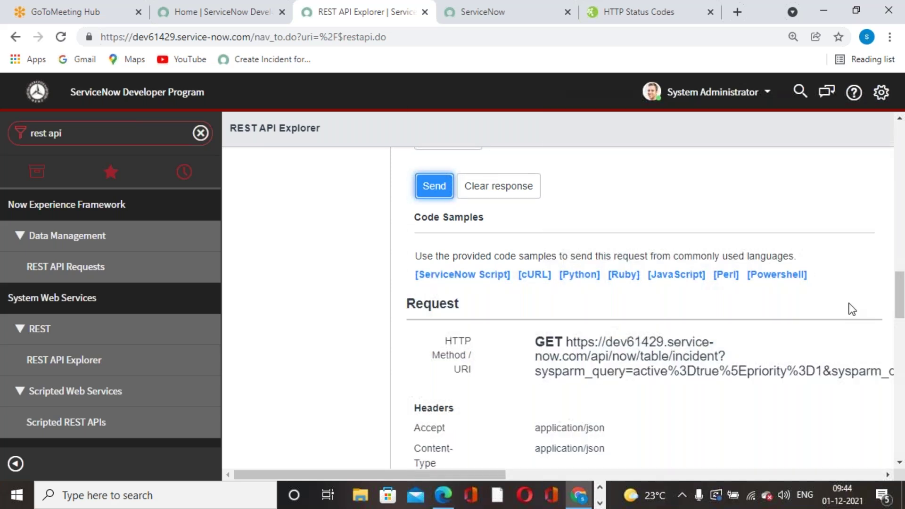
scroll(848, 305, "down", 2)
scroll(679, 279, "up", 1)
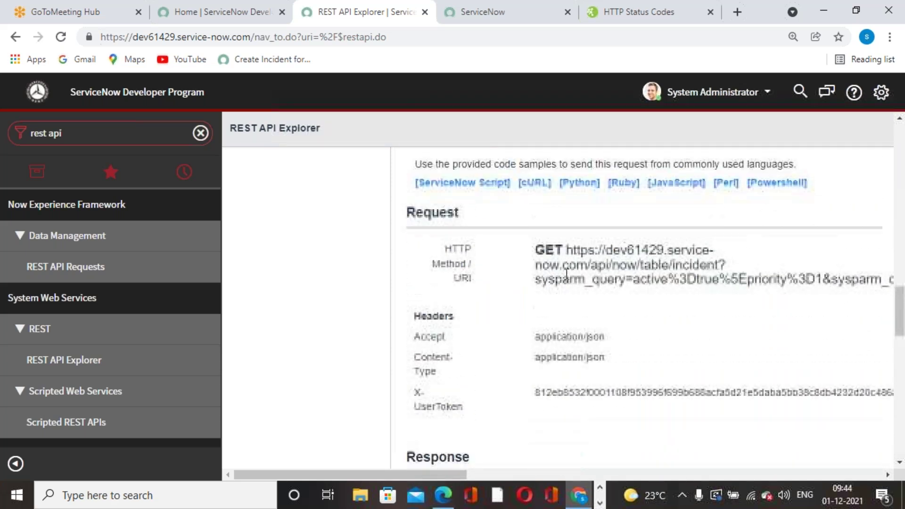
left_click_drag(536, 249, 893, 280)
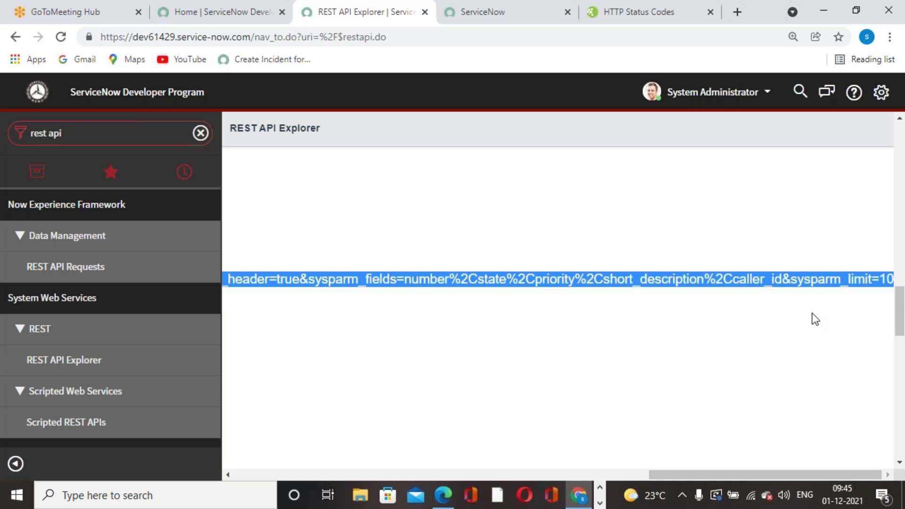
Open a new maximized Notepad document and paste the copied GET request URI into it.
left_click(170, 492)
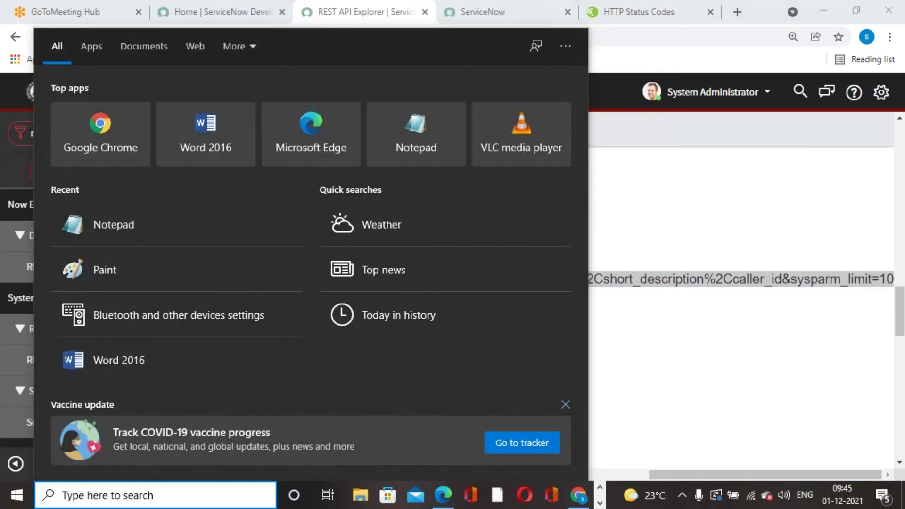
type("note")
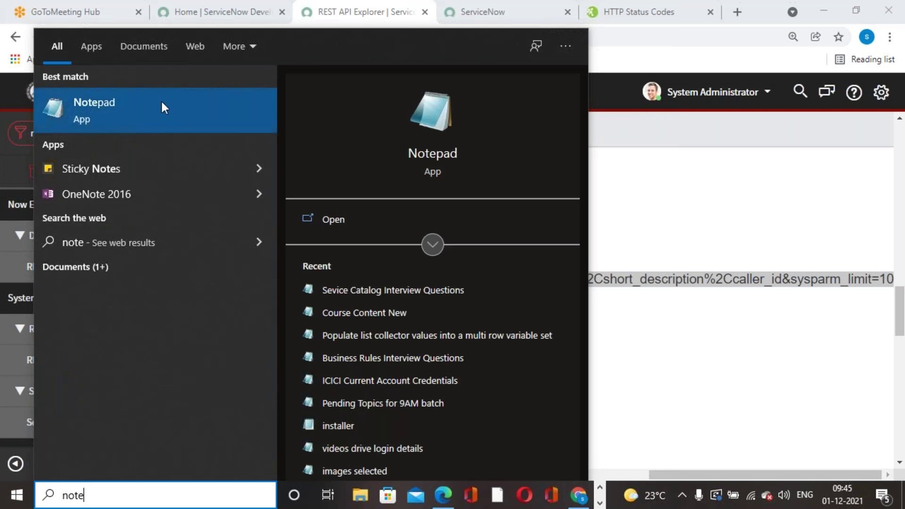
left_click(162, 105)
key("ctrl+v")
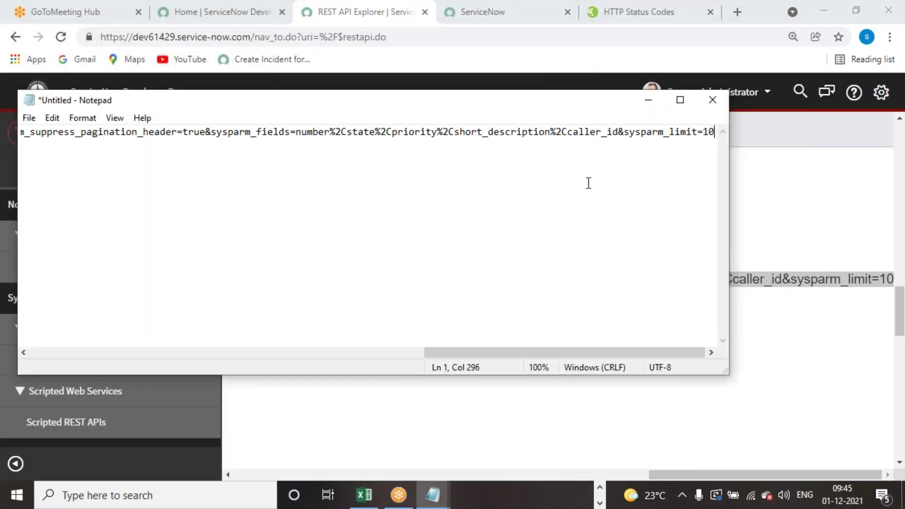
left_click(681, 100)
scroll(425, 330, "left", 5)
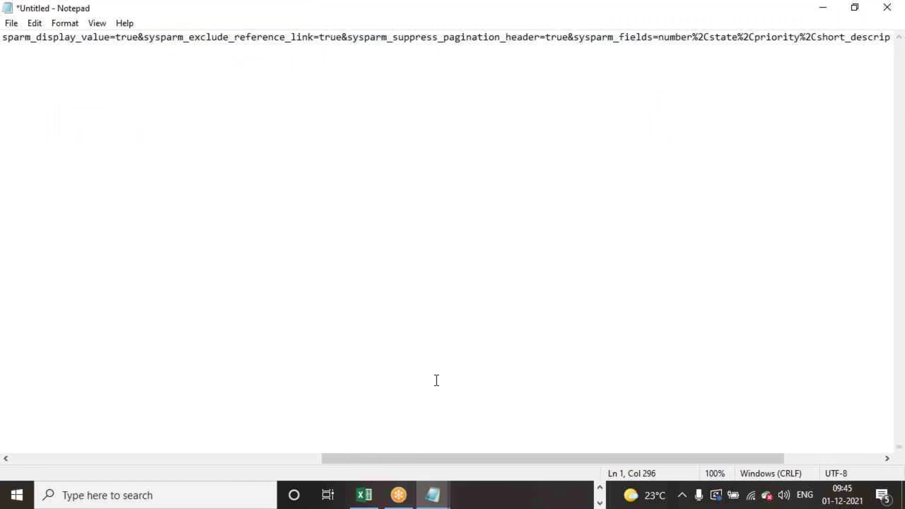
scroll(437, 378, "left", 10)
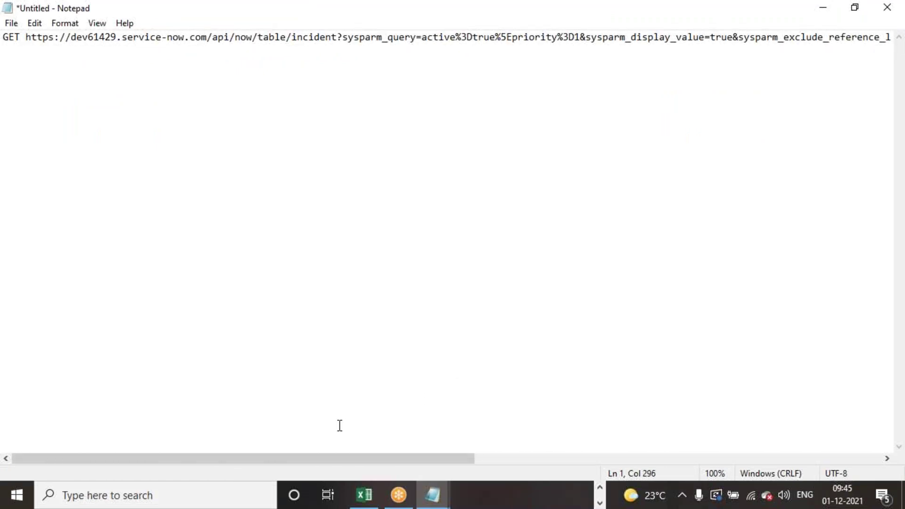
left_click(610, 3)
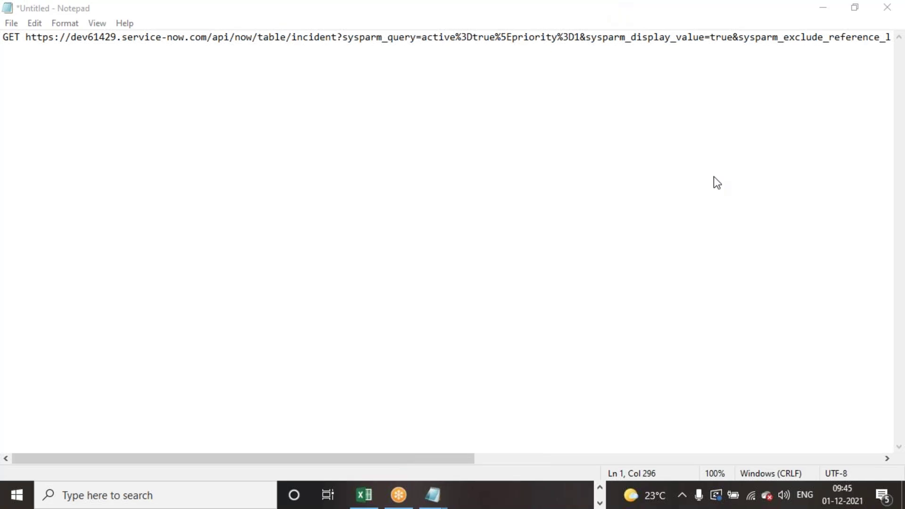
Insert a line break before sysparm_display_value in the pasted request URI.
left_click_drag(468, 460, 653, 465)
left_click_drag(544, 461, 414, 460)
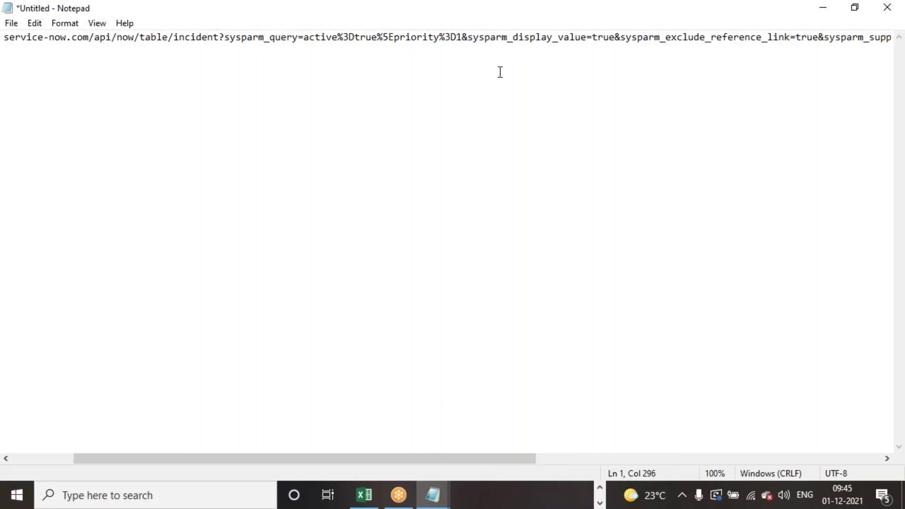
left_click_drag(508, 458, 391, 445)
left_click(590, 38)
left_click(587, 36)
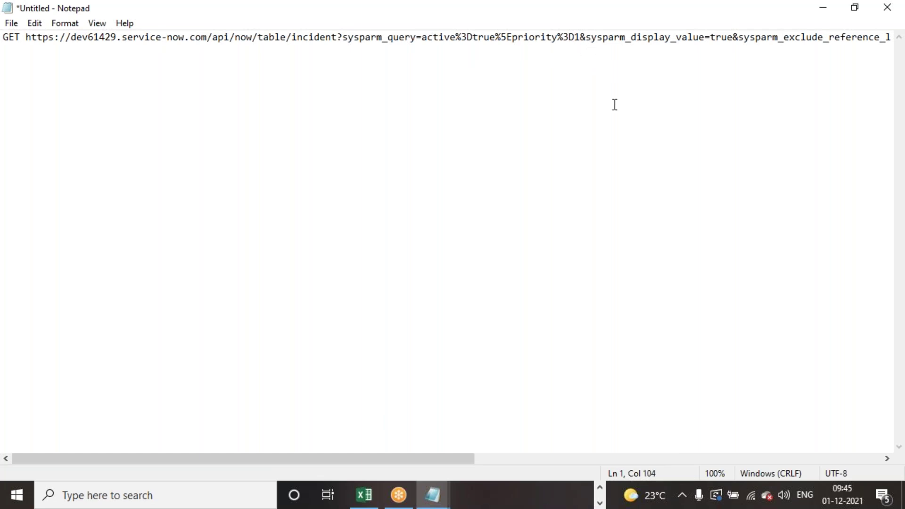
key("Return")
left_click(642, 202)
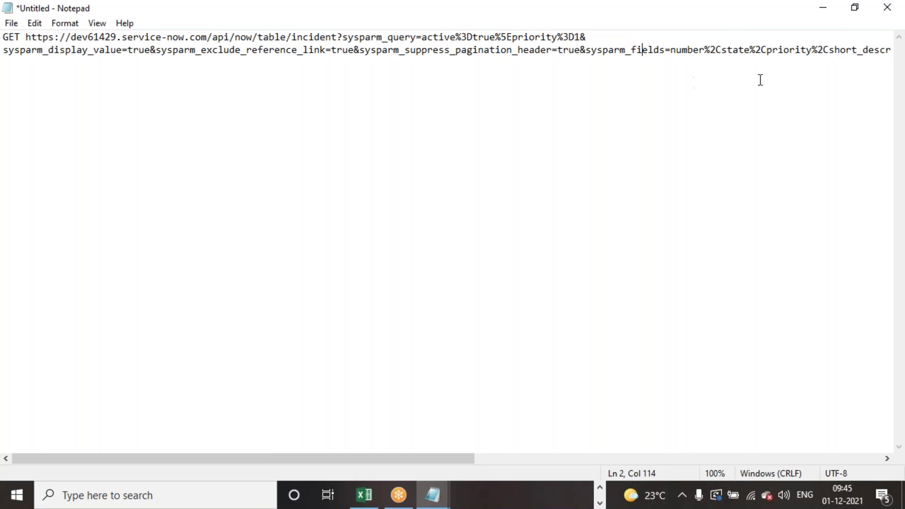
Enlarge the Notepad text to 120% zoom.
left_click_drag(465, 459, 368, 429)
key("ctrl+minus")
key("ctrl+plus")
key("ctrl+plus")
key("ctrl+plus")
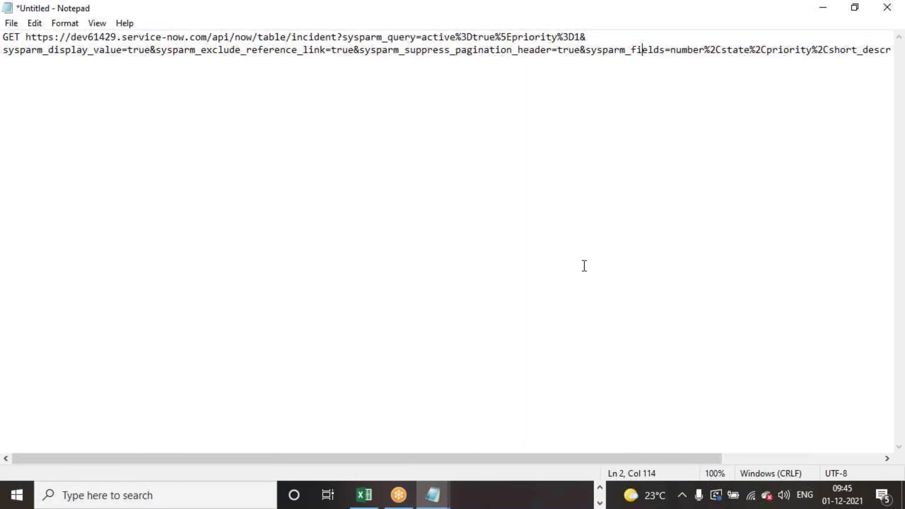
key("ctrl+minus")
key("ctrl+plus")
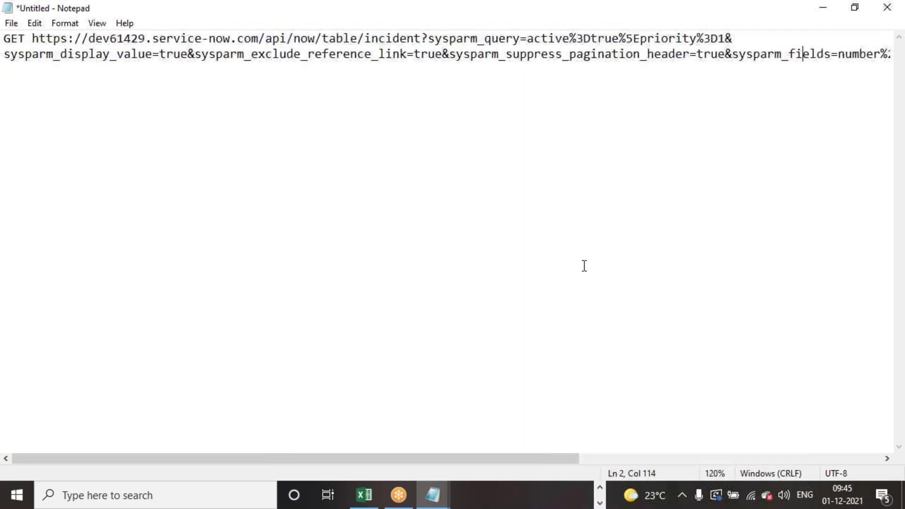
Insert line breaks before sysparm_suppress_pagination_header and before sysparm_limit in the request URI.
left_click(450, 55)
key("Return")
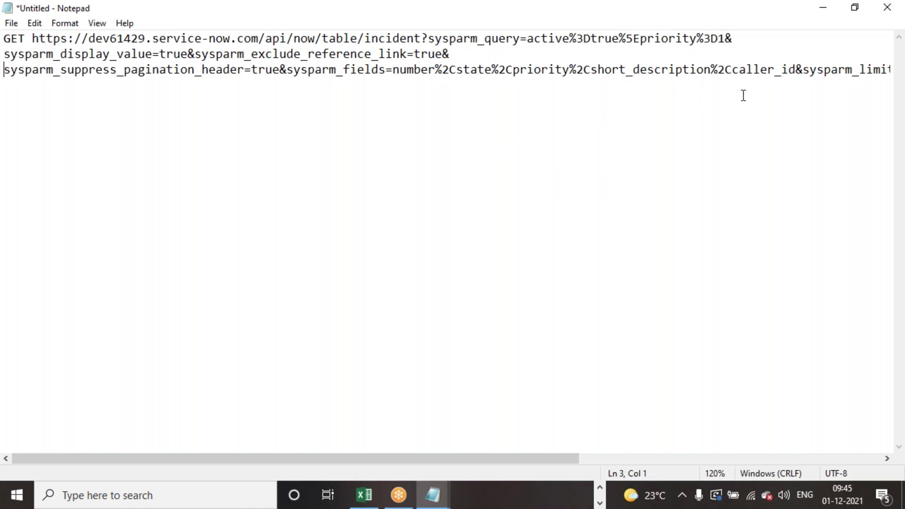
left_click(805, 70)
key("Return")
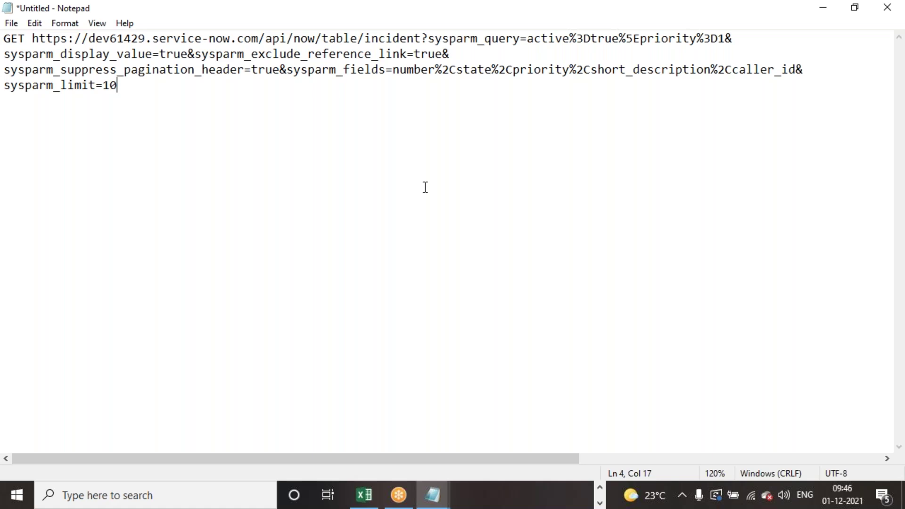
Change the sysparm_limit value at the end of the request URI to 1000.
left_click_drag(12, 37, 118, 80)
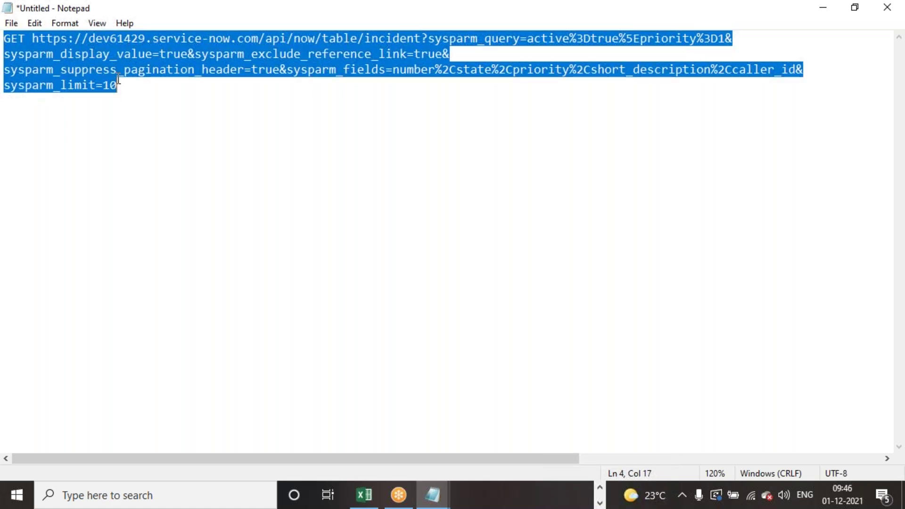
left_click(244, 149)
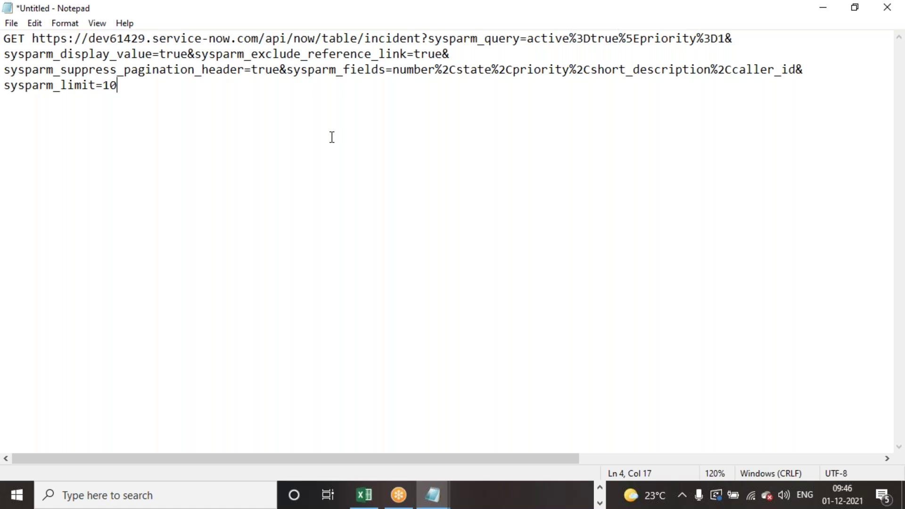
key("BackSpace")
type("100")
key("BackSpace")
key("BackSpace")
key("BackSpace")
type("000")
Switch back to the REST API Explorer in Chrome and review the Table API GET request from its endpoint to its request headers.
left_click(600, 502)
left_click(577, 499)
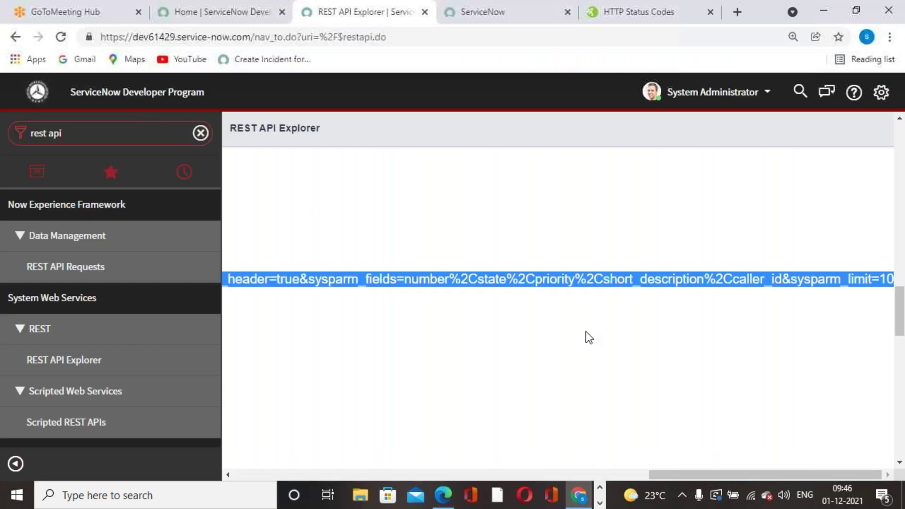
left_click_drag(675, 479, 148, 407)
left_click(505, 271)
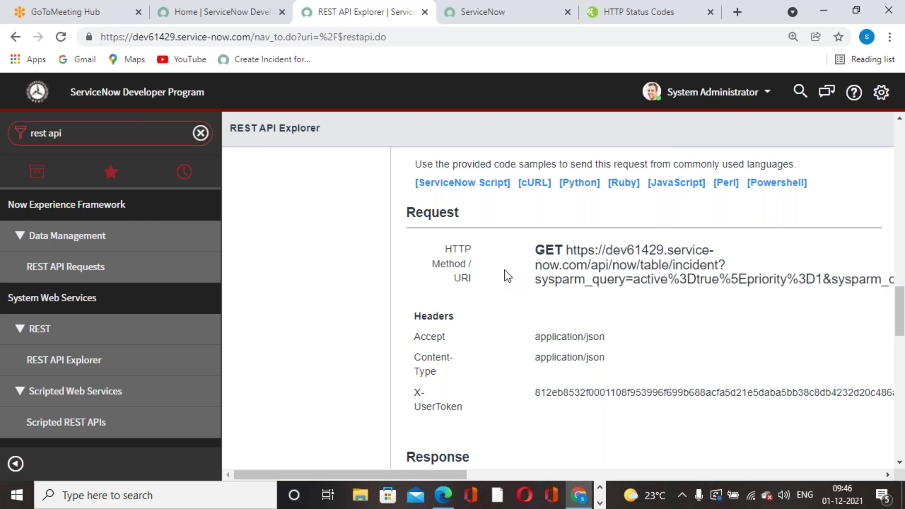
scroll(504, 270, "up", 10)
scroll(504, 270, "up", 10)
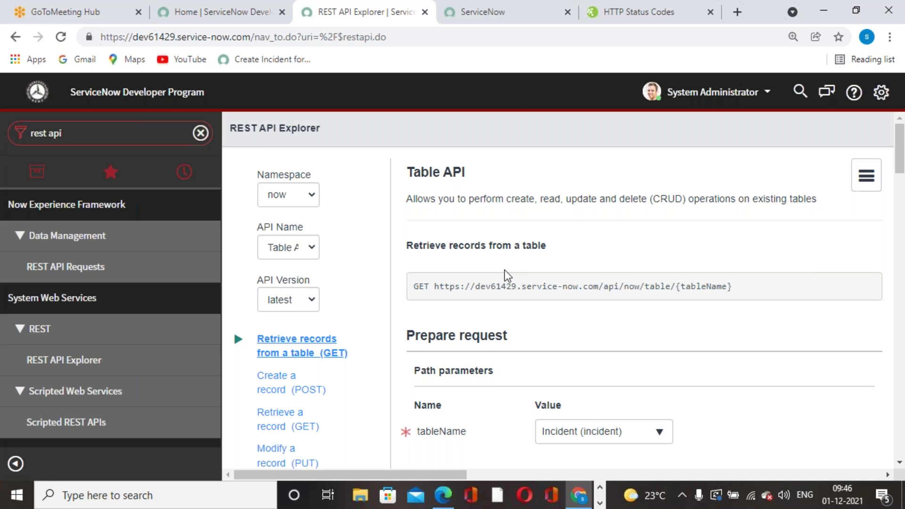
scroll(507, 274, "down", 15)
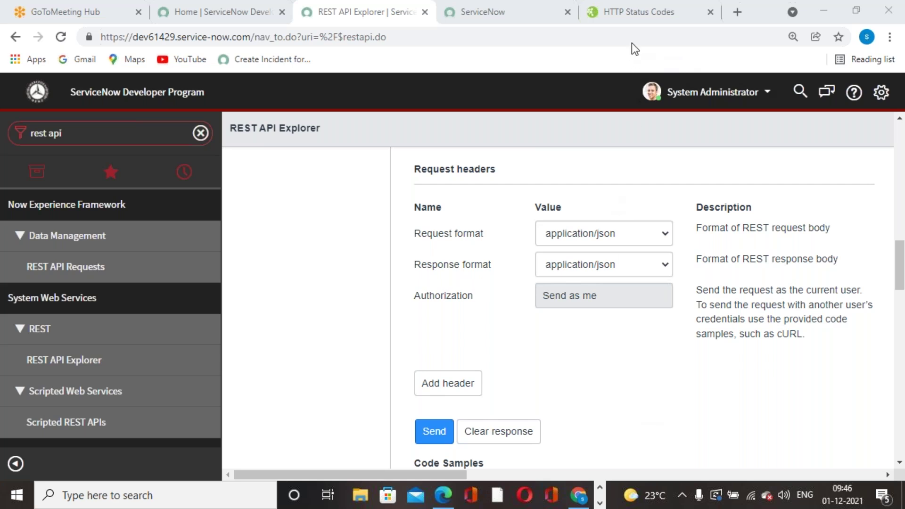
Look through the lesson topics in the ServiceNow curriculum PDF in Edge, and return to the REST API Explorer in Chrome.
left_click(576, 499)
key("alt+Tab")
scroll(551, 326, "down", 5)
scroll(550, 326, "down", 10)
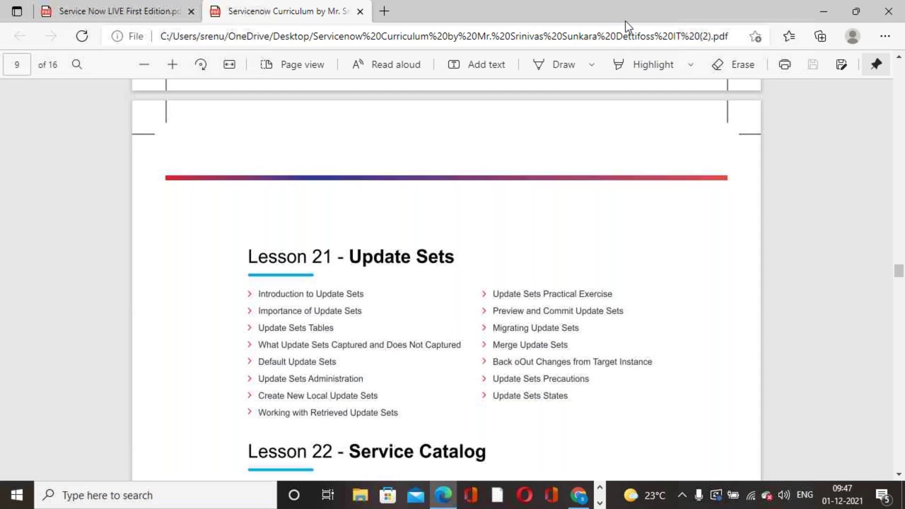
left_click(579, 495)
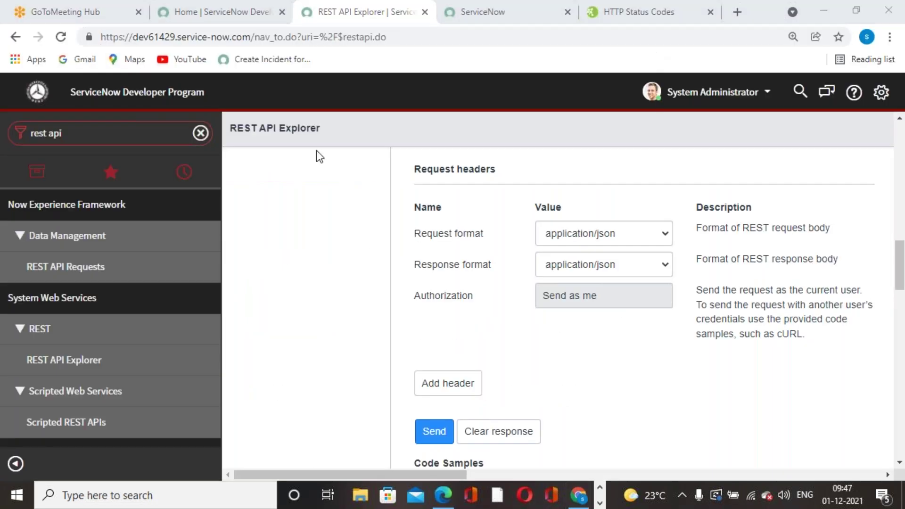
Open the list of Scripted REST APIs in ServiceNow, and add a blank browser tab.
left_click(78, 424)
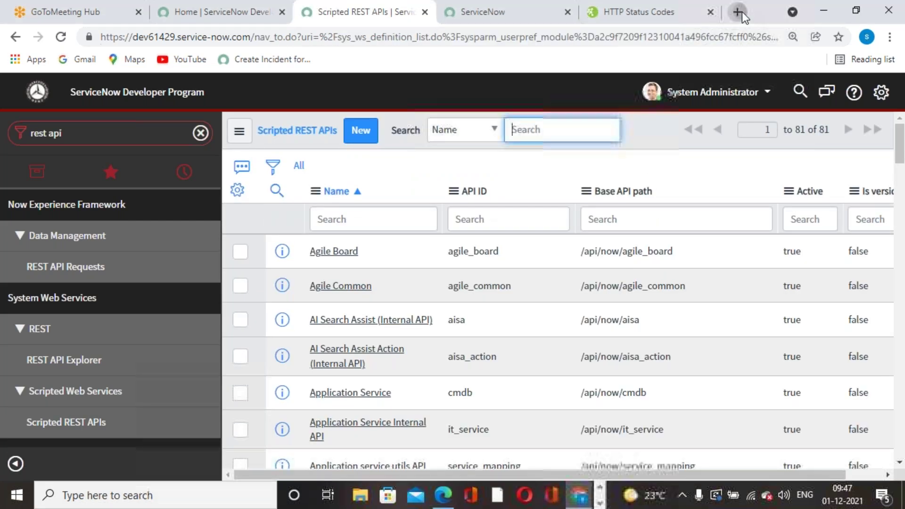
left_click(739, 12)
left_click(667, 38)
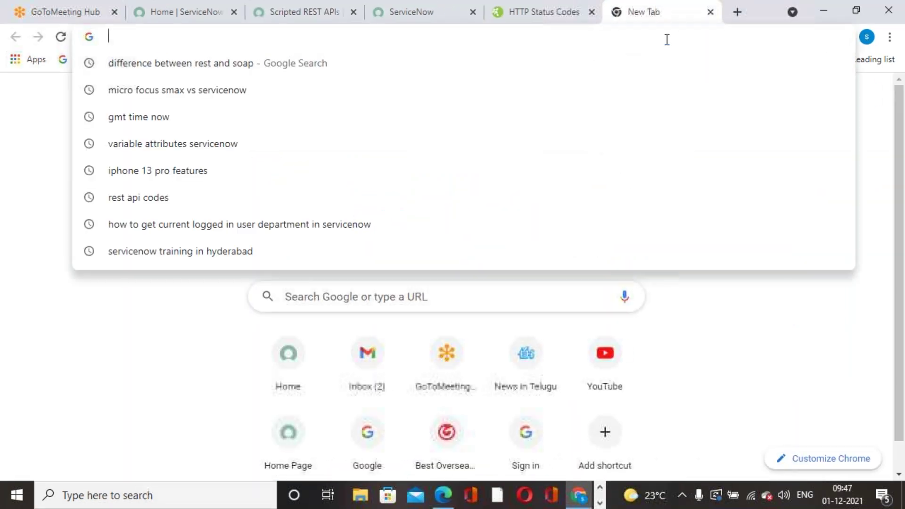
Close the HTTP Status Codes page from restfulapi.net.
left_click(575, 22)
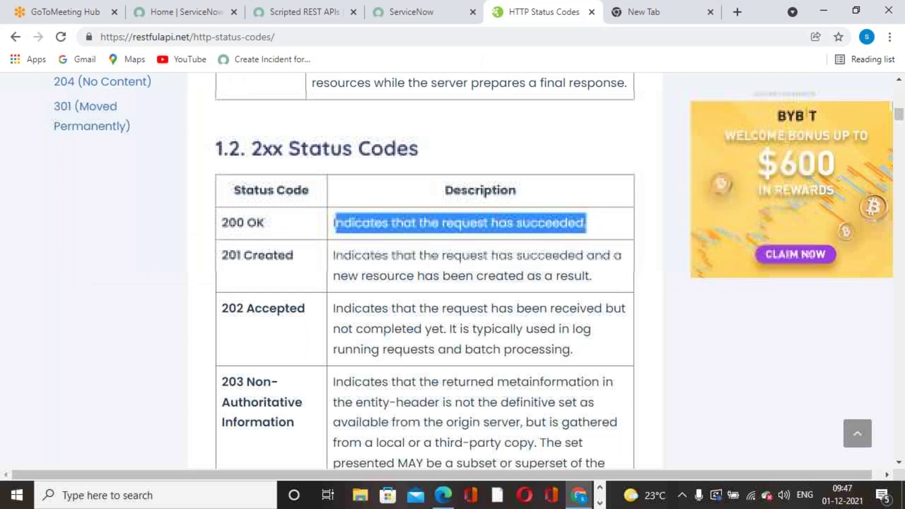
right_click(511, 22)
left_click(551, 186)
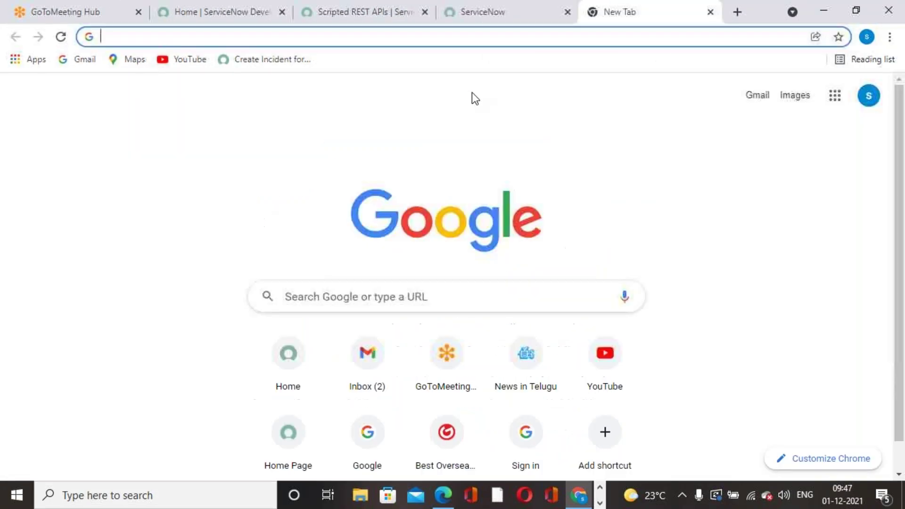
Check the ServiceNow incident page and the blank browser page, and return to the Scripted REST APIs list.
left_click(547, 14)
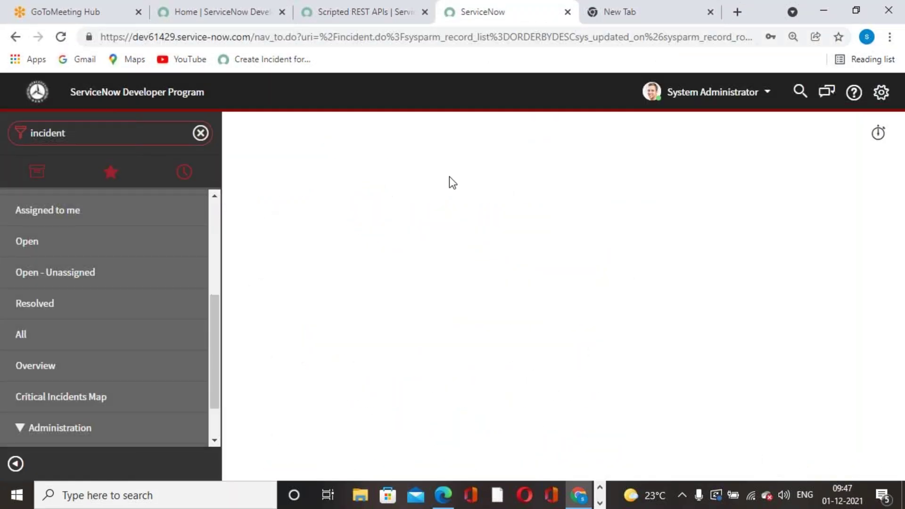
left_click(672, 17)
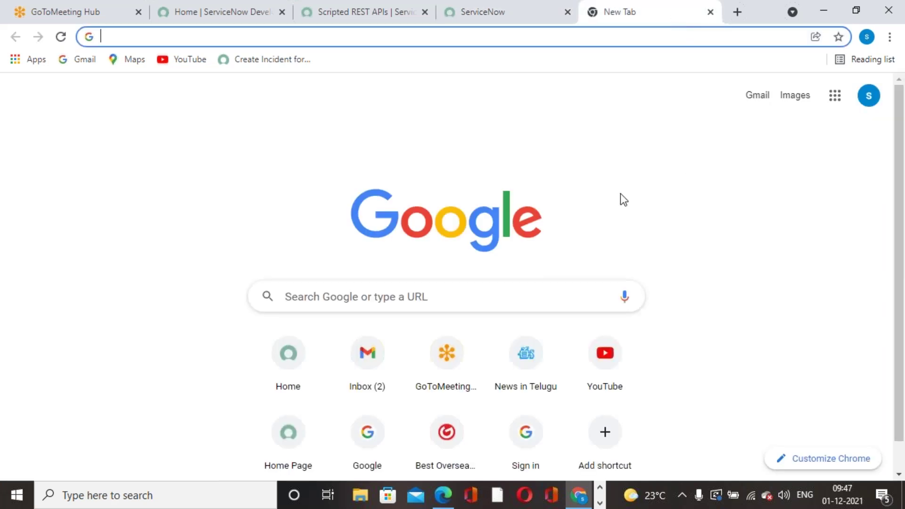
left_click(533, 22)
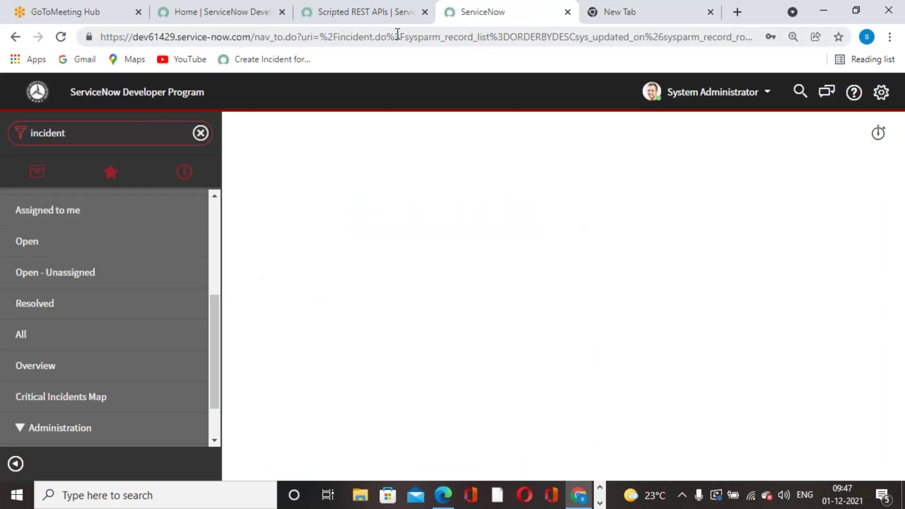
left_click(653, 23)
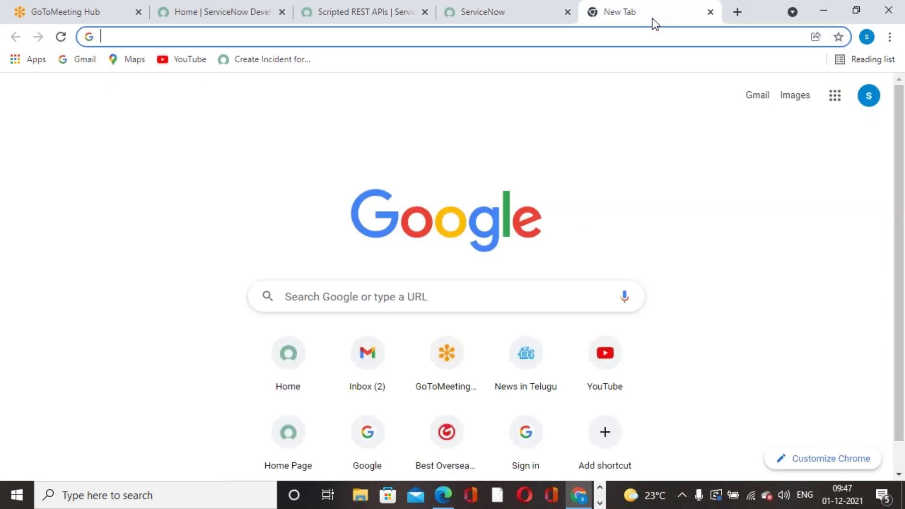
left_click(523, 23)
left_click(412, 19)
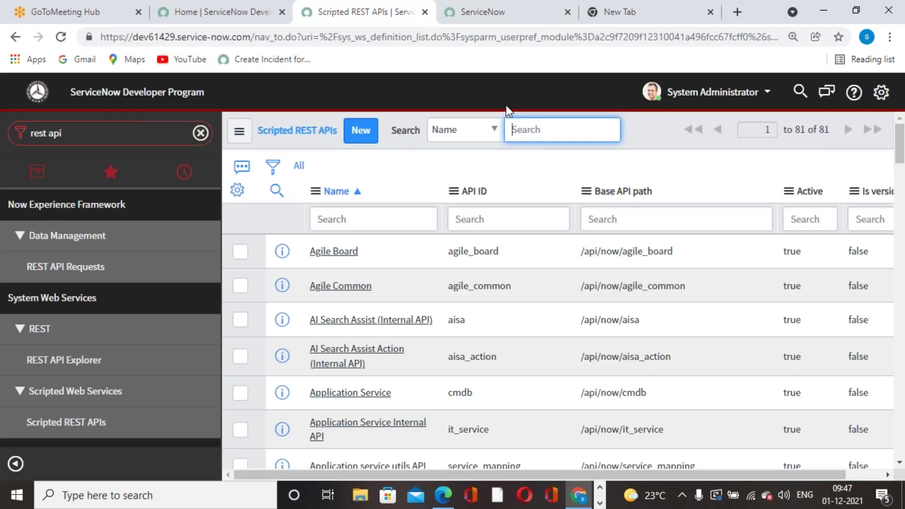